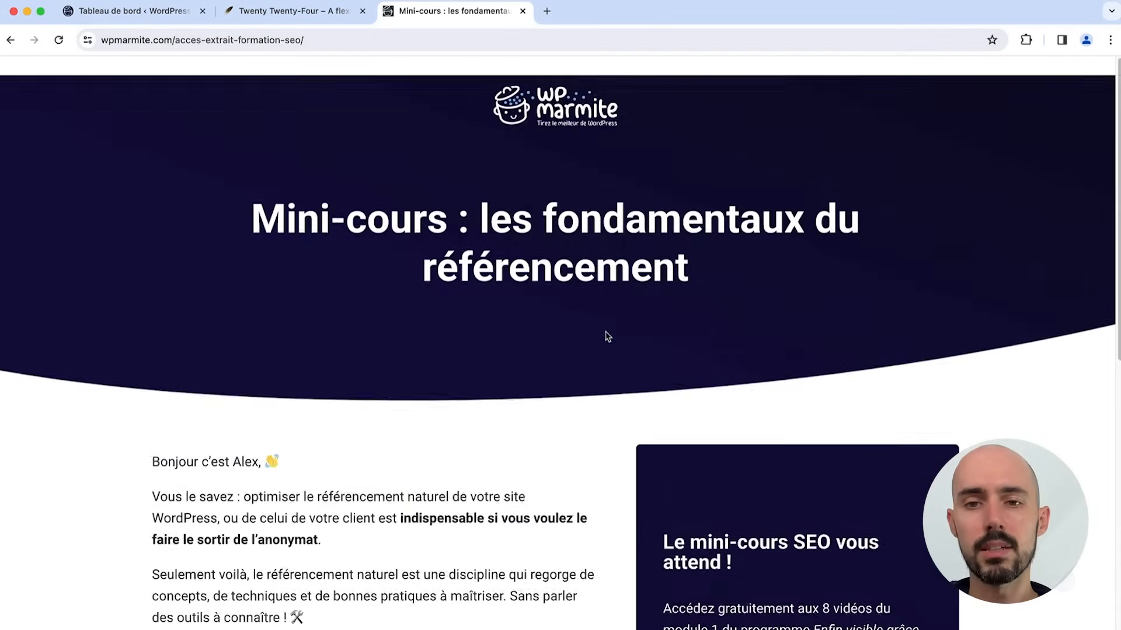
pyautogui.scroll(-1, 602, 332)
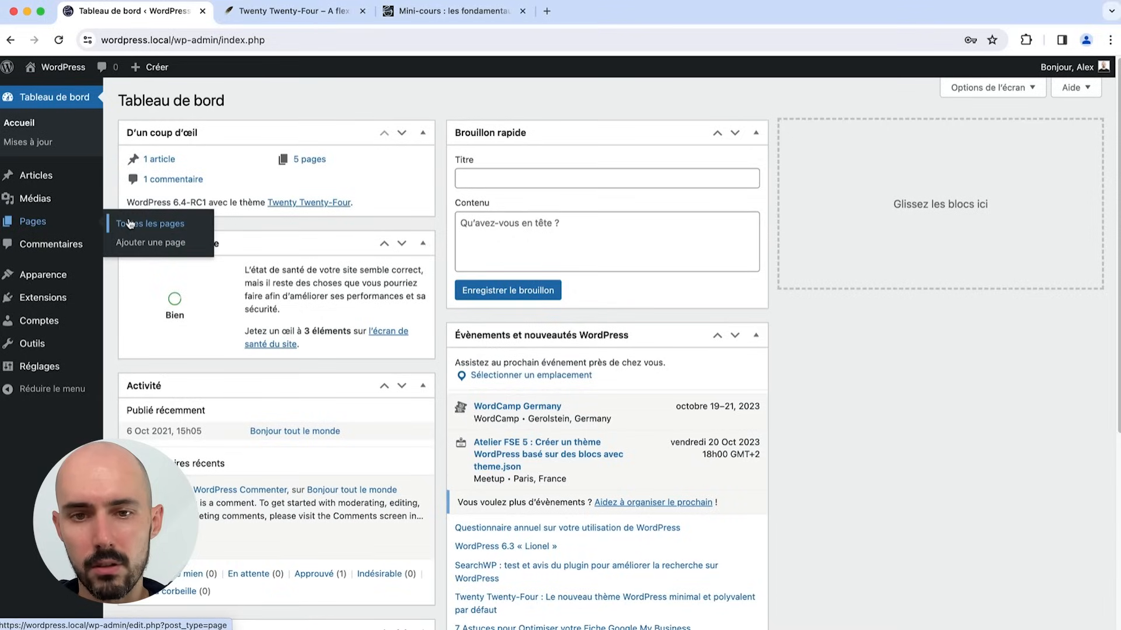
# Step: Open the Accueil page for editing and look over the WPMarmite News image and the gallery below it
pyautogui.click(130, 223)
pyautogui.click(164, 258)
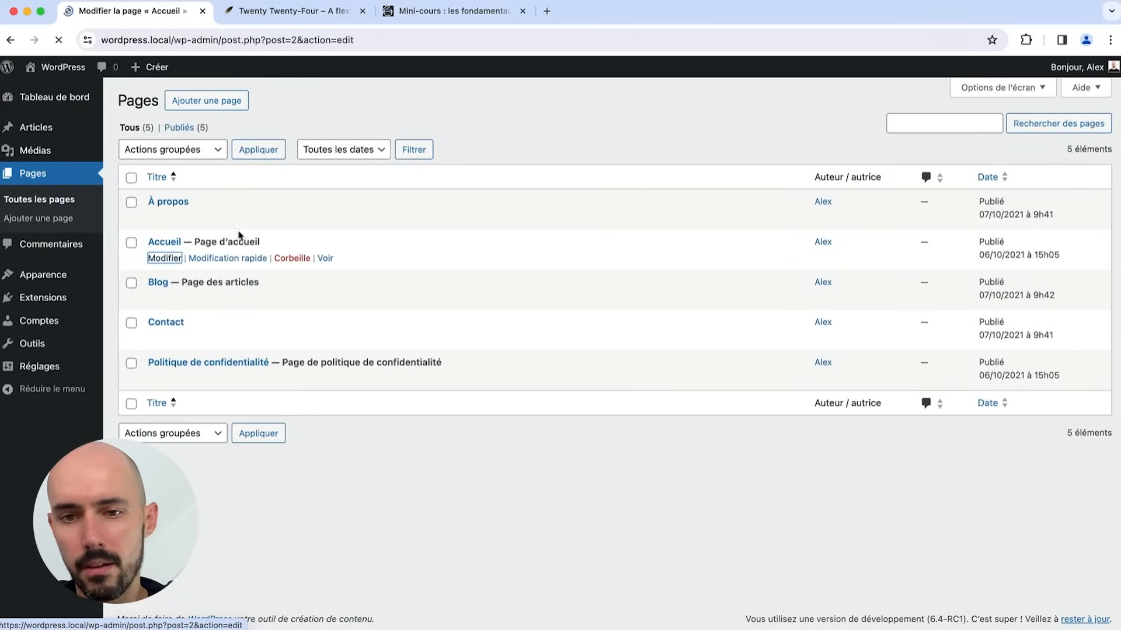
pyautogui.scroll(-5, 454, 221)
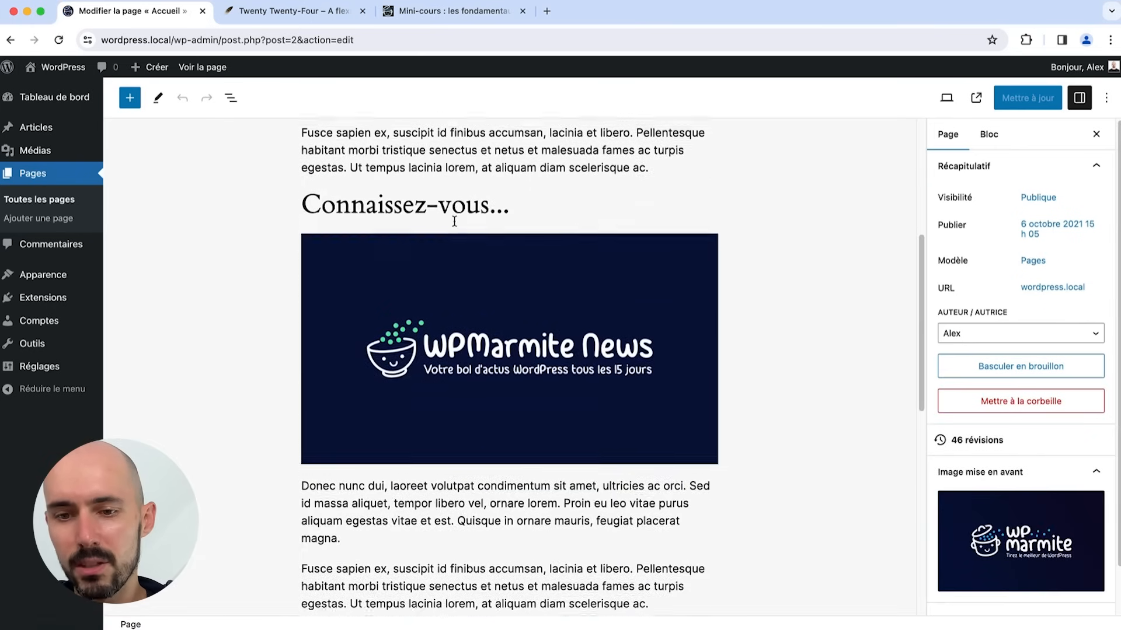
pyautogui.scroll(-1, 454, 221)
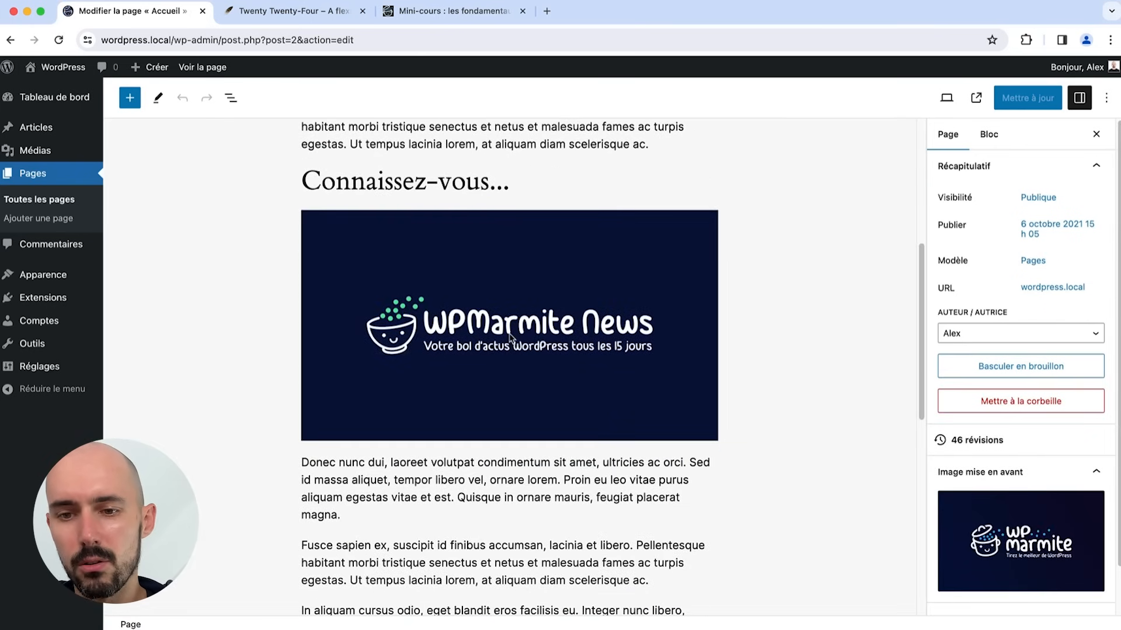
pyautogui.scroll(-10, 546, 344)
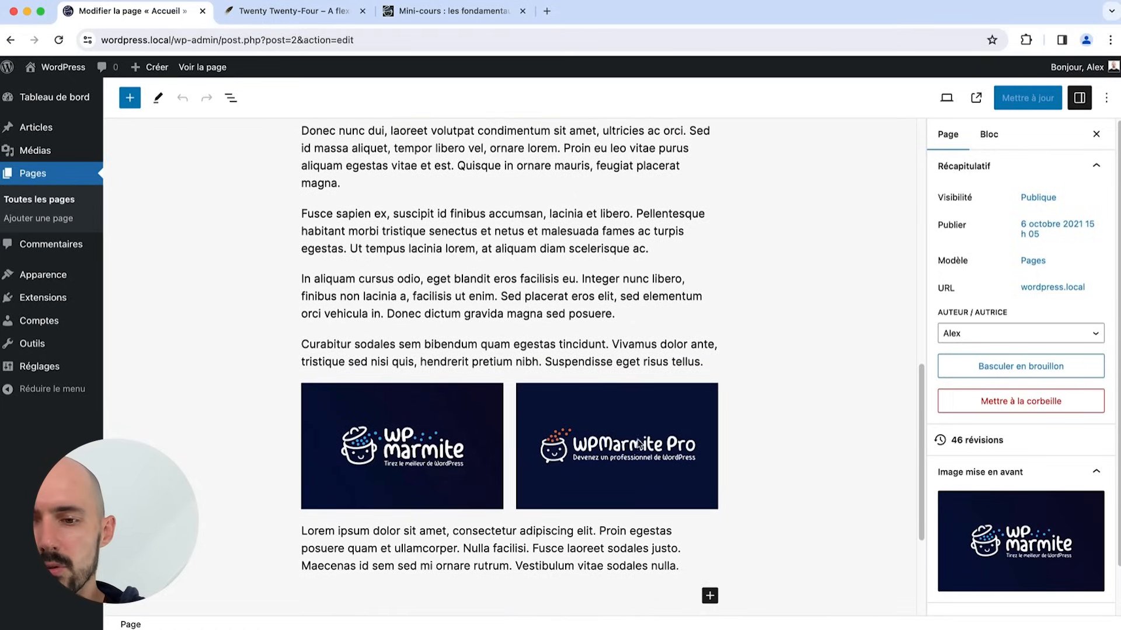
pyautogui.scroll(6, 627, 442)
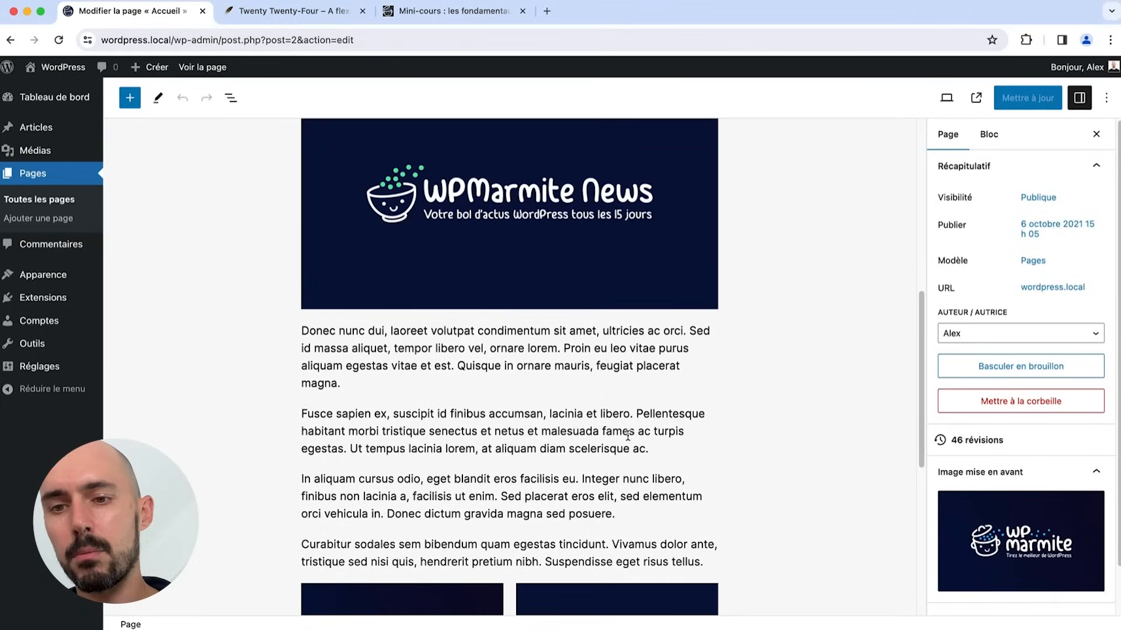
pyautogui.scroll(2, 552, 259)
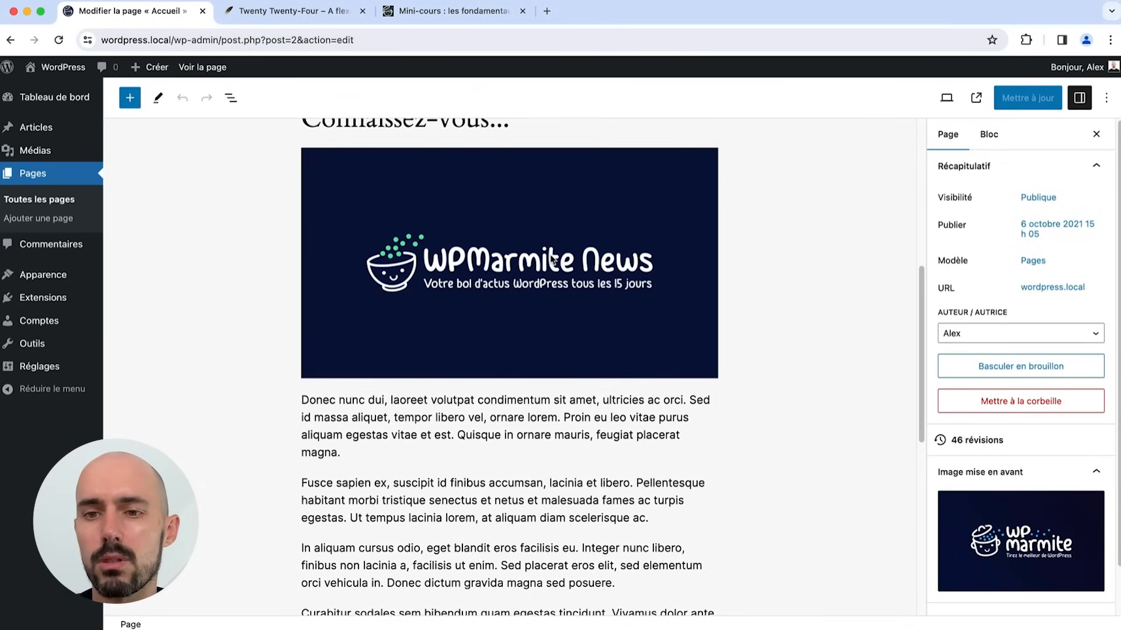
pyautogui.scroll(1, 537, 275)
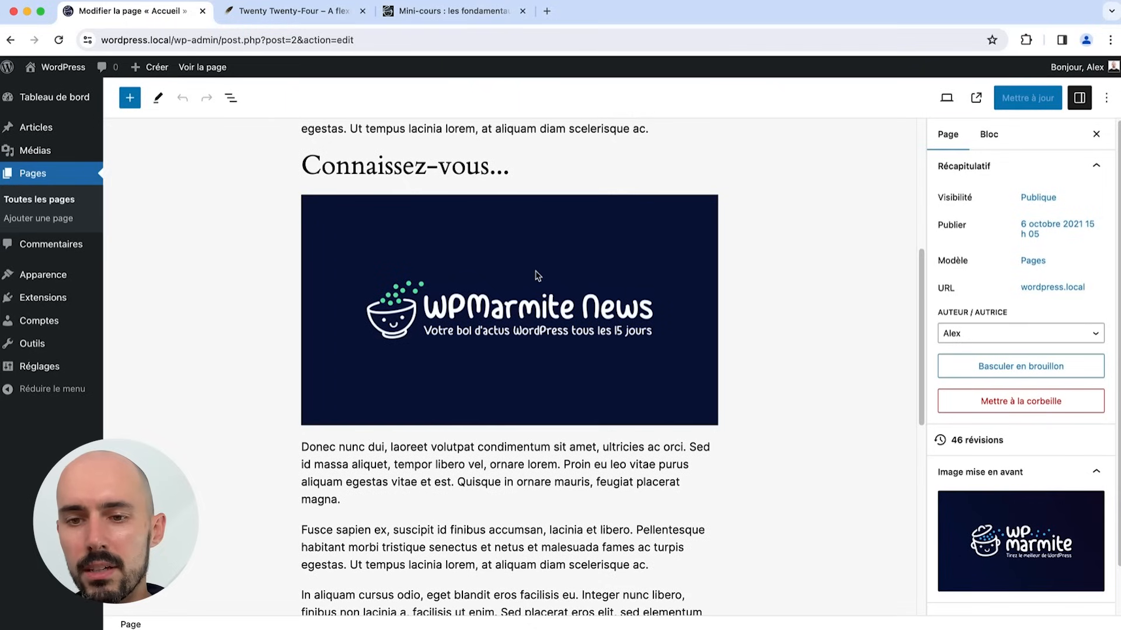
# Step: Turn on Déplier au clic for the WPMarmite News image and update the page
pyautogui.click(537, 275)
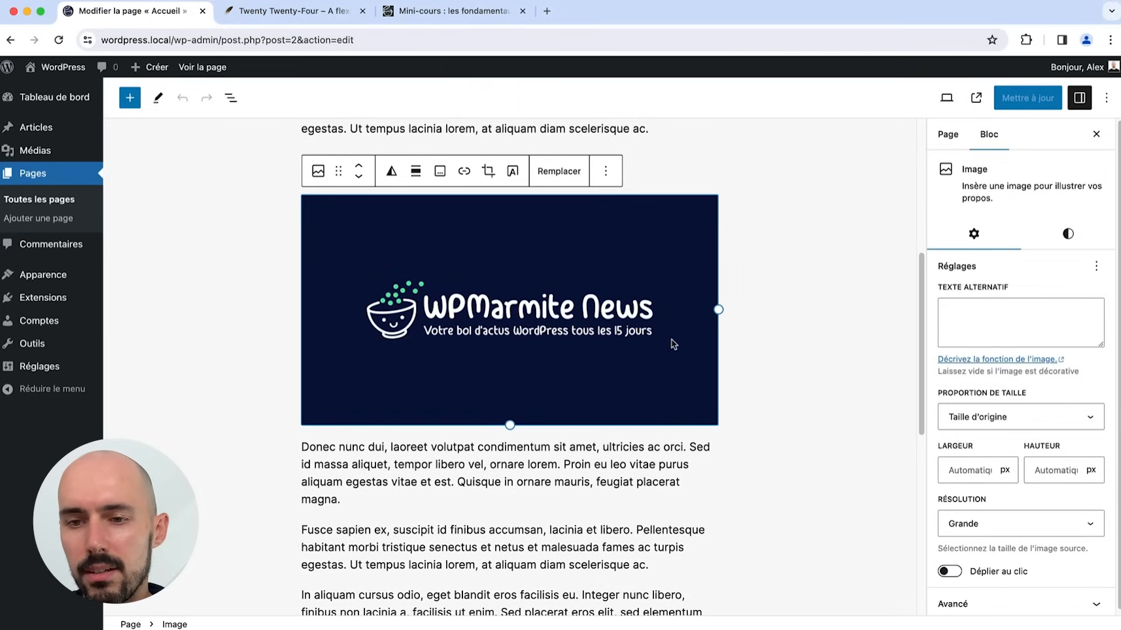
pyautogui.scroll(-1, 975, 401)
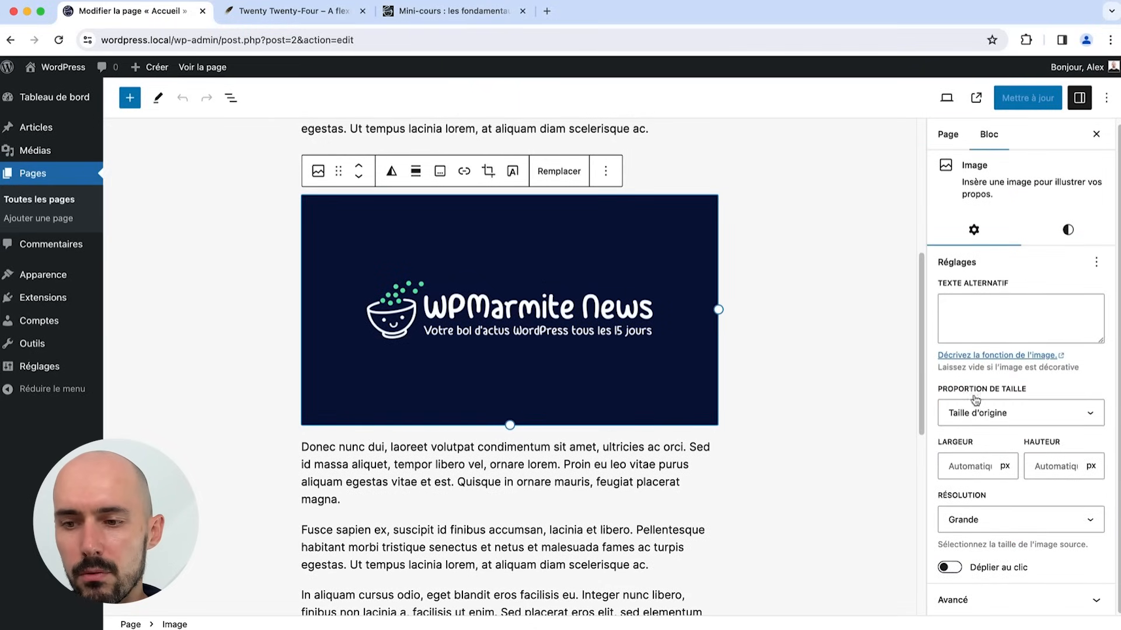
pyautogui.click(950, 567)
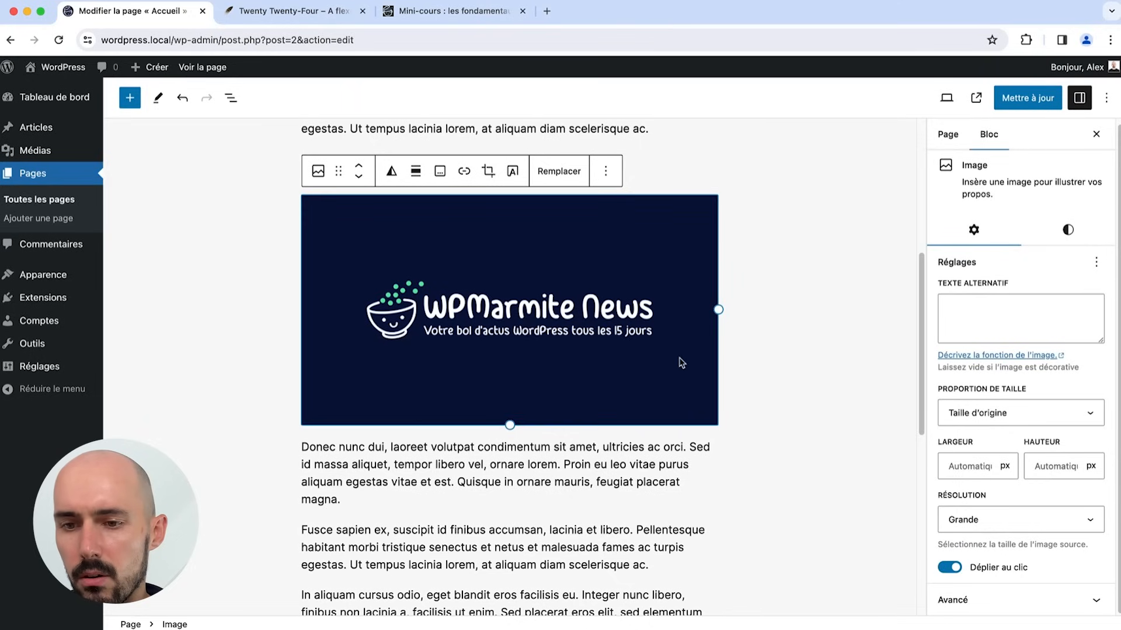
pyautogui.click(1042, 107)
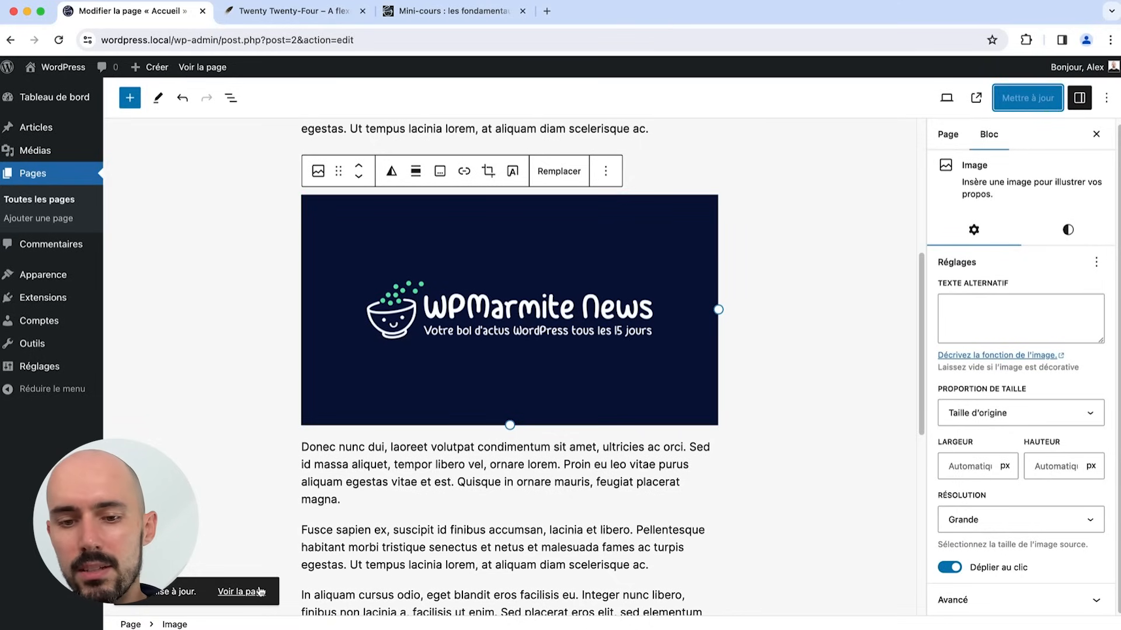
# Step: View the published page and test enlarging and closing the WPMarmite News image twice
pyautogui.click(260, 592)
pyautogui.scroll(-5, 507, 375)
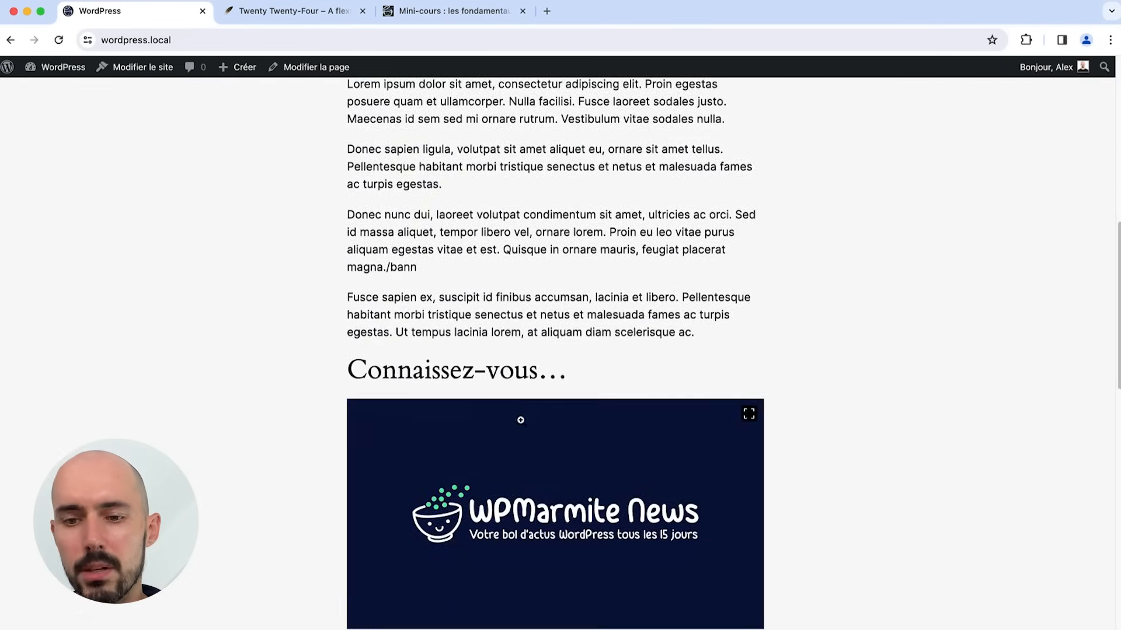
pyautogui.click(521, 420)
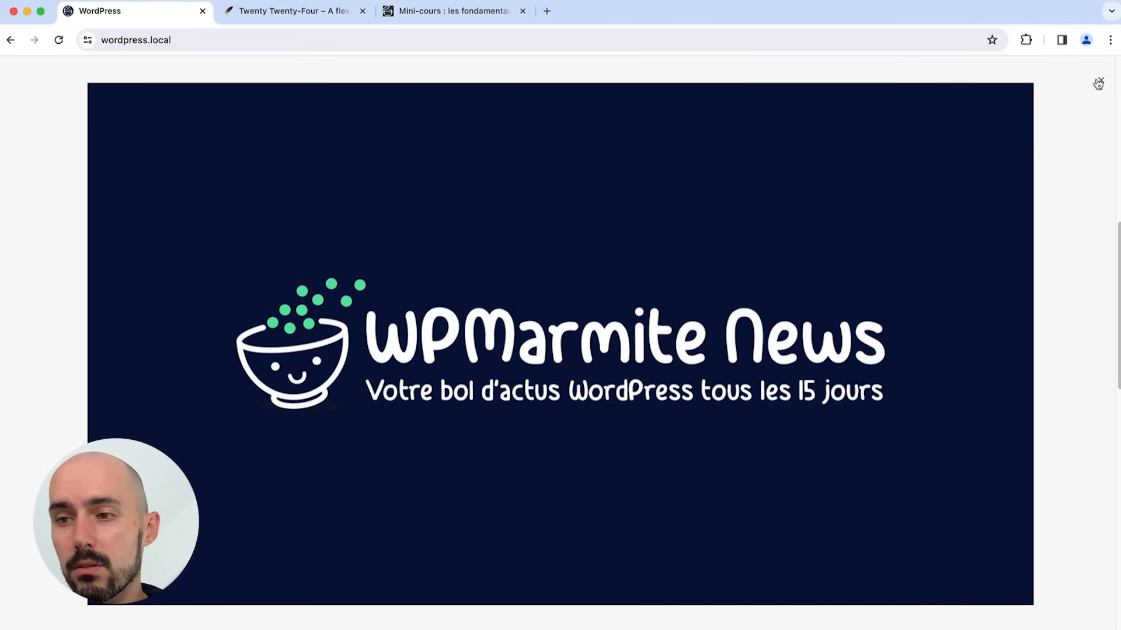
pyautogui.click(1098, 84)
pyautogui.scroll(-3, 900, 258)
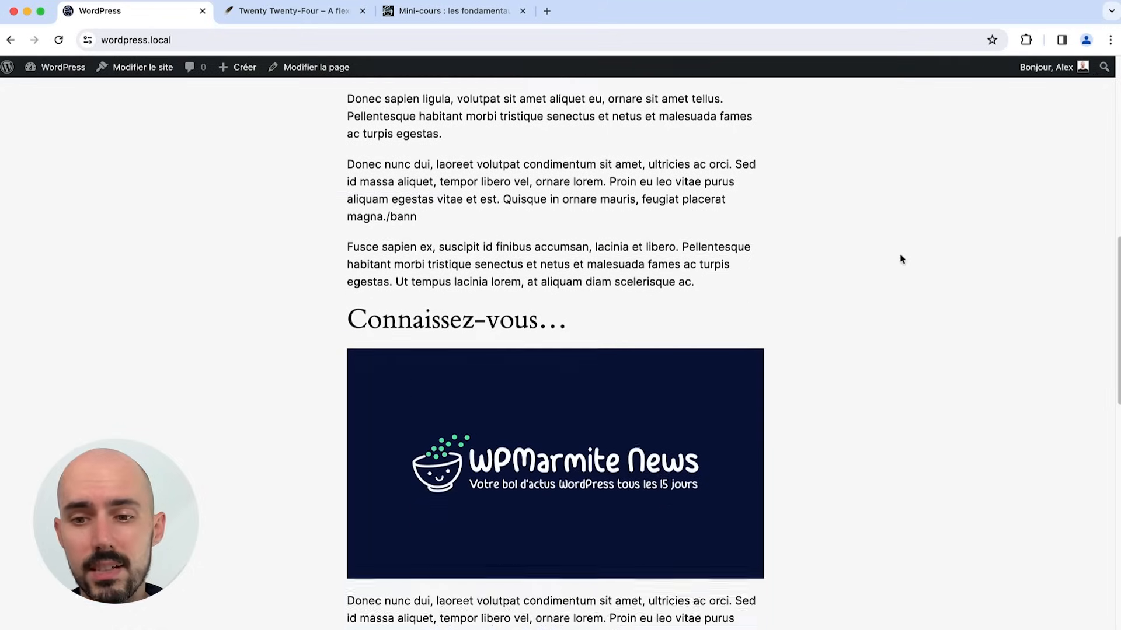
pyautogui.click(740, 295)
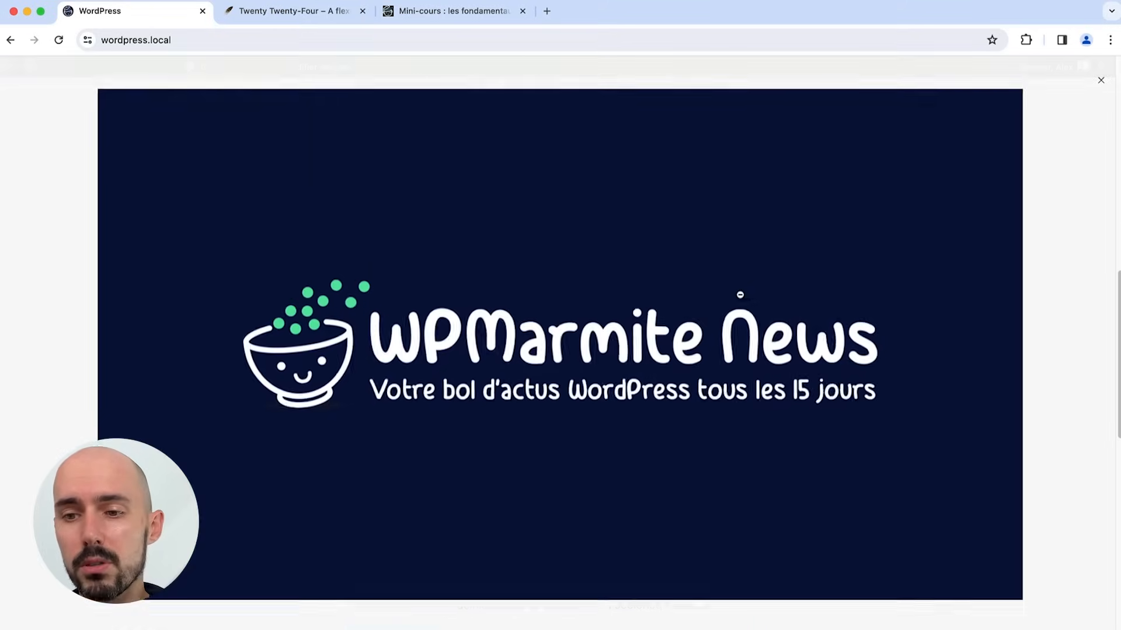
pyautogui.click(1099, 83)
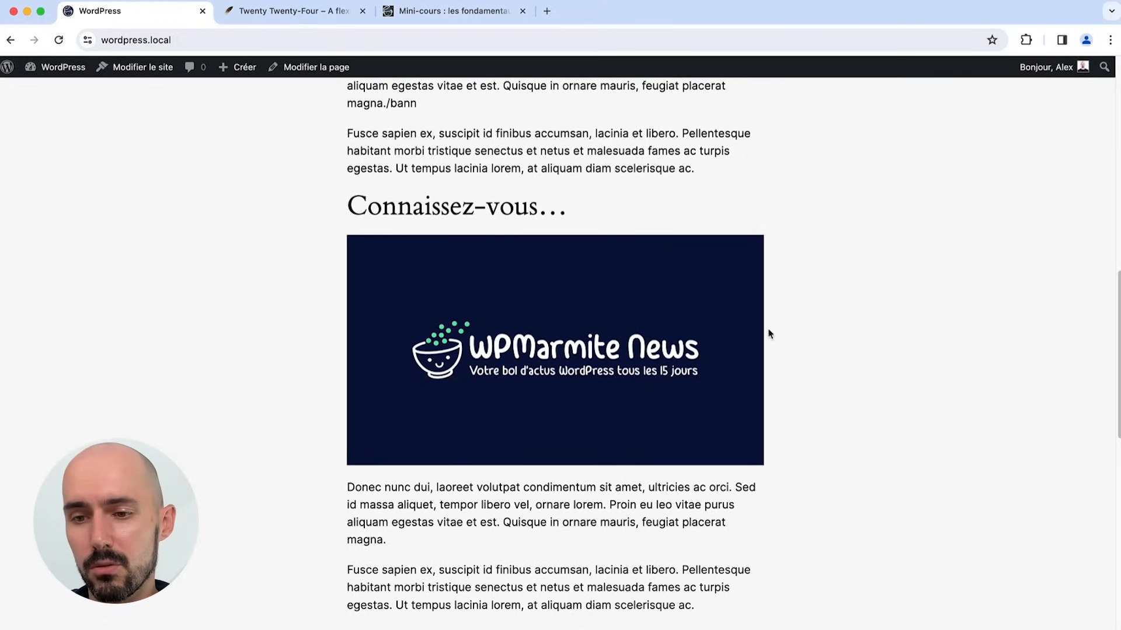
pyautogui.scroll(2, 768, 333)
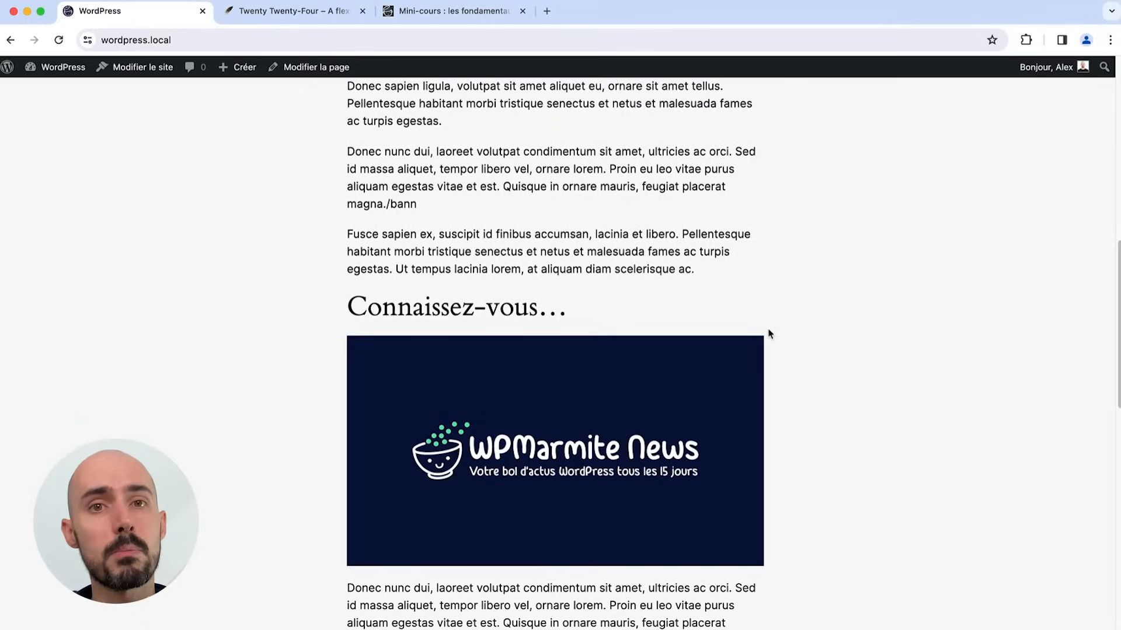
pyautogui.scroll(10, 768, 334)
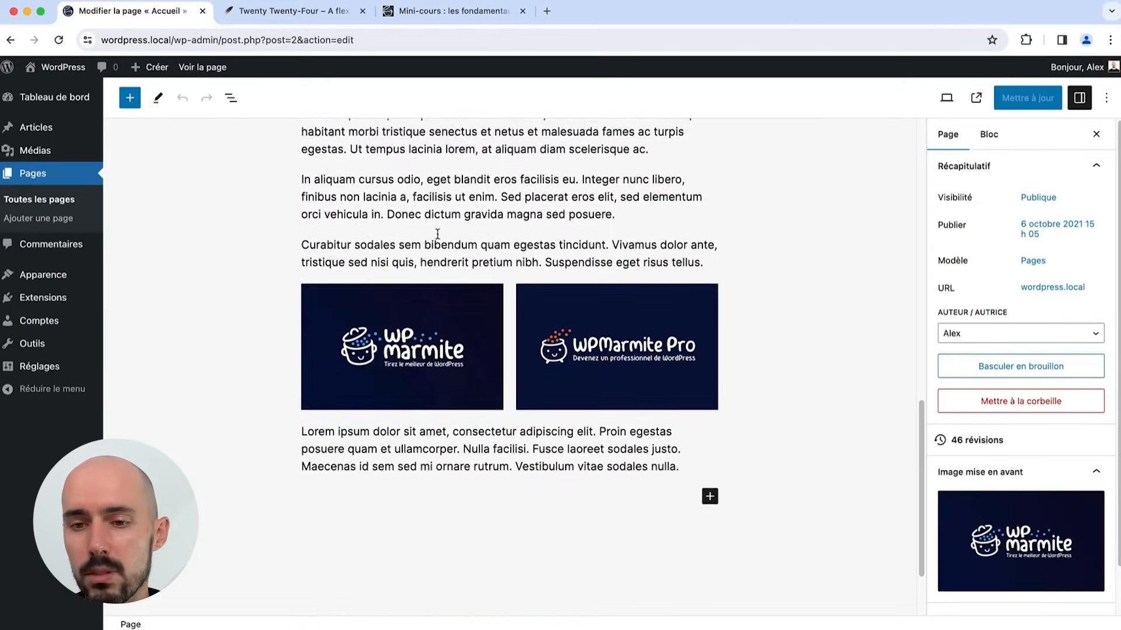
# Step: Turn on Déplier au clic for the WPMarmite Pro image in the gallery, leaving the WP Marmite image unexpanded
pyautogui.scroll(-1, 437, 234)
pyautogui.click(622, 320)
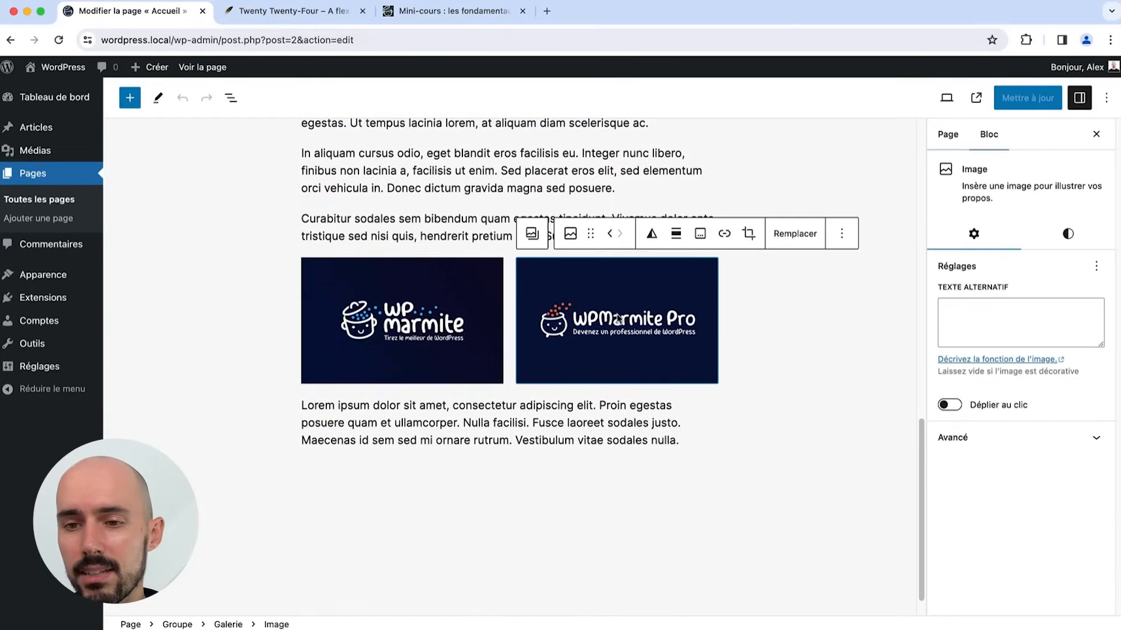
pyautogui.click(955, 464)
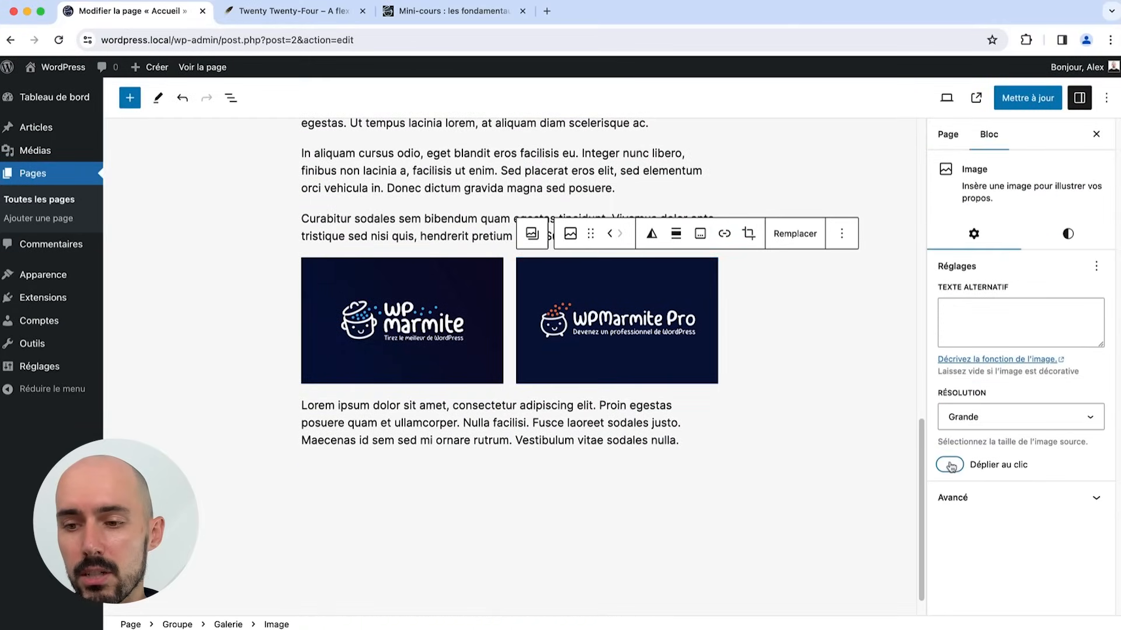
pyautogui.click(485, 299)
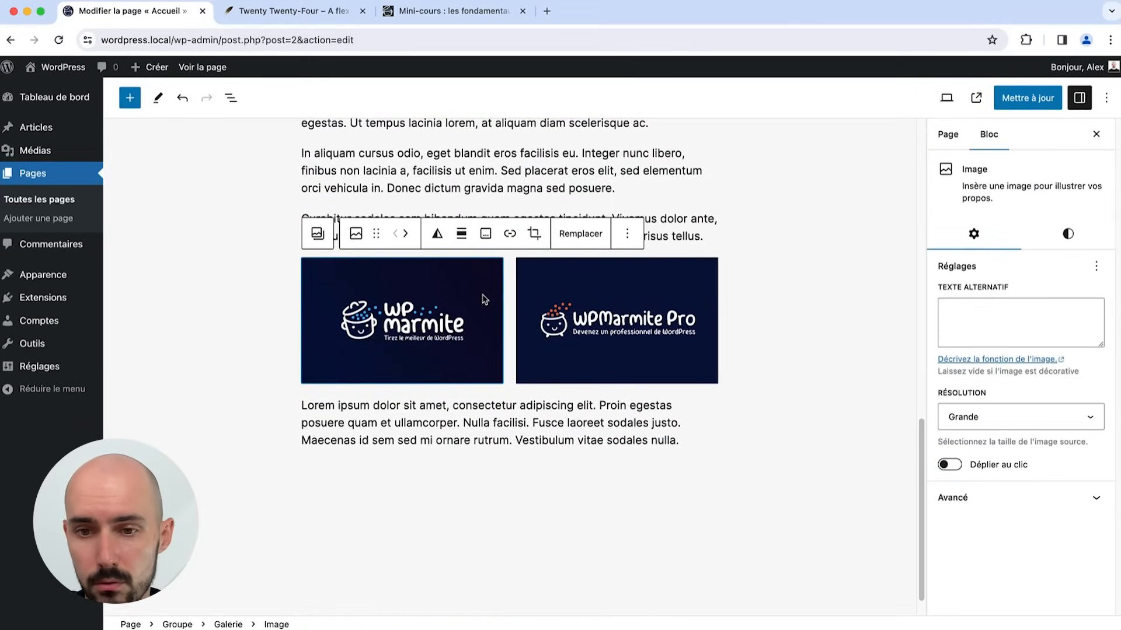
pyautogui.click(318, 234)
pyautogui.click(609, 327)
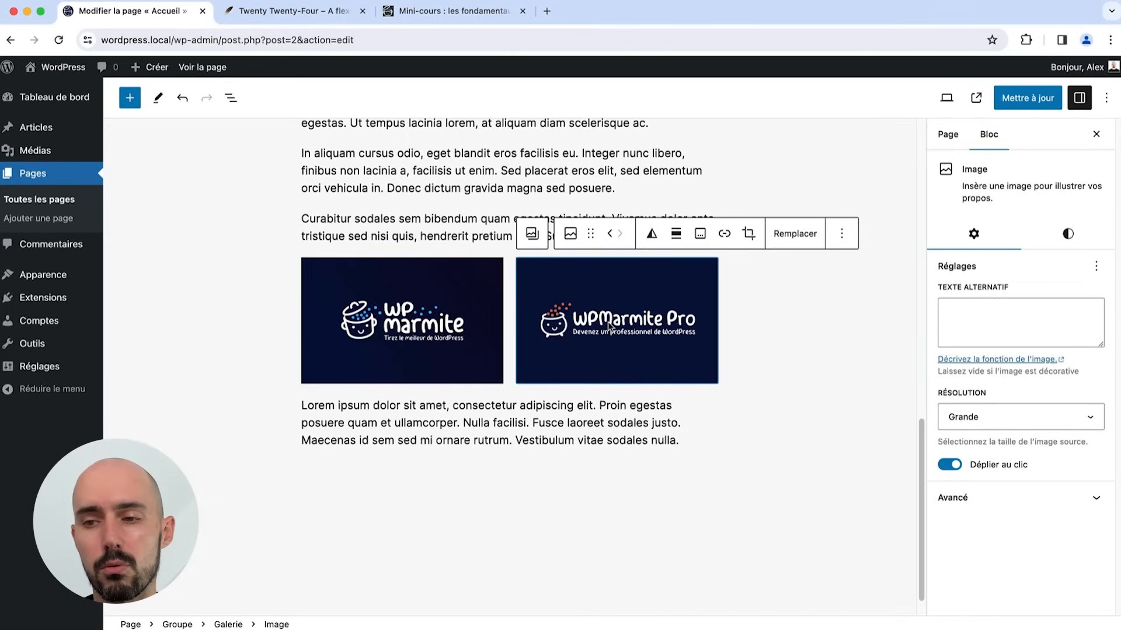
# Step: Try the Carré - 1:1 proportion on the WPMarmite News image with both Contenir and Couvrir
pyautogui.scroll(10, 608, 326)
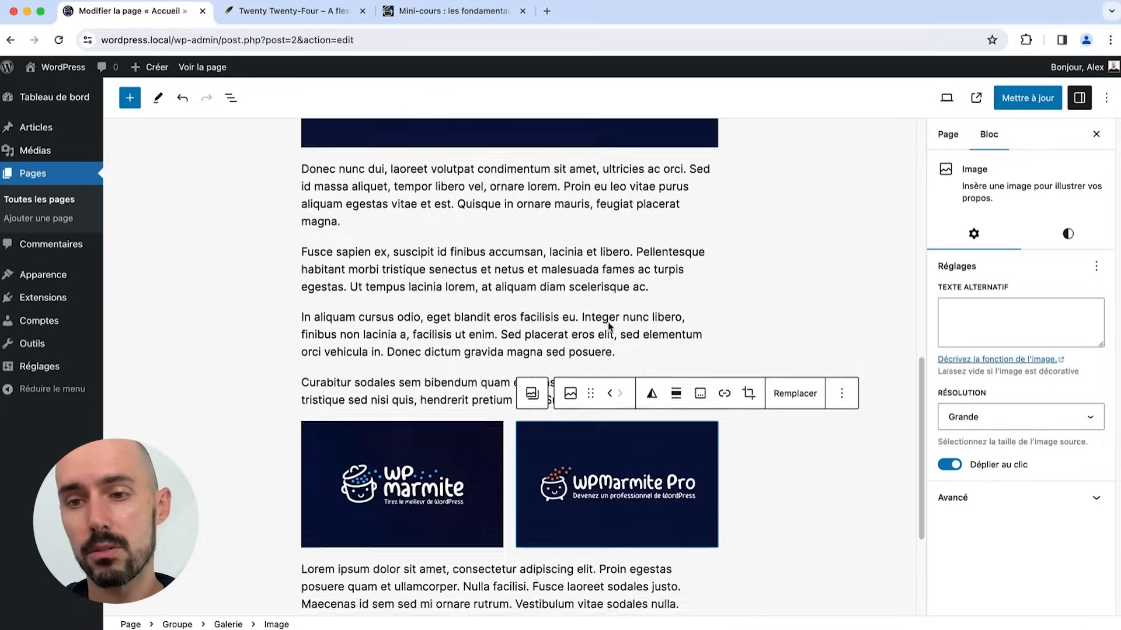
pyautogui.click(609, 326)
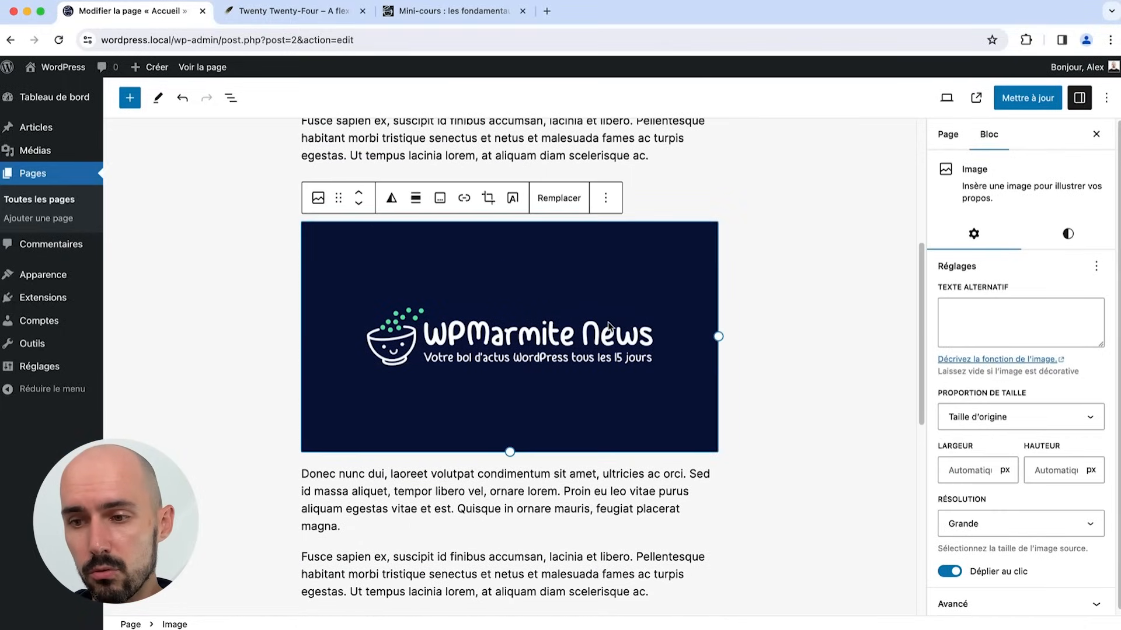
pyautogui.click(991, 425)
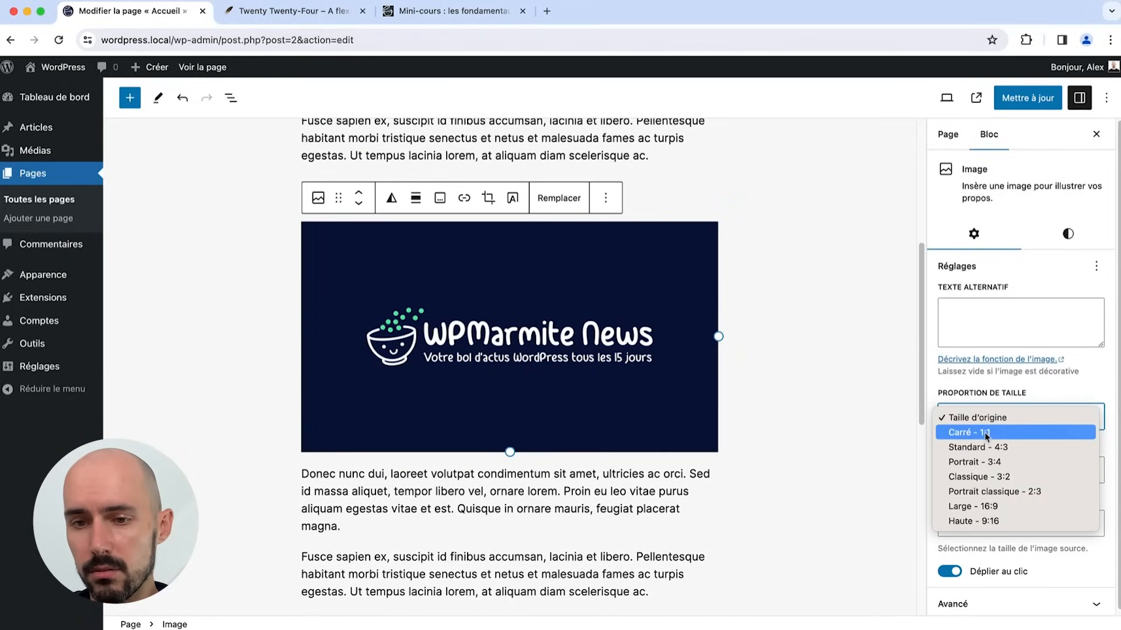
pyautogui.click(985, 432)
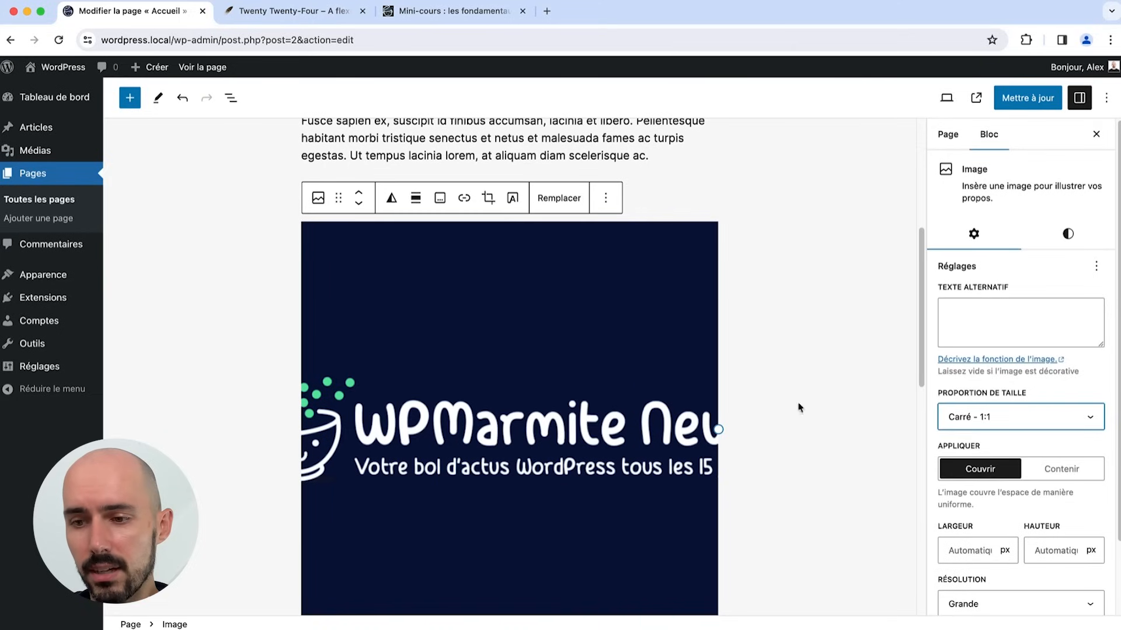
pyautogui.click(1042, 470)
pyautogui.click(980, 469)
# Step: Try the Standard - 4:3, Portrait - 3:4 and Classique - 3:2 proportions on the WPMarmite News image, and restore Taille d'origine
pyautogui.click(991, 417)
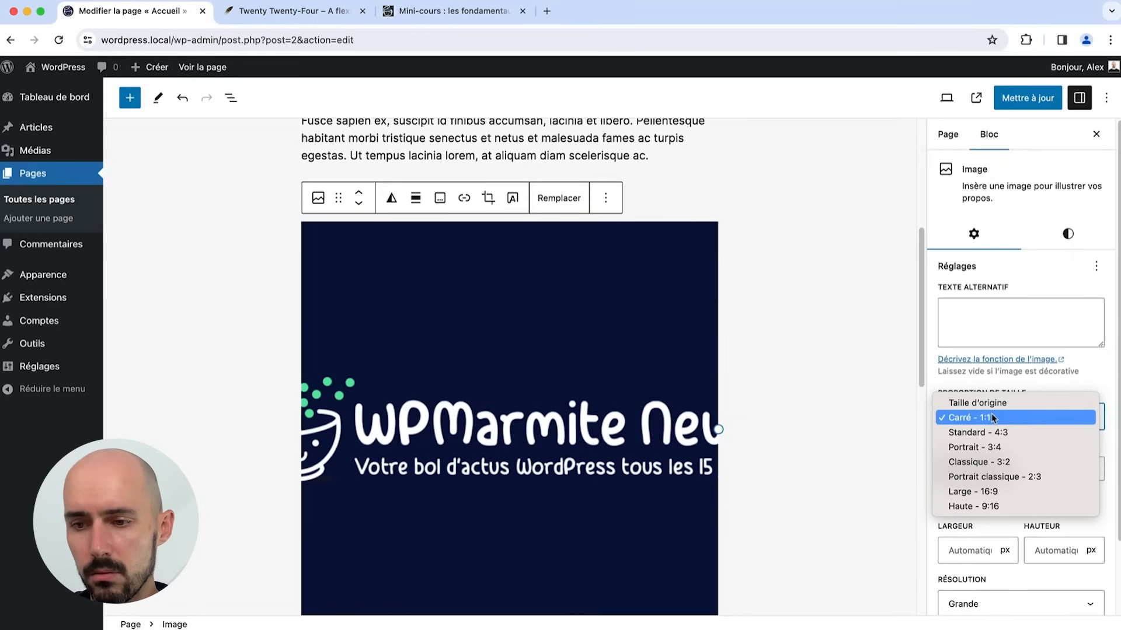
pyautogui.click(987, 430)
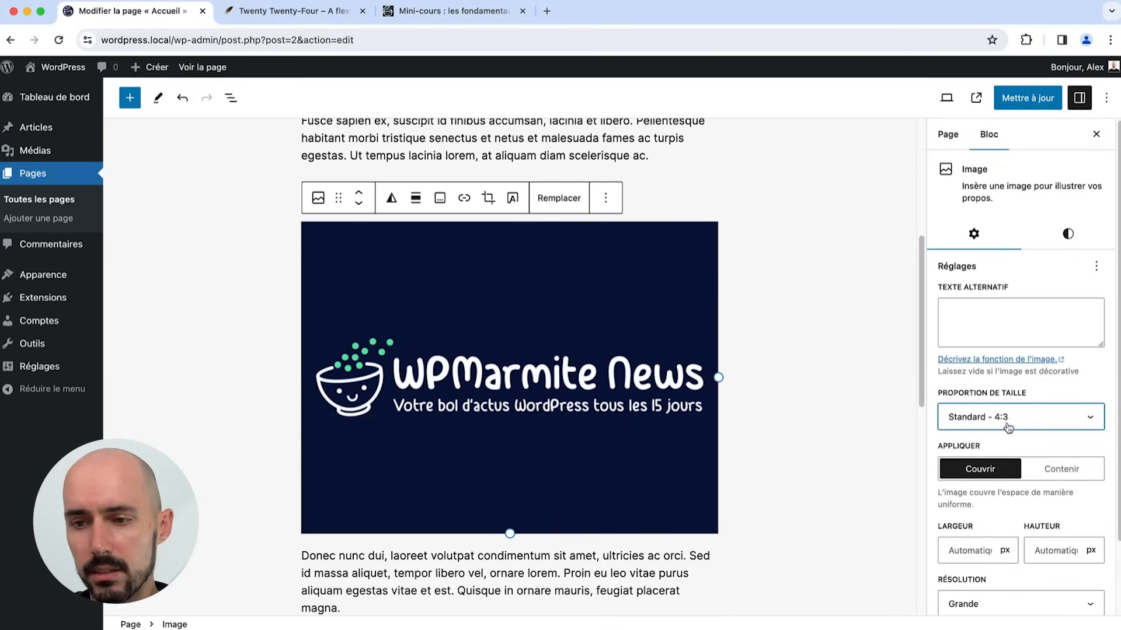
pyautogui.click(1008, 428)
pyautogui.click(1003, 433)
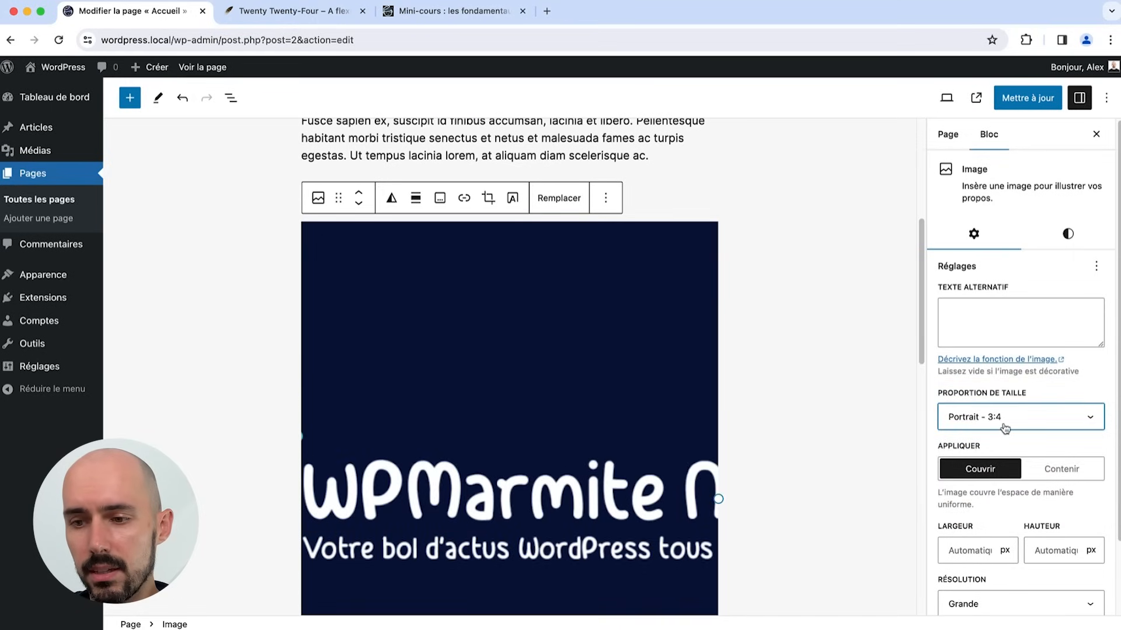
pyautogui.scroll(-3, 968, 425)
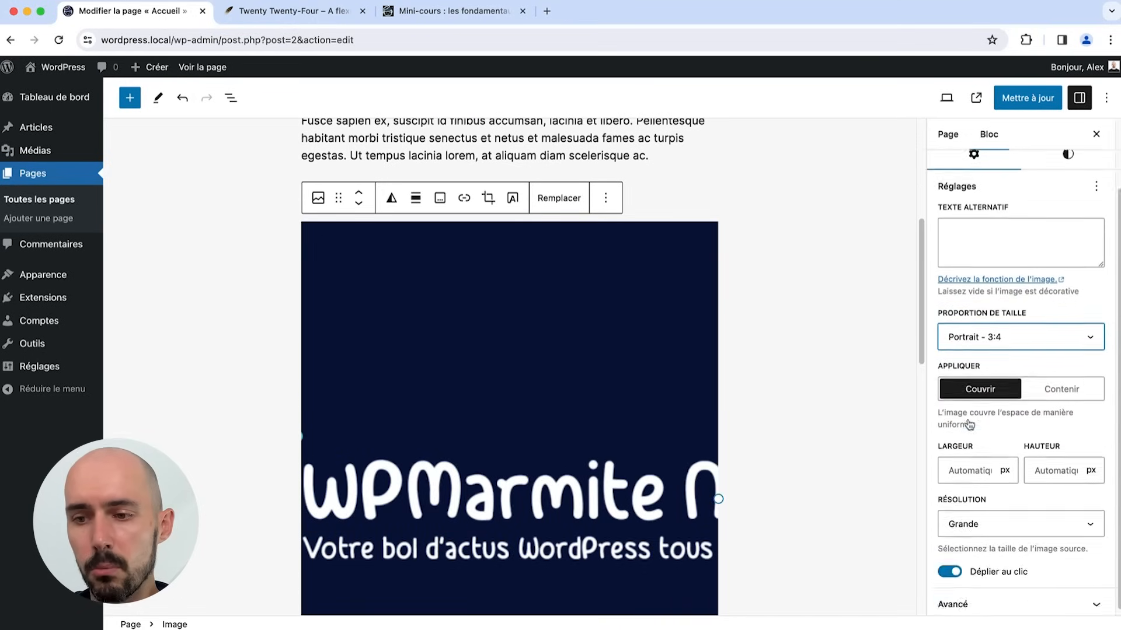
pyautogui.click(992, 346)
pyautogui.click(1003, 364)
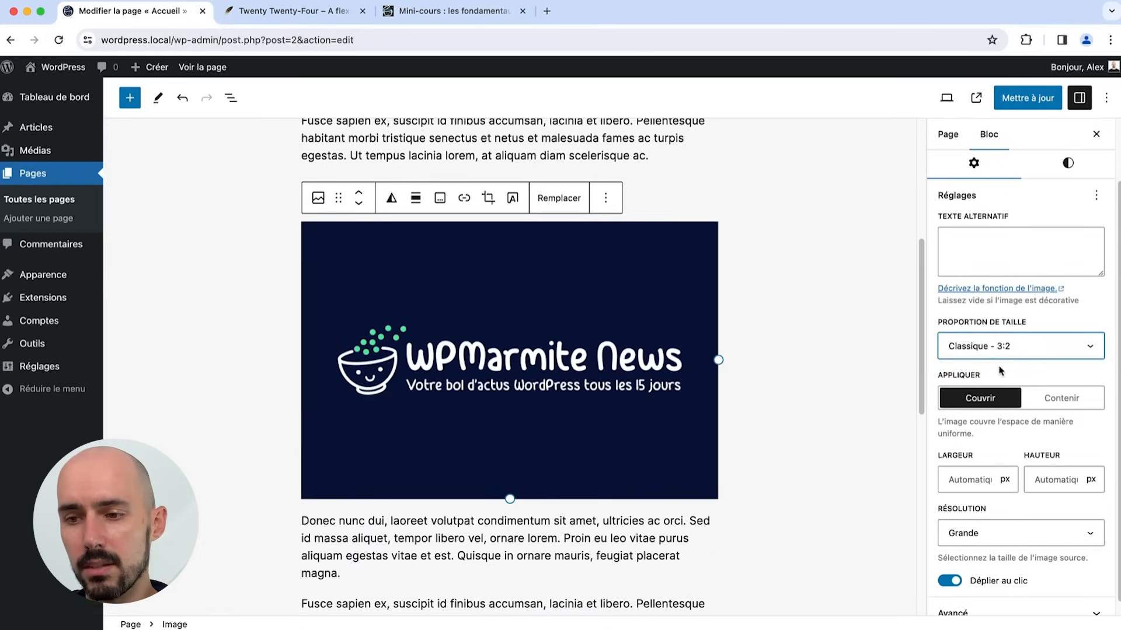
pyautogui.click(991, 355)
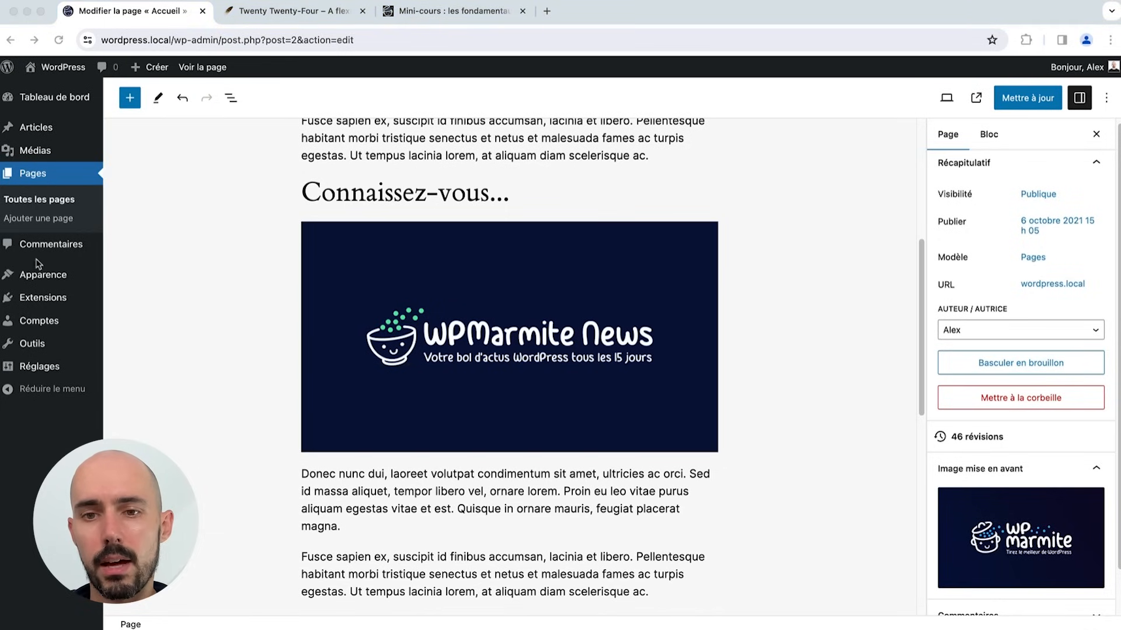
# Step: Collapse the WordPress admin menu to widen the page editing area
pyautogui.click(180, 294)
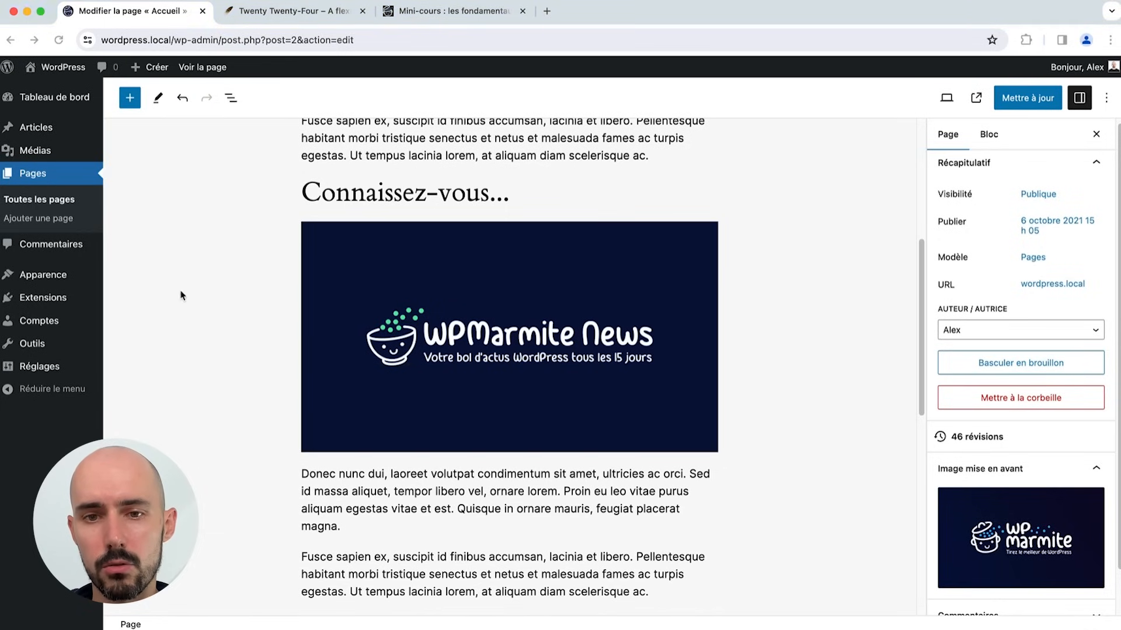
pyautogui.click(30, 401)
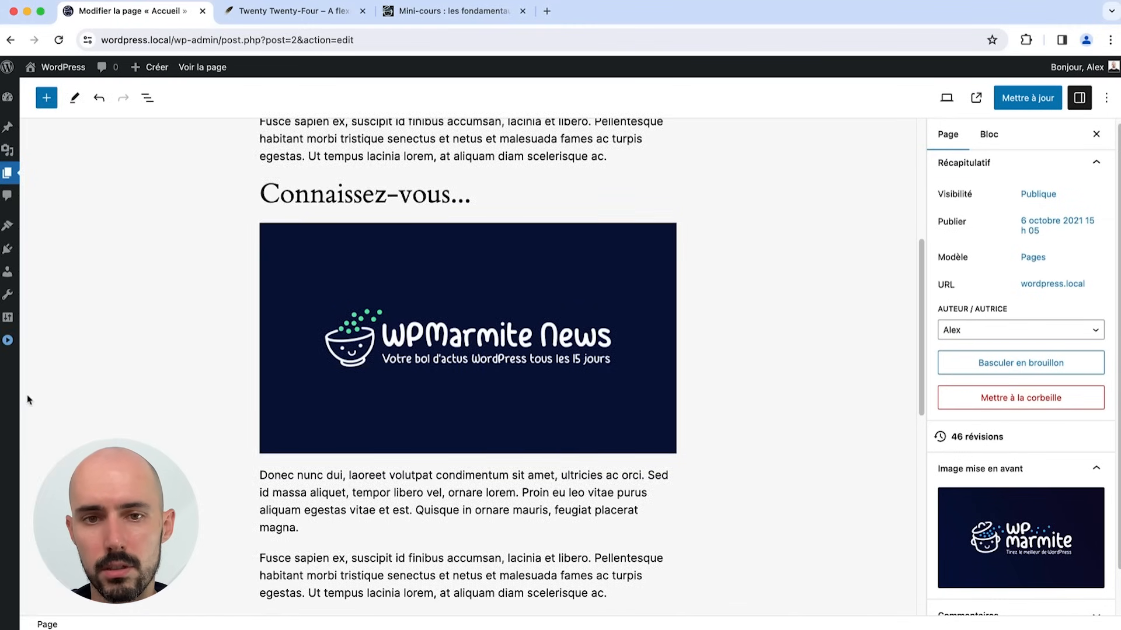
# Step: Show the page's block list view and select the Groupe block in it
pyautogui.click(147, 97)
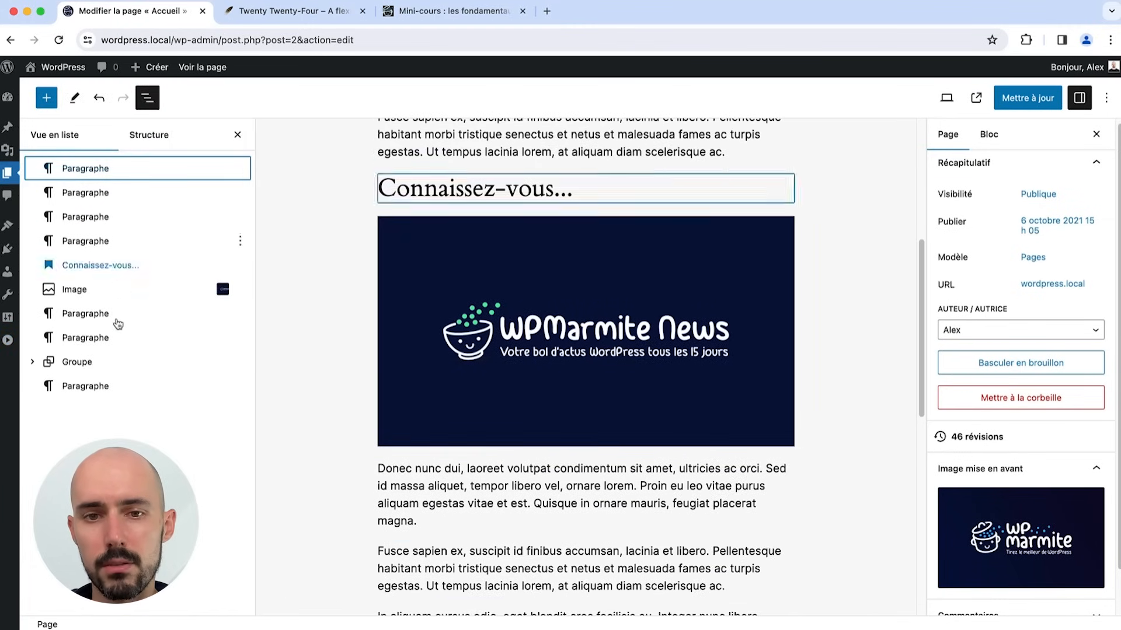
pyautogui.click(86, 361)
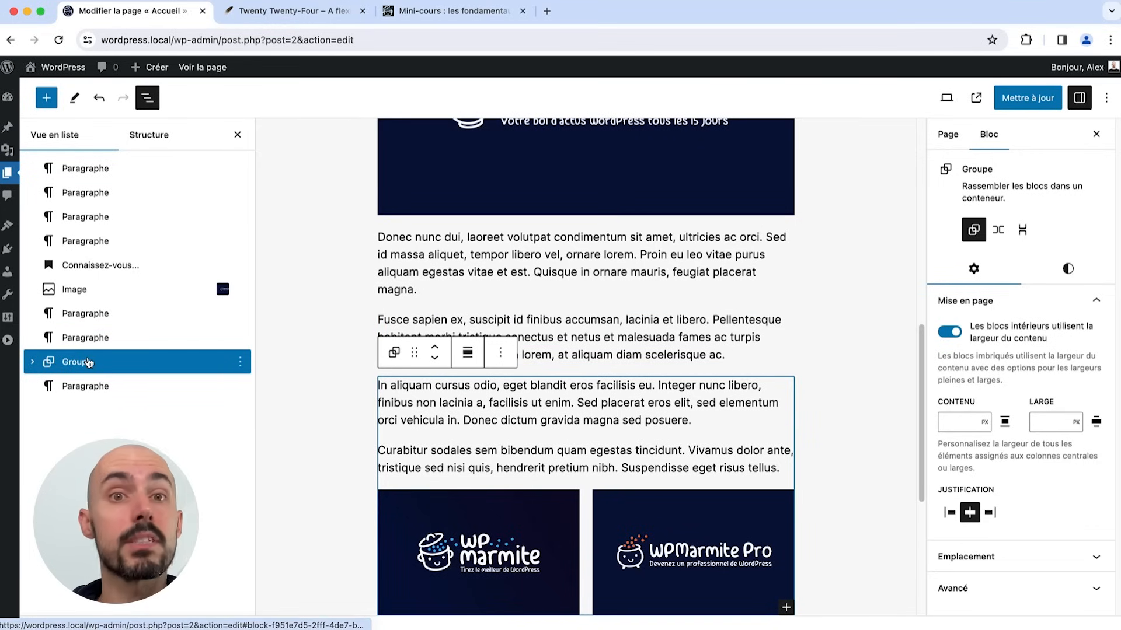
# Step: Rename the selected Groupe block as Toto
pyautogui.click(238, 363)
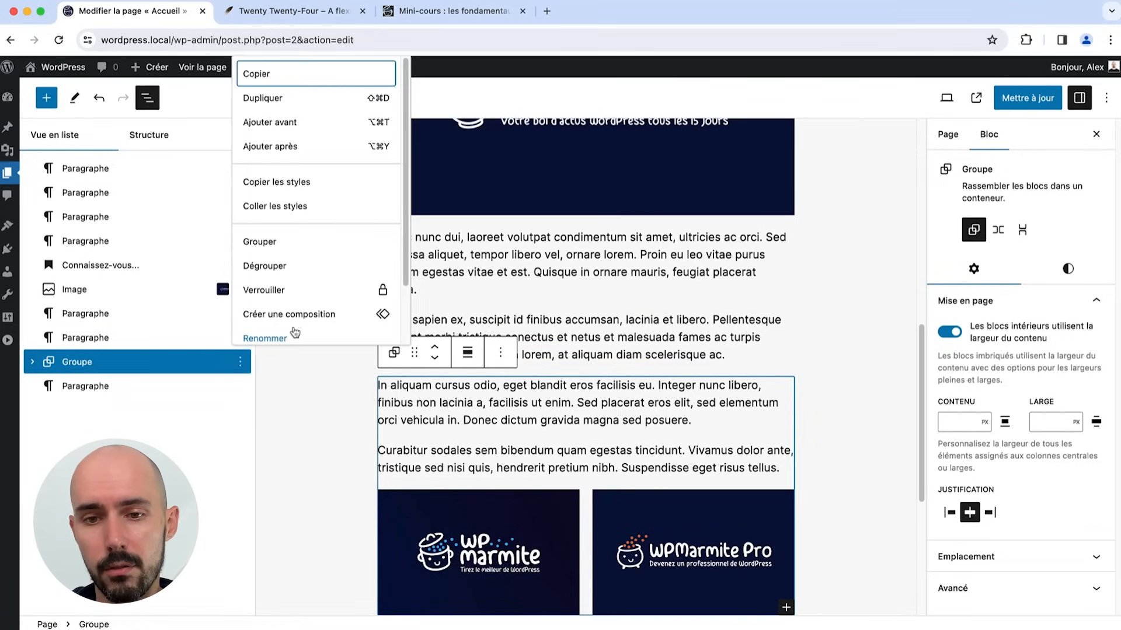
pyautogui.click(291, 337)
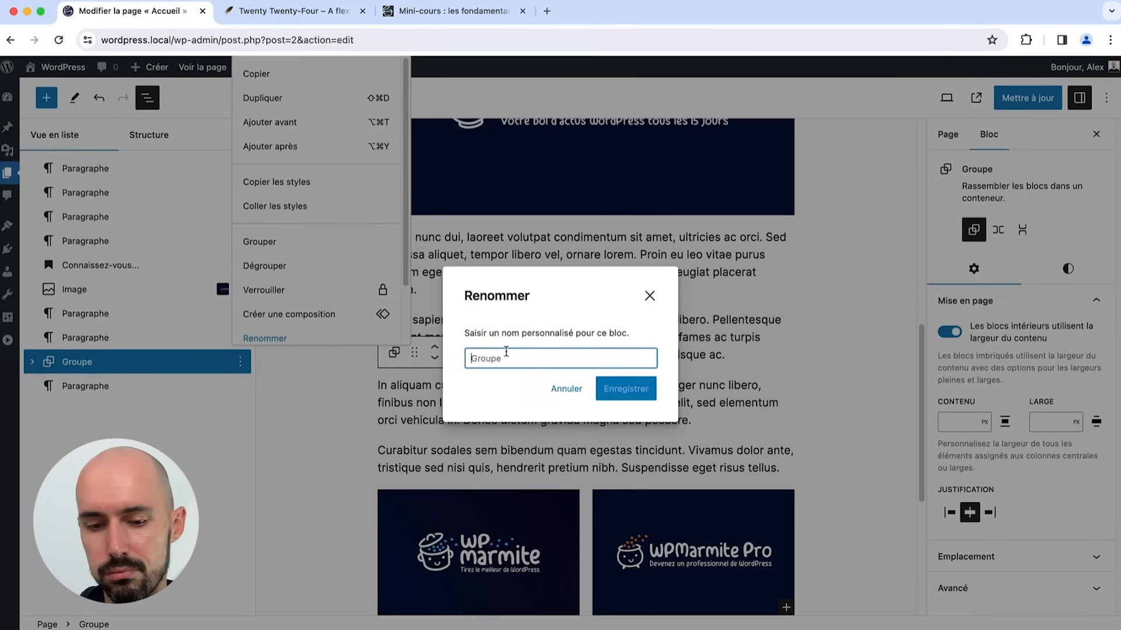
pyautogui.write('Appel')
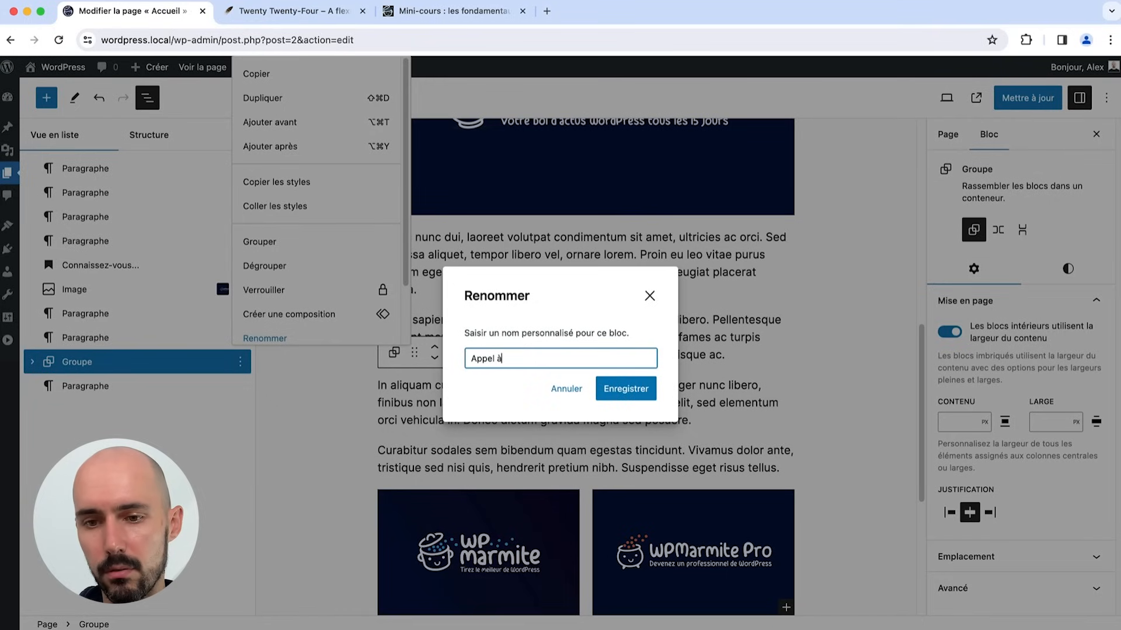
pyautogui.write(' à')
pyautogui.press('super+a')
pyautogui.write('Mi')
pyautogui.press('BackSpace')
pyautogui.press('BackSpace')
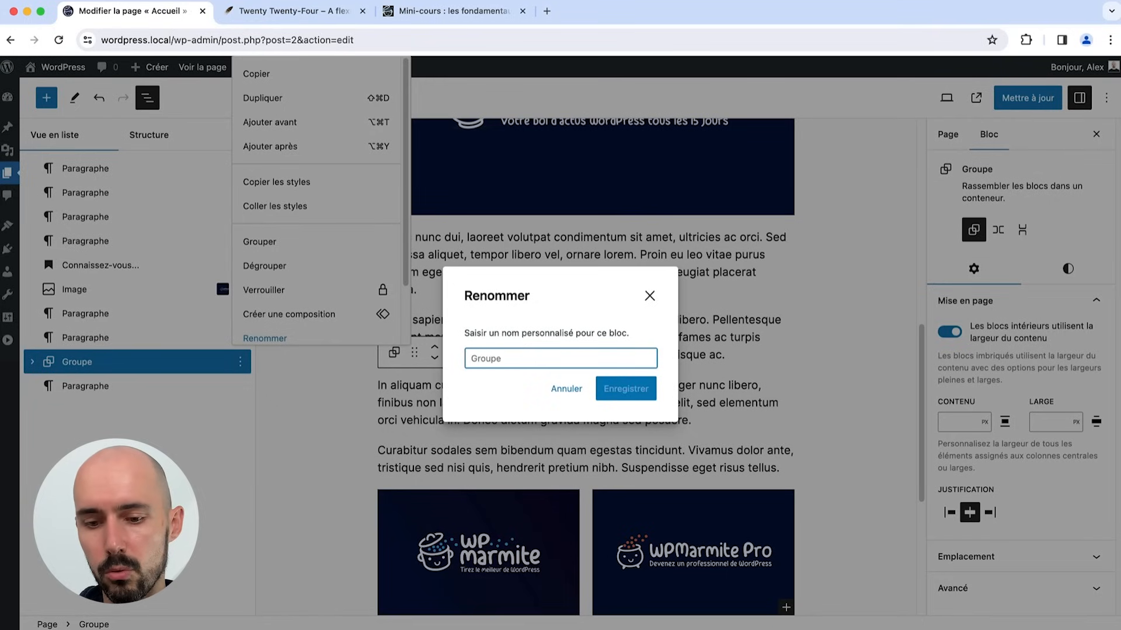
pyautogui.write('Toto')
pyautogui.click(625, 389)
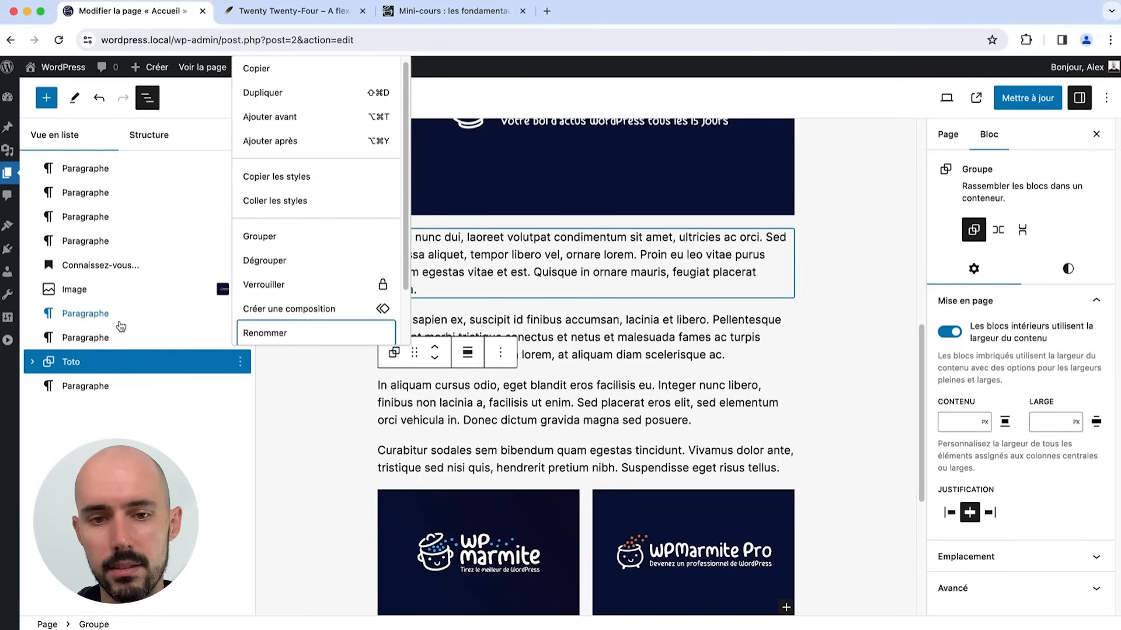
pyautogui.click(168, 431)
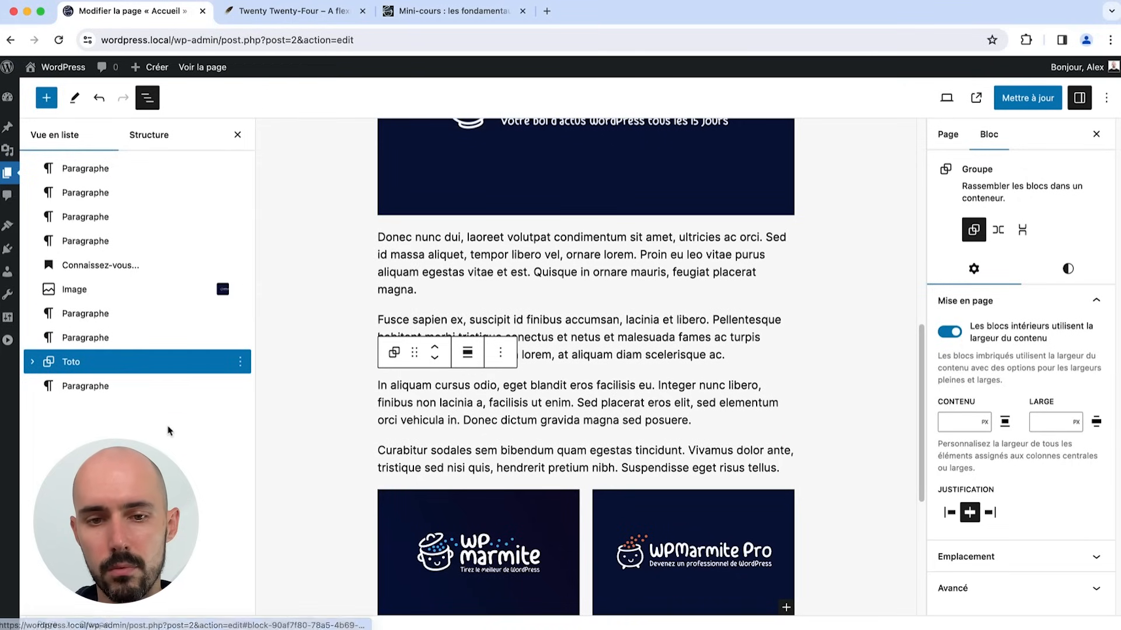
# Step: Rename the Toto group block as Conclusion
pyautogui.click(240, 363)
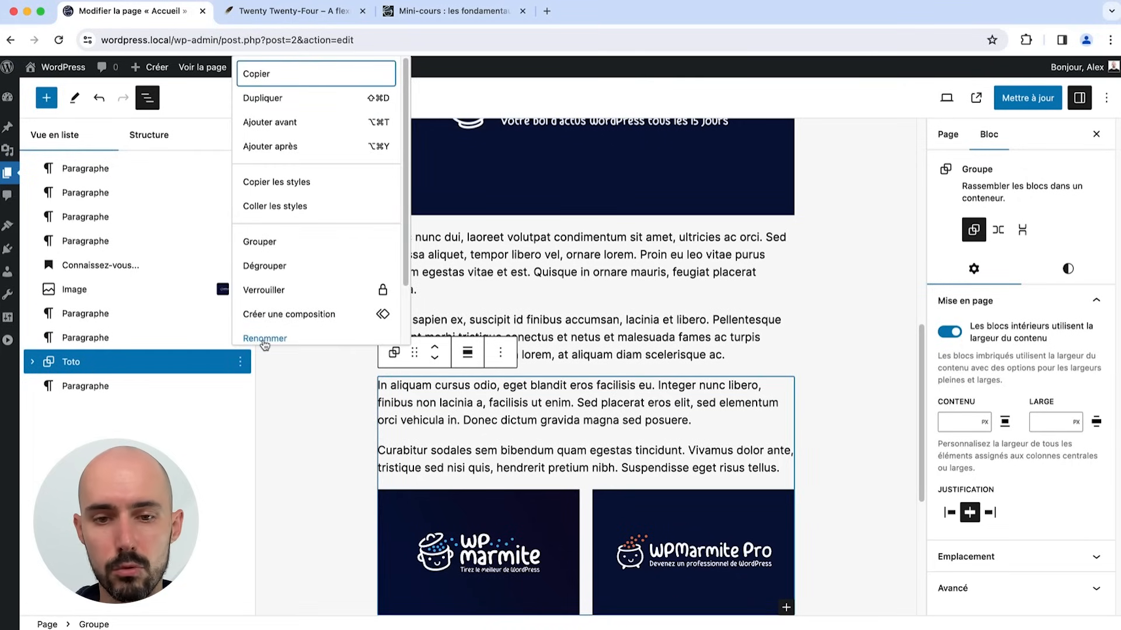
pyautogui.click(185, 444)
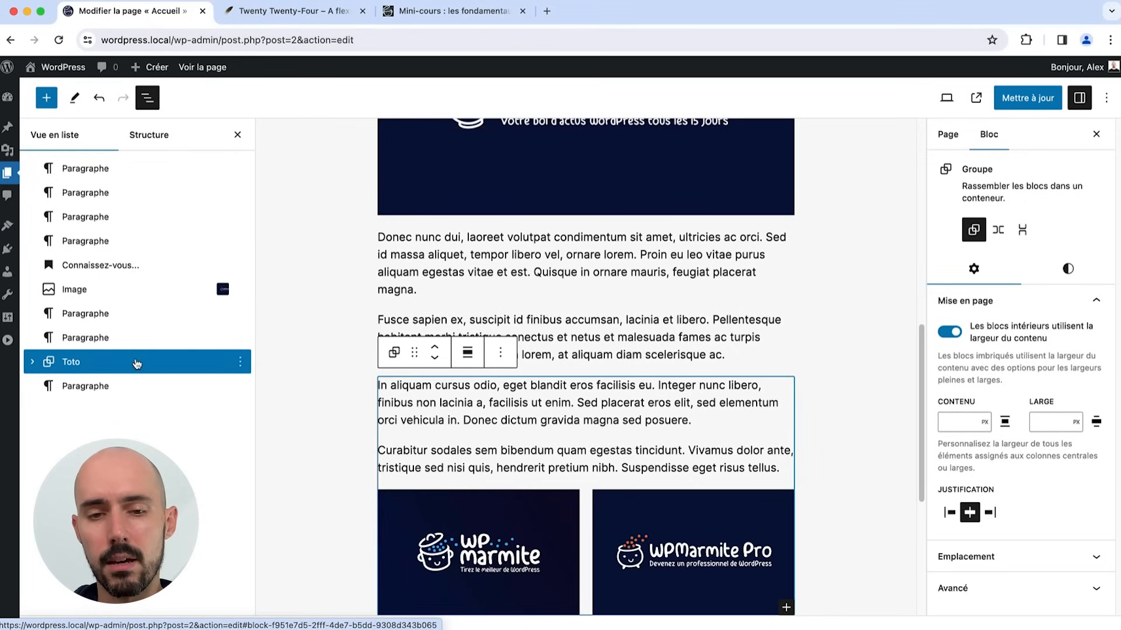
pyautogui.click(265, 339)
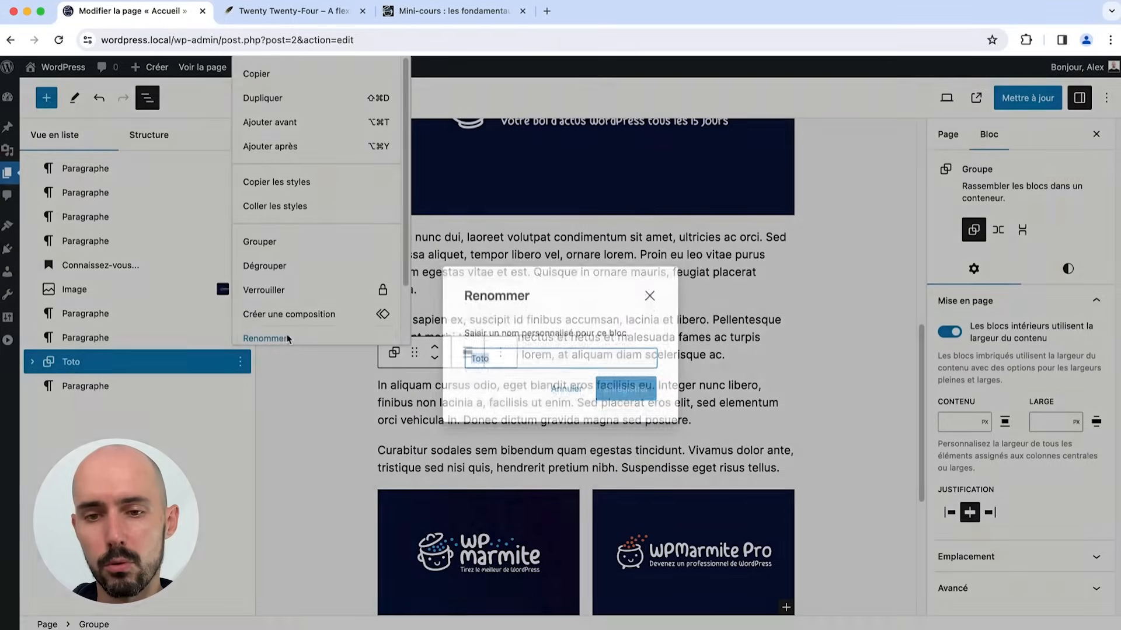
pyautogui.write('Conclusion')
pyautogui.press('Return')
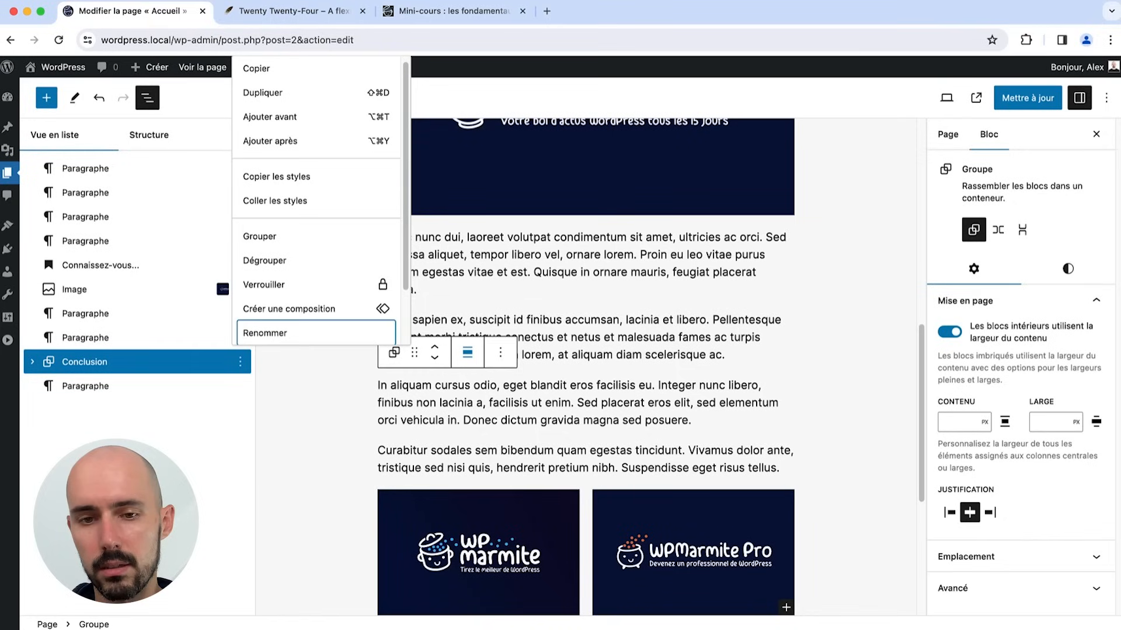
pyautogui.click(201, 429)
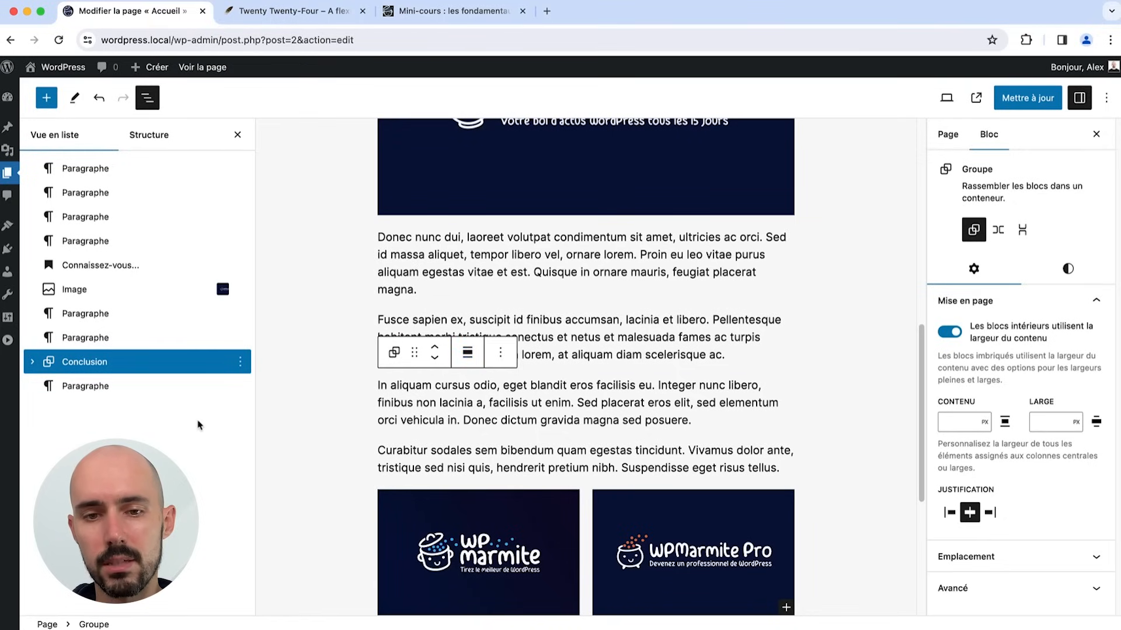
# Step: Check the thumbnails the list view shows for the WPMarmite News image and for the gallery nested in the Conclusion group
pyautogui.click(189, 296)
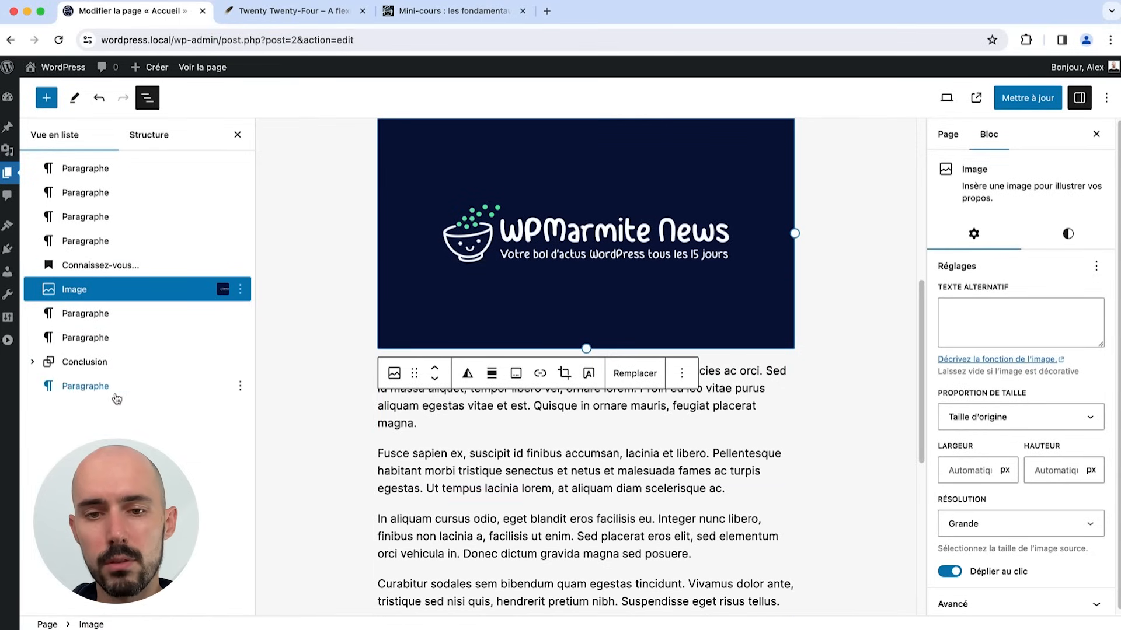
pyautogui.click(34, 363)
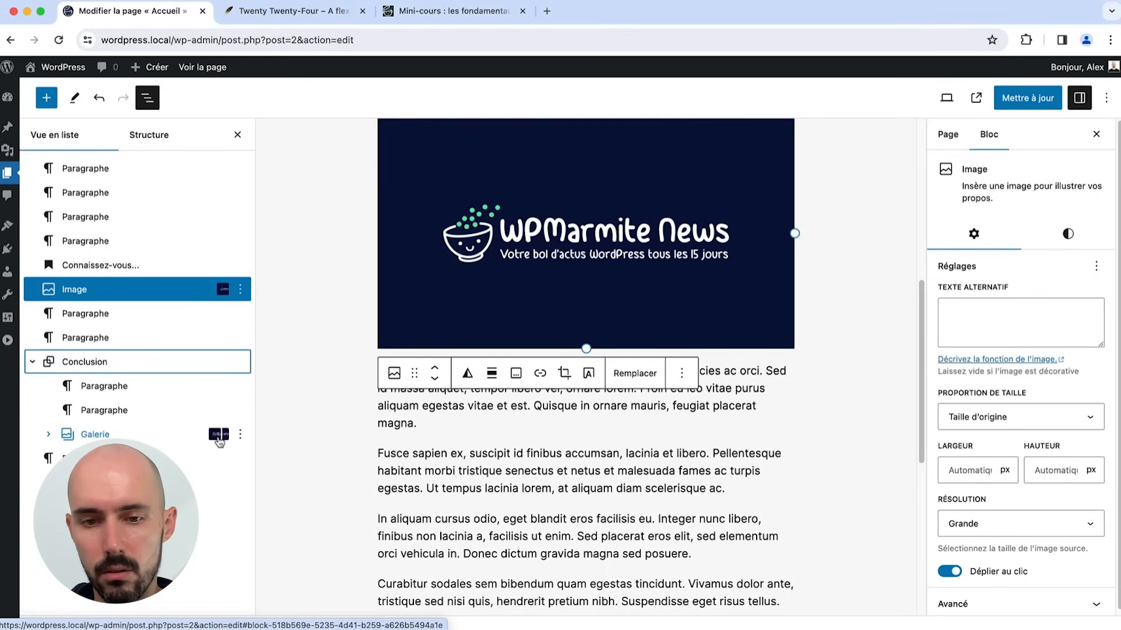
pyautogui.click(49, 435)
pyautogui.click(49, 435)
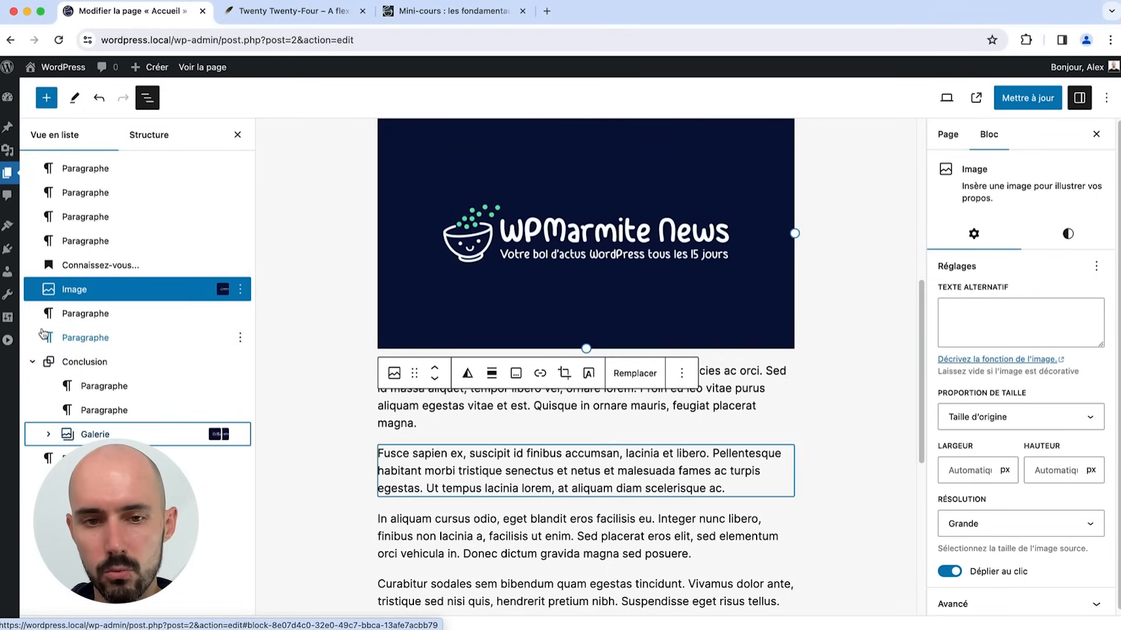
pyautogui.click(32, 363)
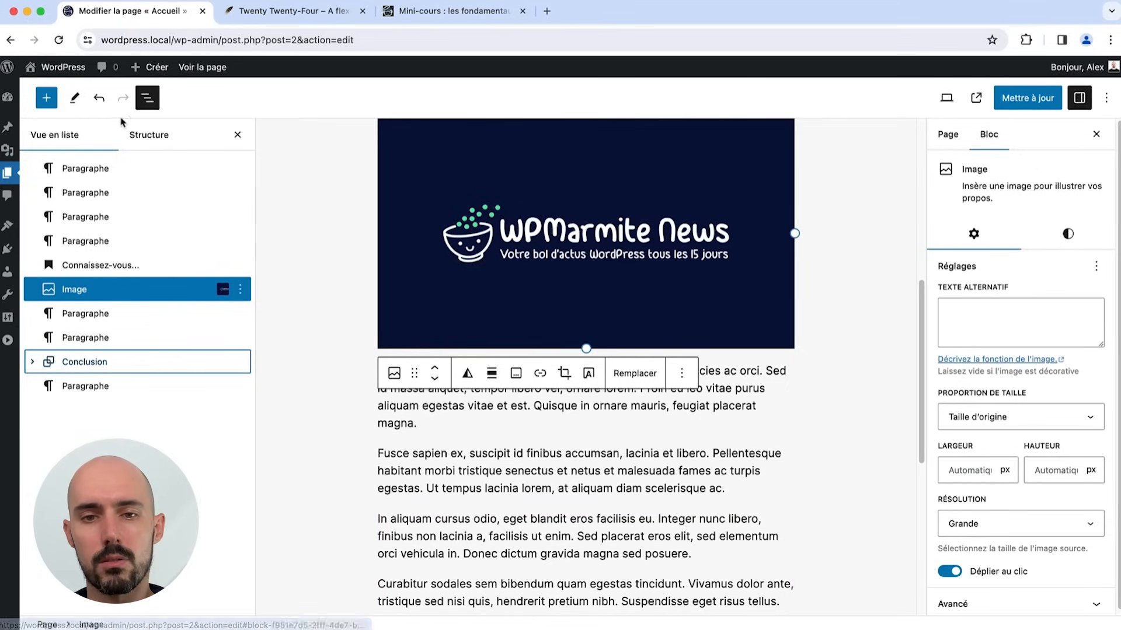
# Step: Apply the green Accent / Four background colour to the first four paragraphs of the page together
pyautogui.scroll(-3, 386, 346)
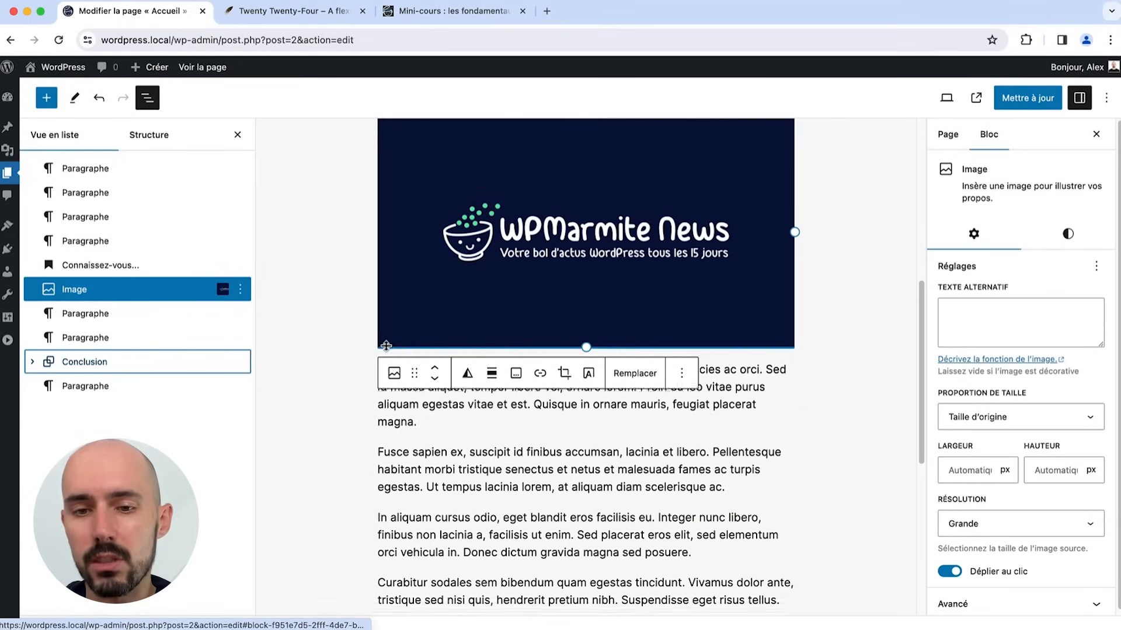
pyautogui.scroll(8, 385, 346)
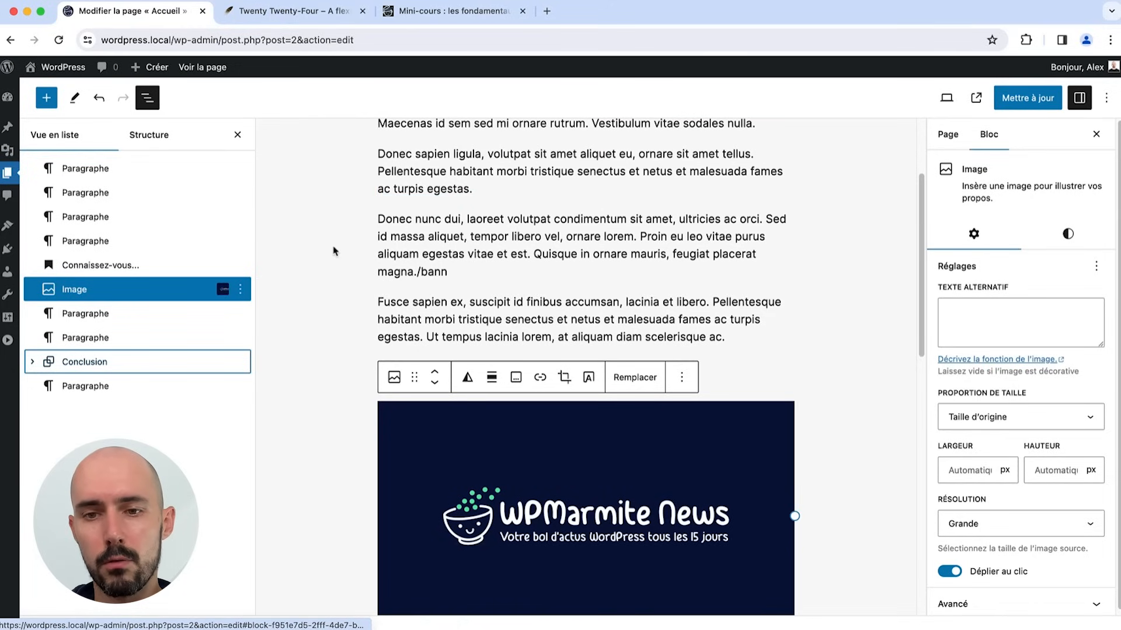
pyautogui.click(463, 261)
pyautogui.scroll(5, 463, 261)
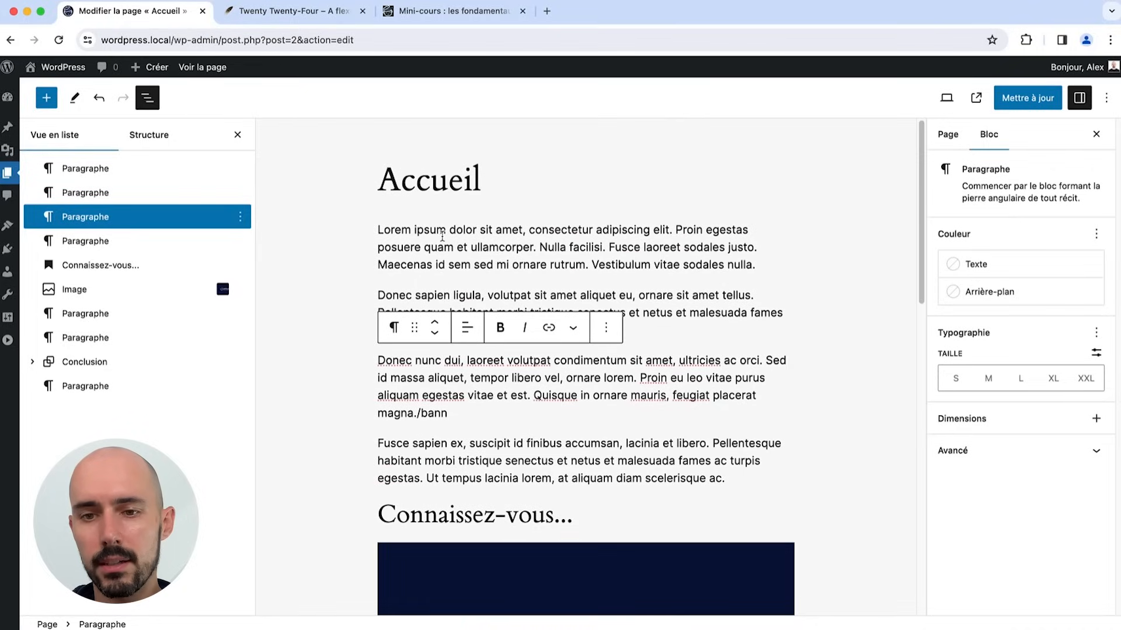
pyautogui.moveTo(447, 231); pyautogui.dragTo(465, 425)
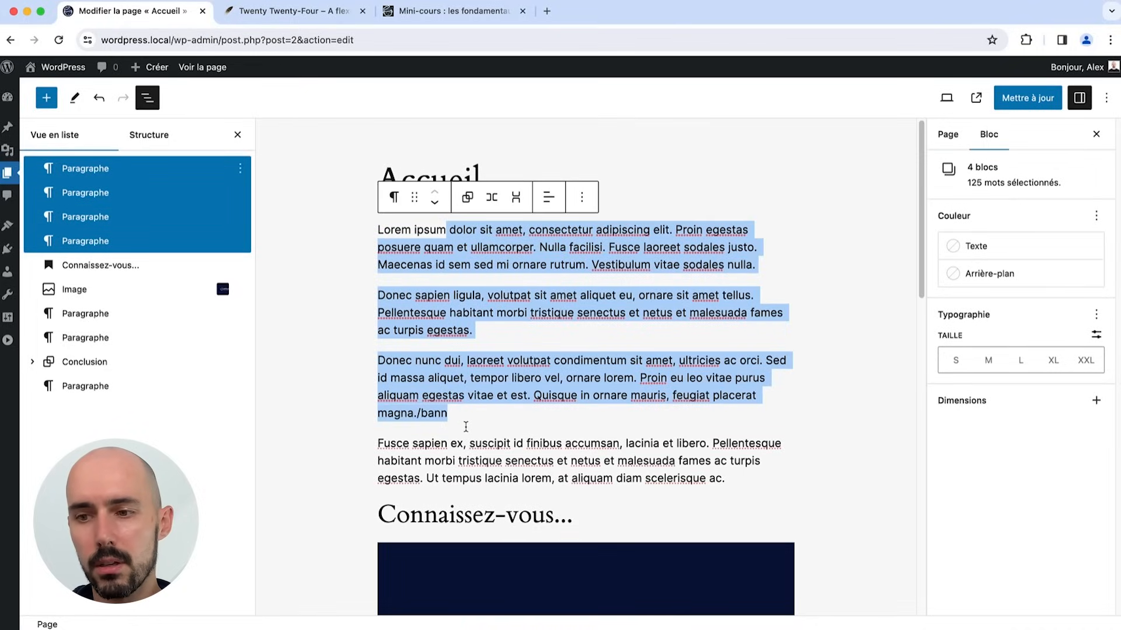
pyautogui.click(970, 275)
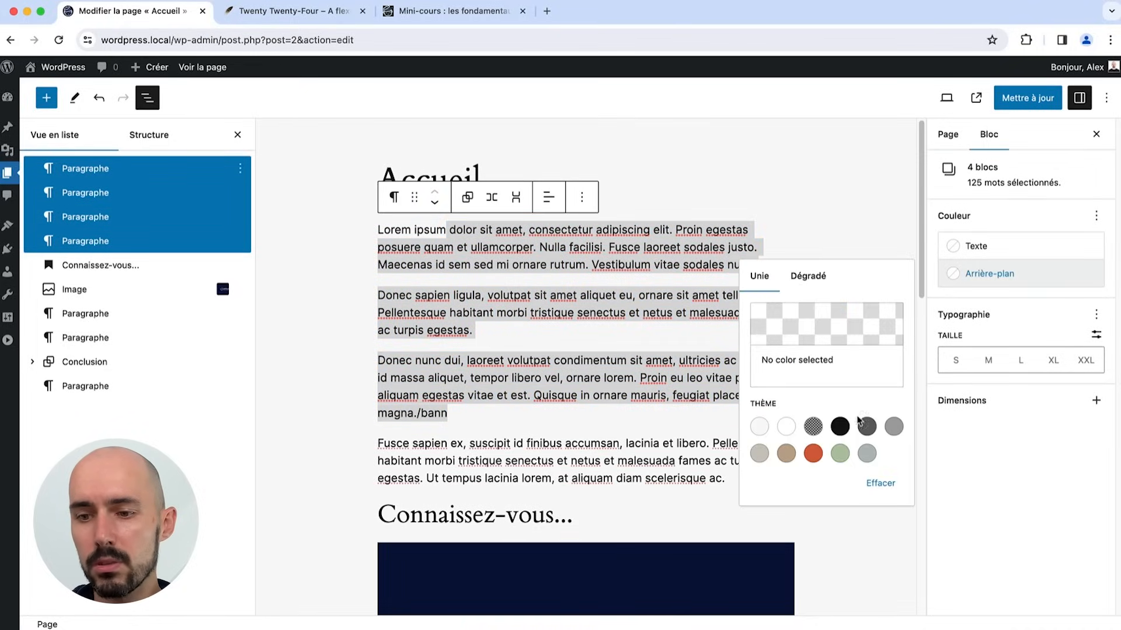
pyautogui.click(839, 457)
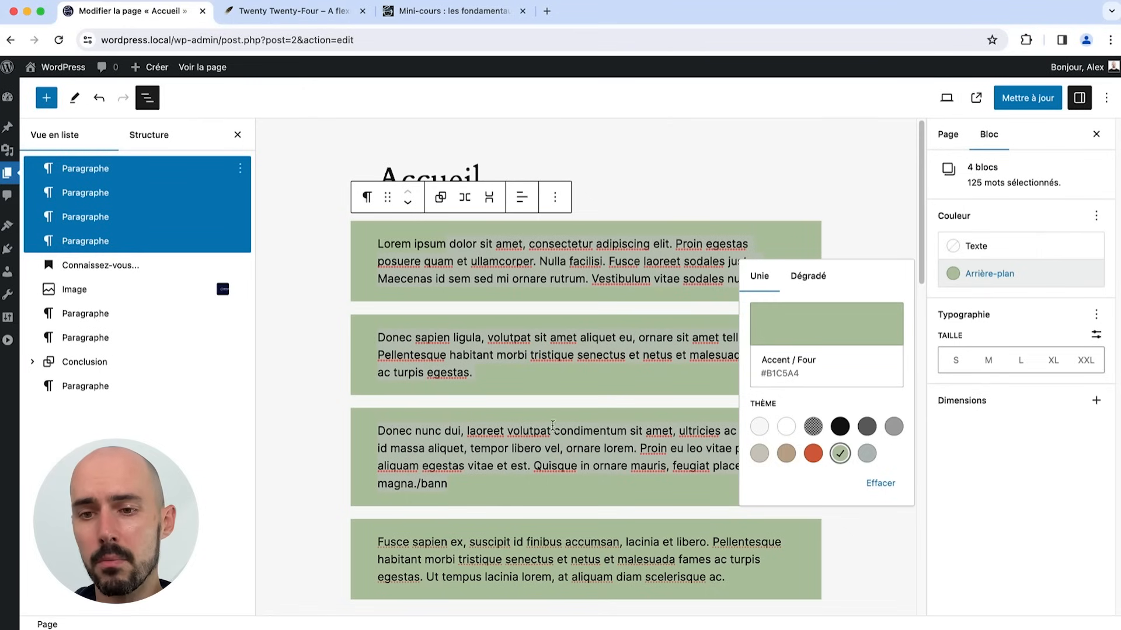
# Step: Remove the green background colour from the first four paragraphs
pyautogui.scroll(-2, 558, 387)
pyautogui.scroll(2, 558, 387)
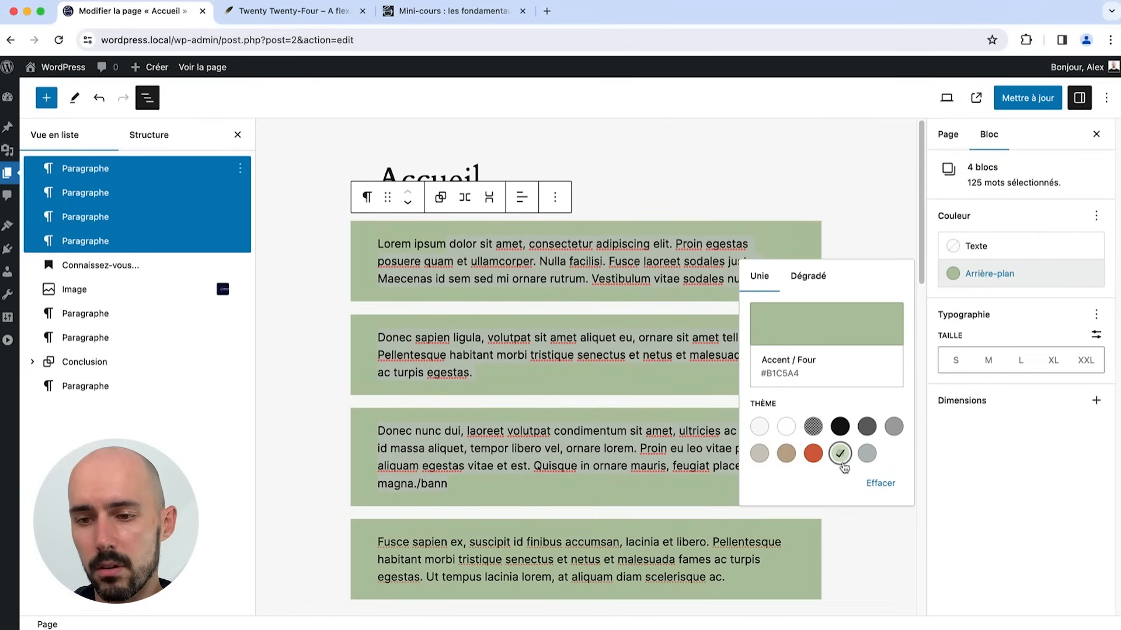
pyautogui.click(841, 461)
pyautogui.click(627, 268)
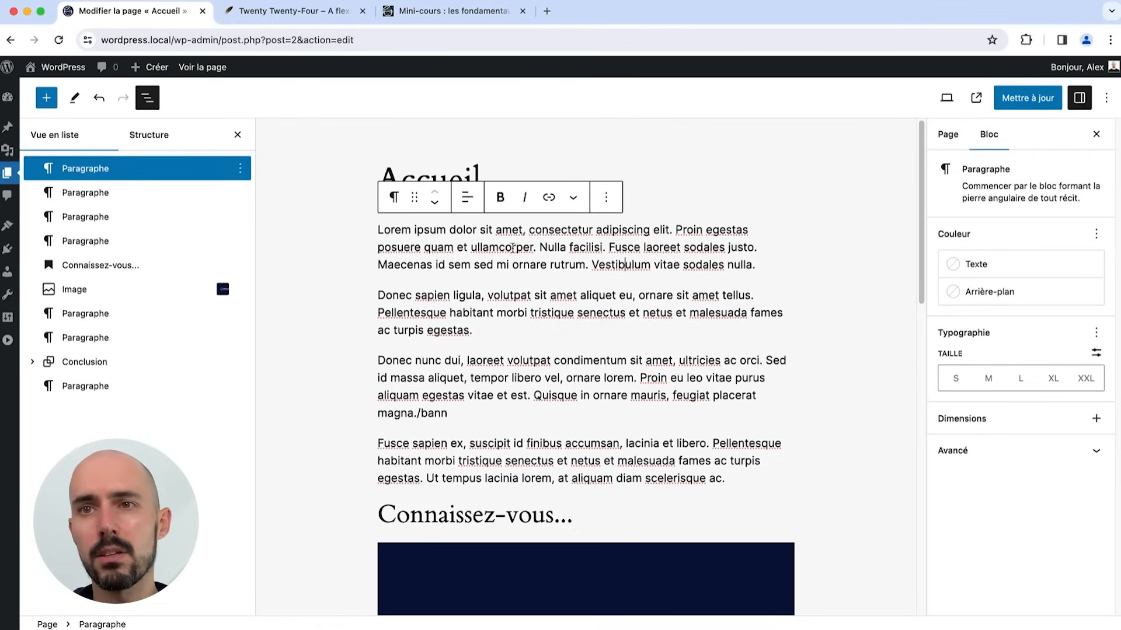
# Step: Add a footnote to the words "posuere quam" in the first paragraph, with the text "sqdqdqsdqsdq"
pyautogui.moveTo(454, 247); pyautogui.dragTo(379, 248)
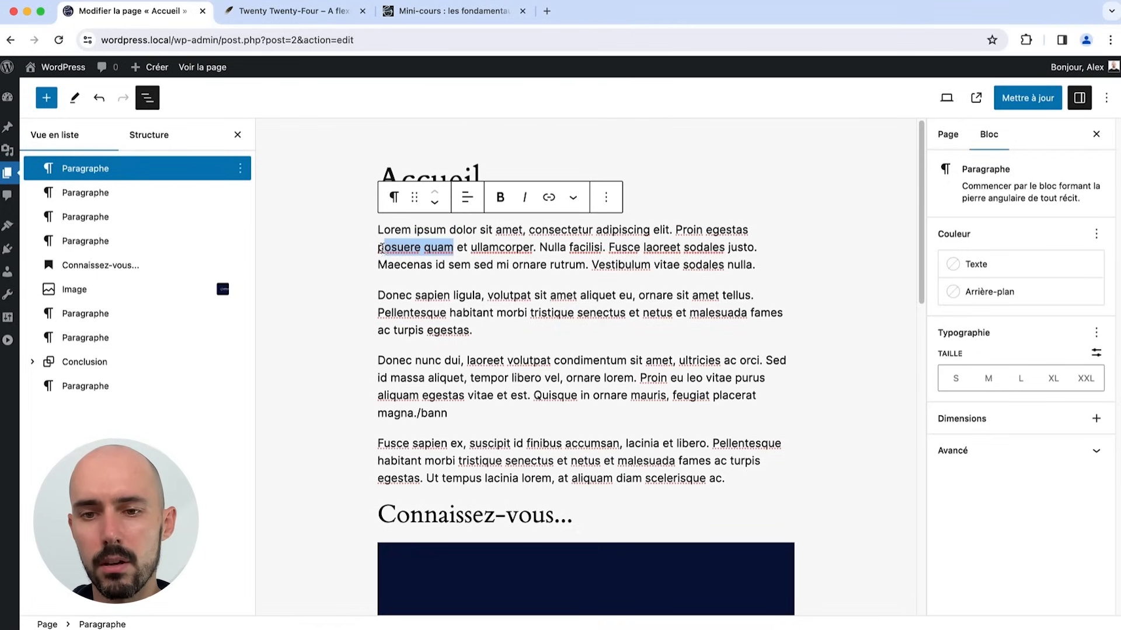
pyautogui.click(606, 197)
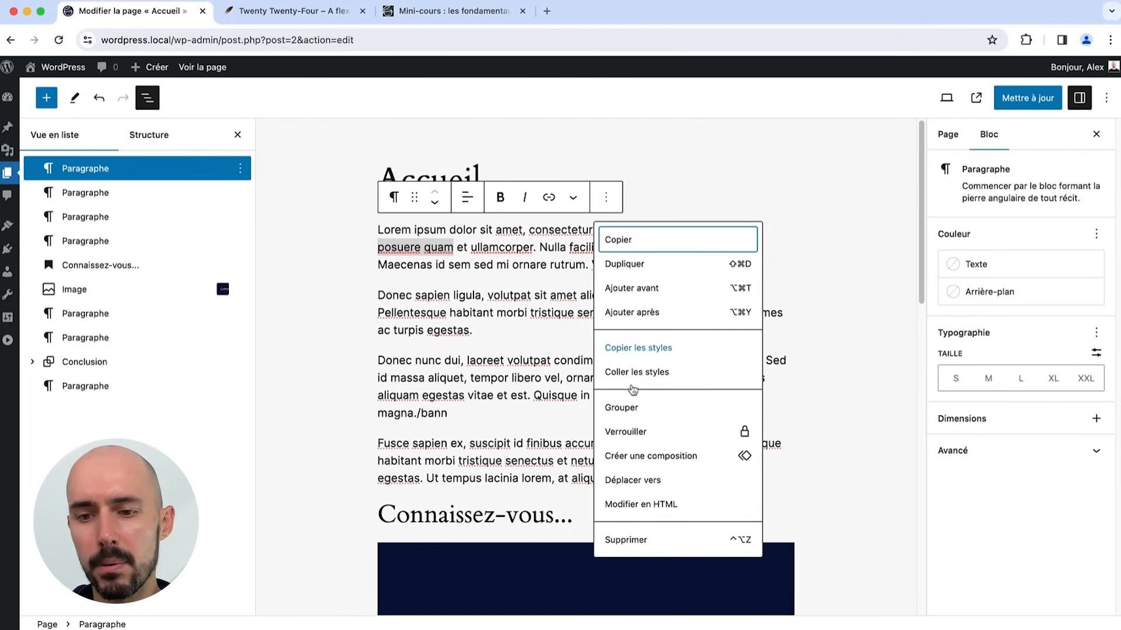
pyautogui.click(573, 197)
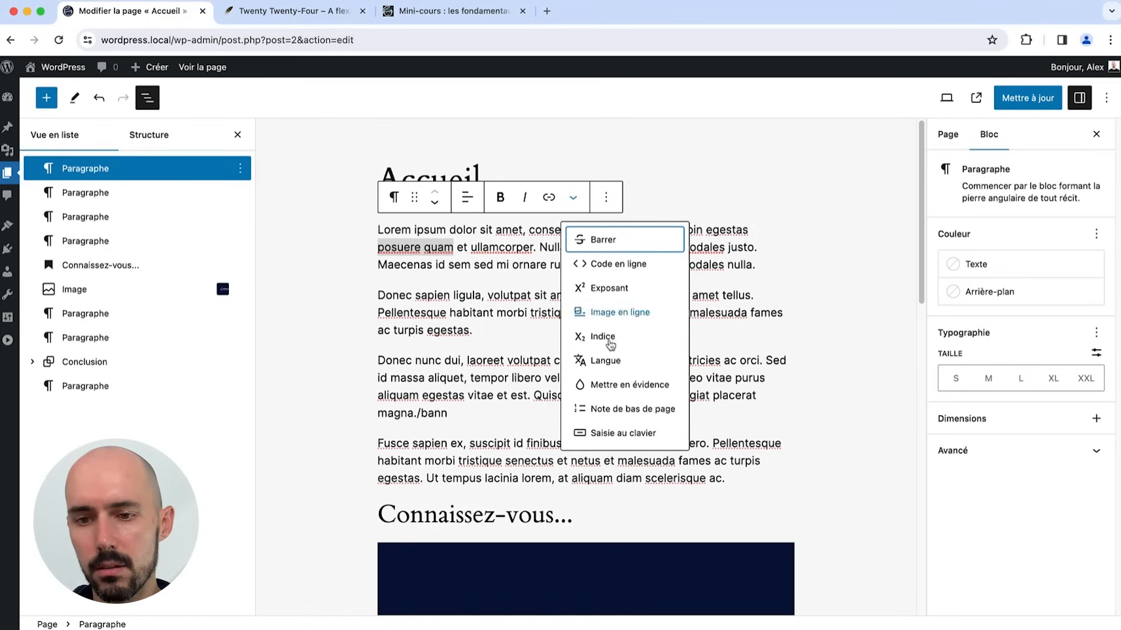
pyautogui.click(609, 420)
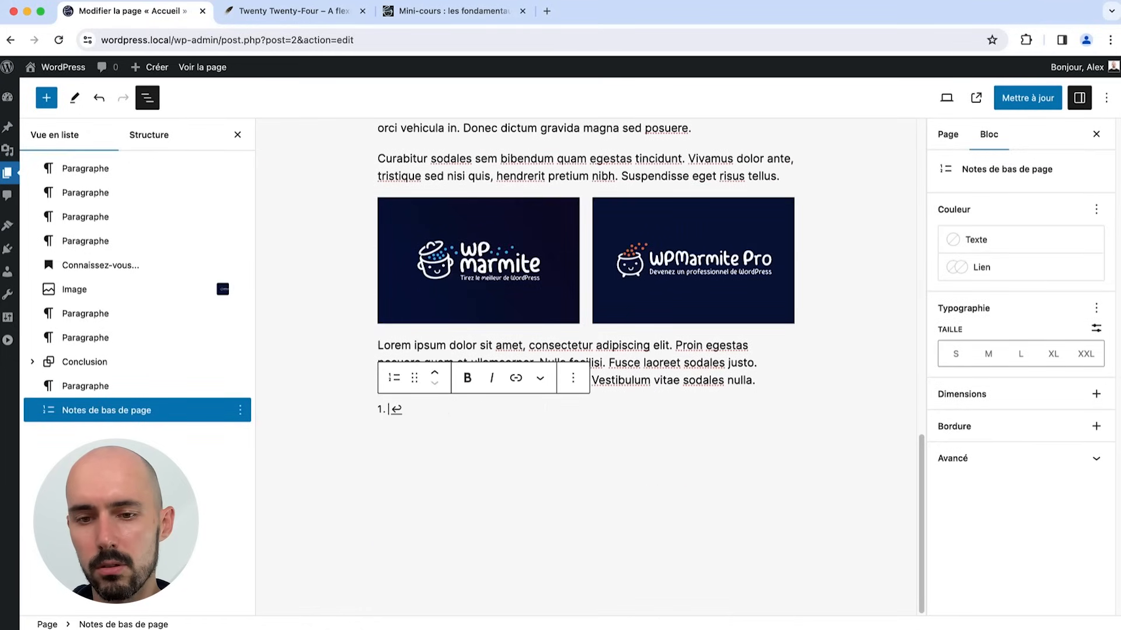
pyautogui.write('sqdqdqsdqsdq')
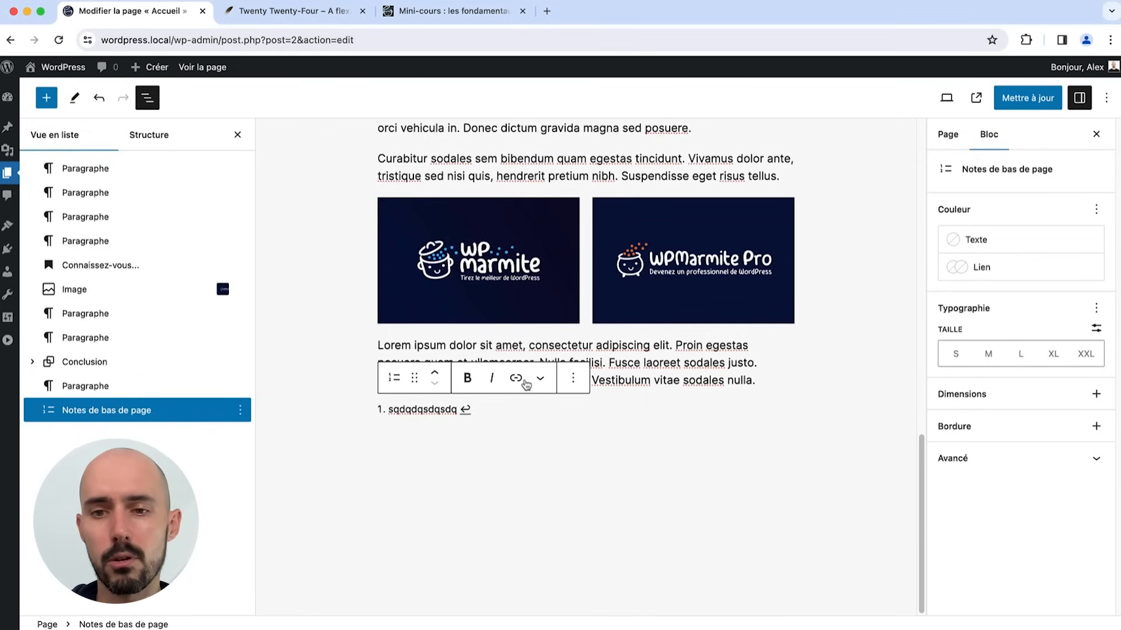
pyautogui.scroll(6, 526, 294)
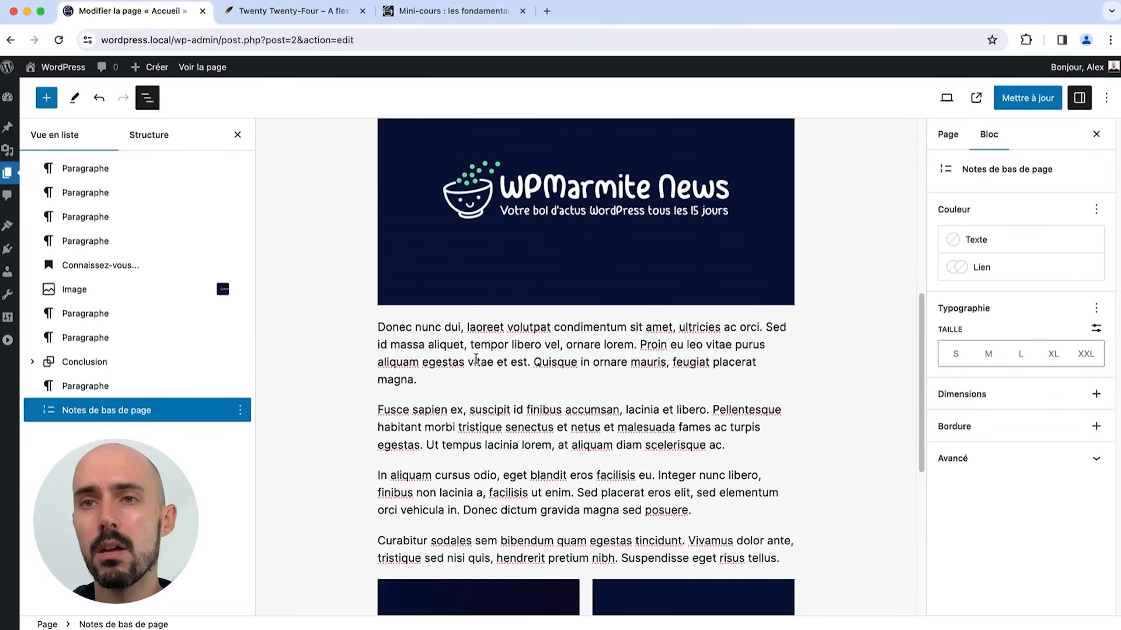
pyautogui.click(1095, 395)
pyautogui.click(1008, 403)
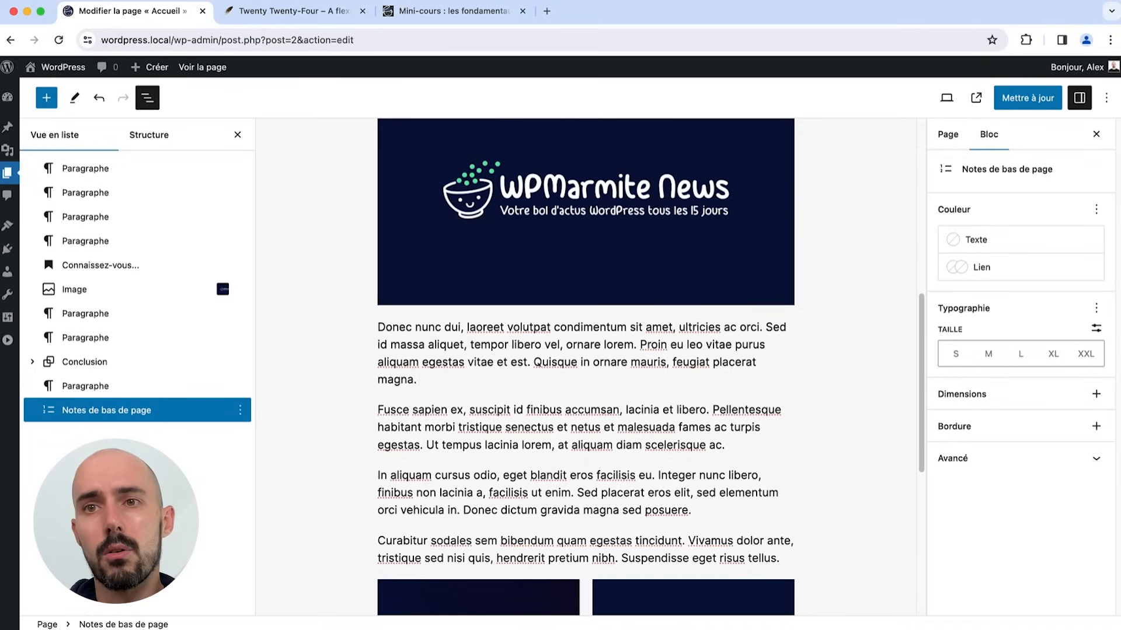
# Step: Try opening the link entry in the paragraph directly below the WPMarmite News image, and dismiss it without adding a URL
pyautogui.click(409, 357)
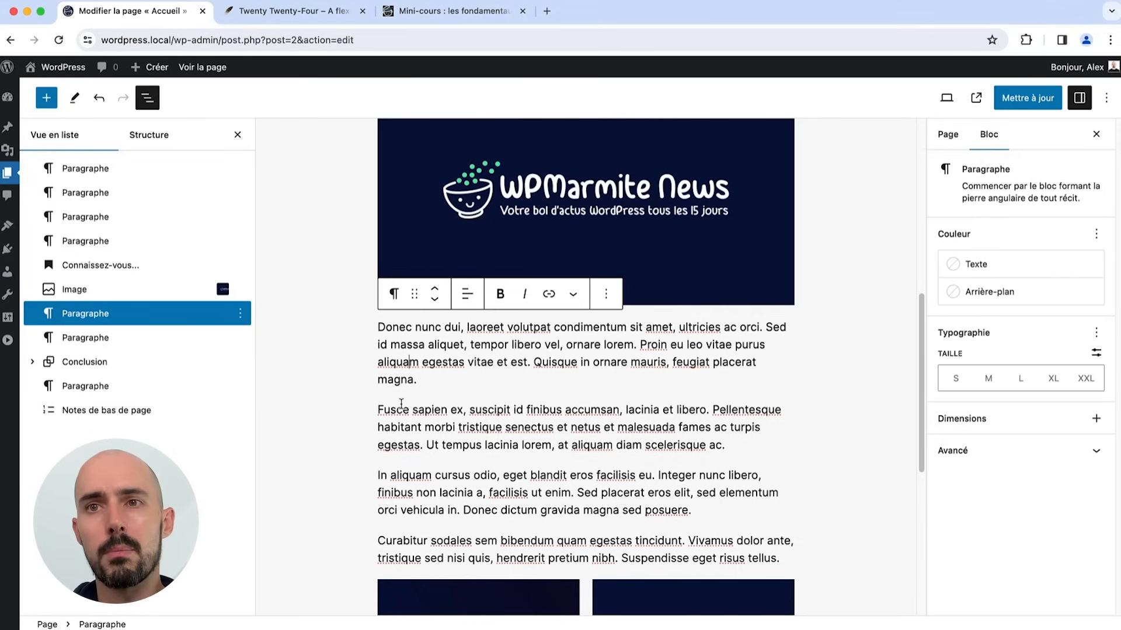
pyautogui.press('super+k')
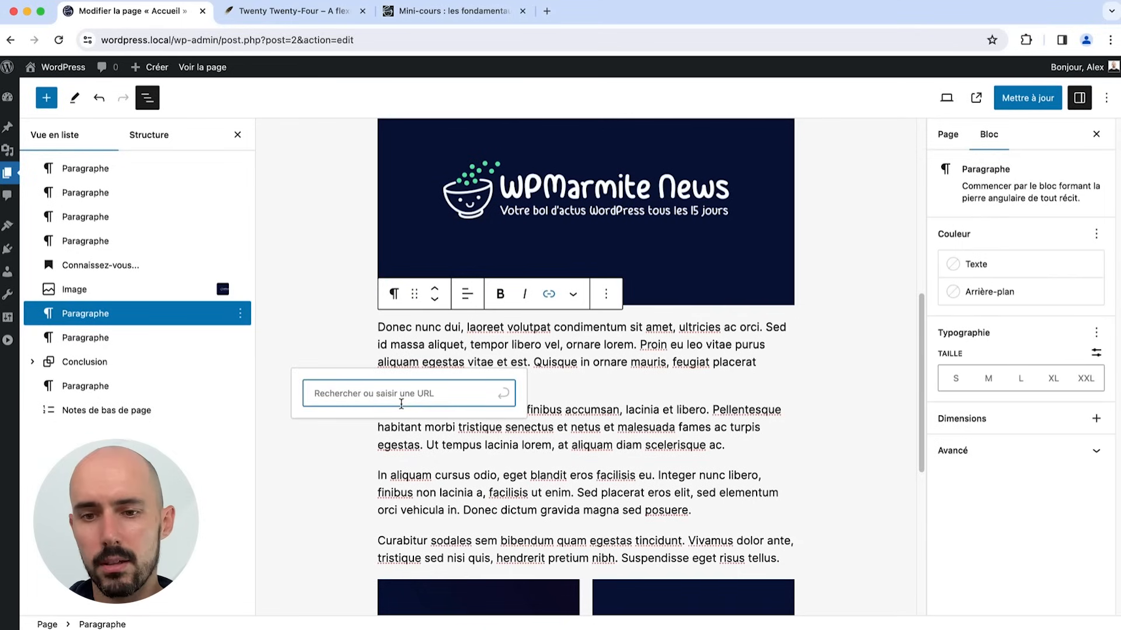
pyautogui.click(413, 201)
pyautogui.press('super+k')
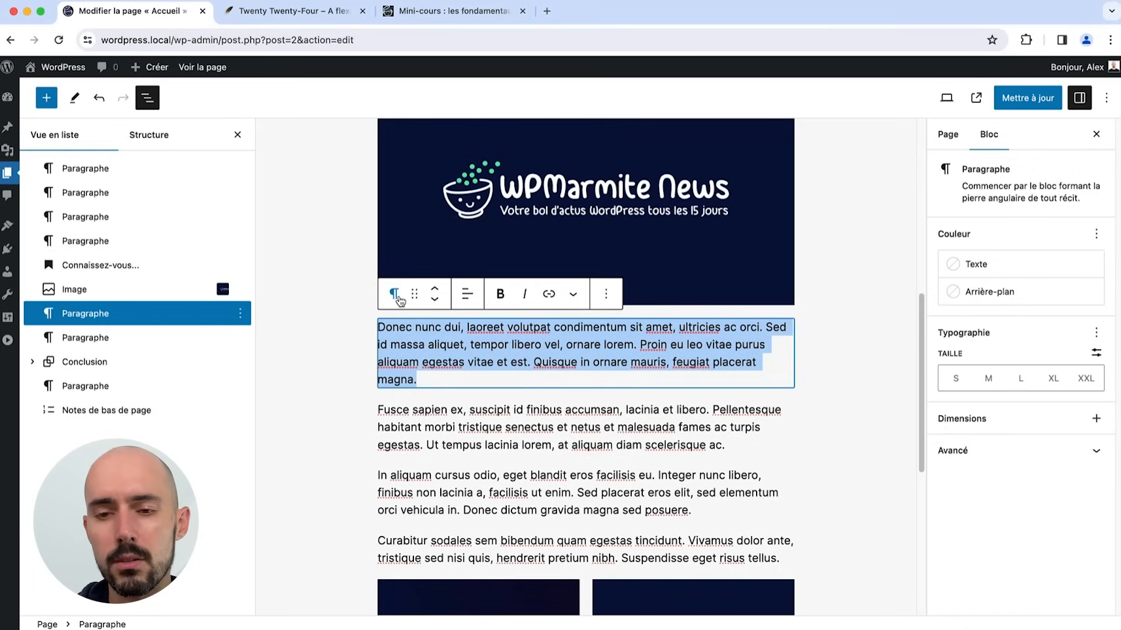
# Step: Transform the paragraph directly below the WPMarmite News image into a Citation block
pyautogui.click(394, 295)
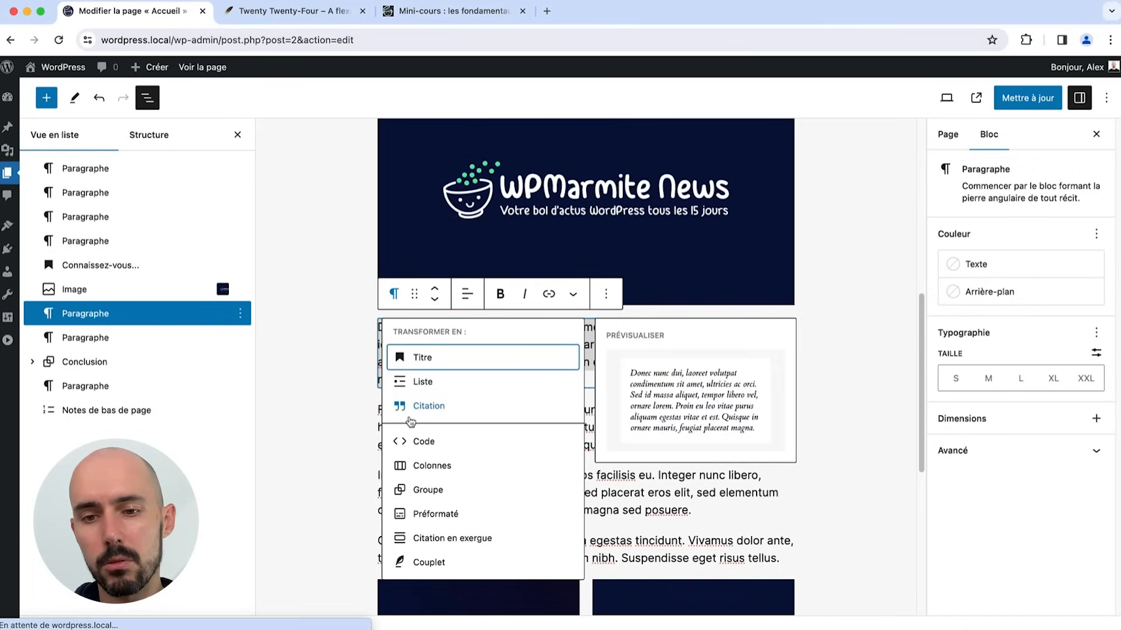
pyautogui.click(395, 294)
pyautogui.press('super+k')
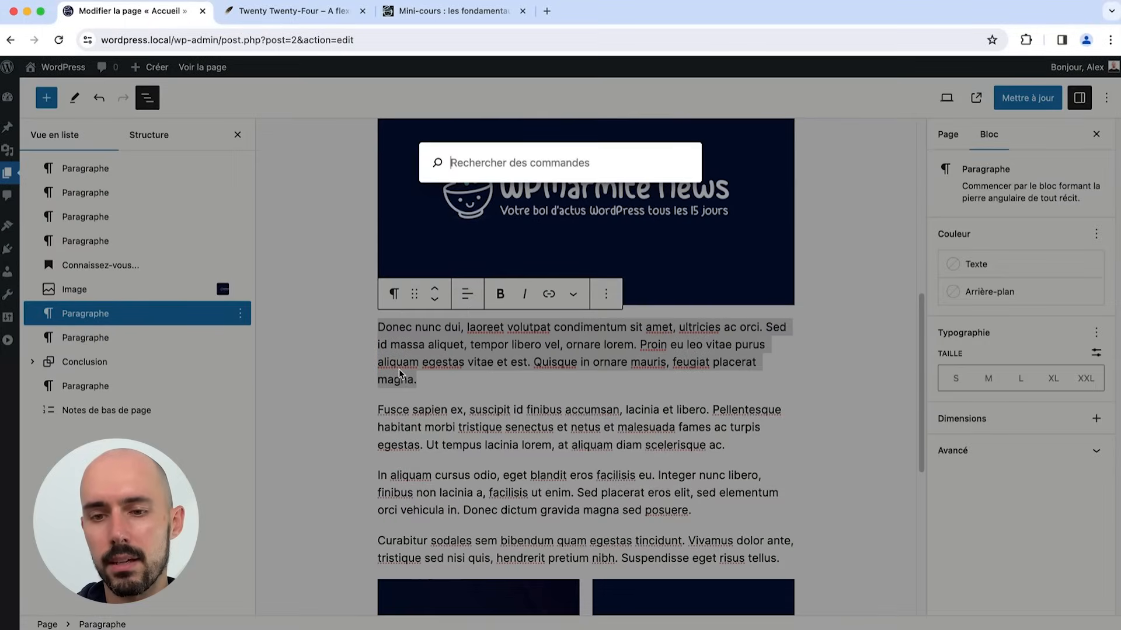
pyautogui.write('trans')
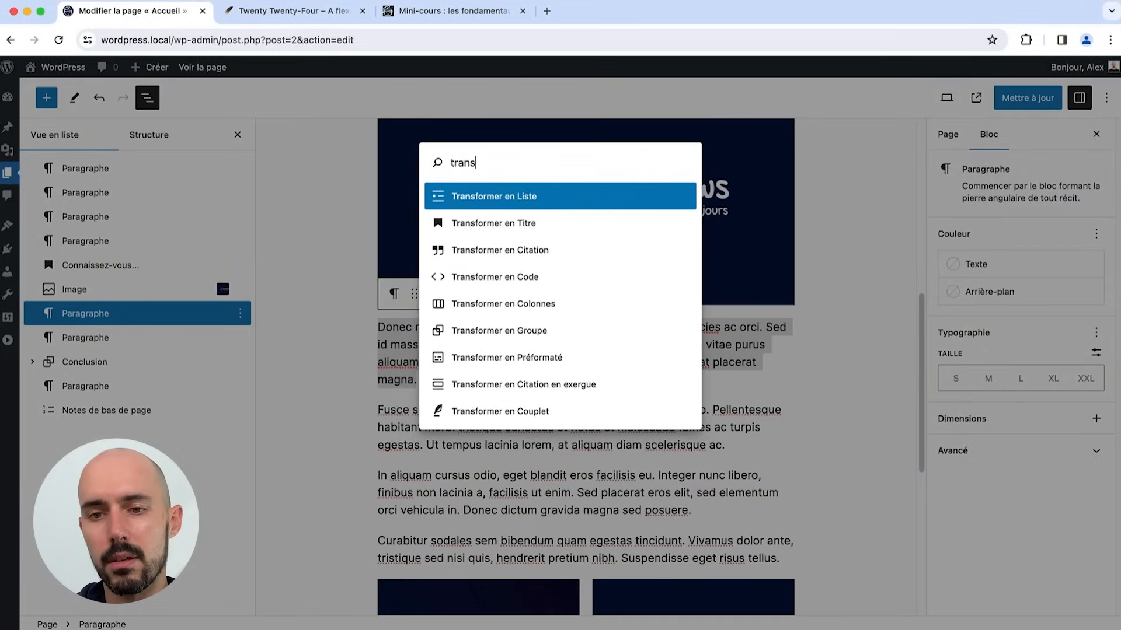
pyautogui.click(519, 256)
# Step: Insert an Icônes de réseaux sociaux block directly below the "Fusce sapien ex" paragraph that follows the quote
pyautogui.scroll(-3, 493, 395)
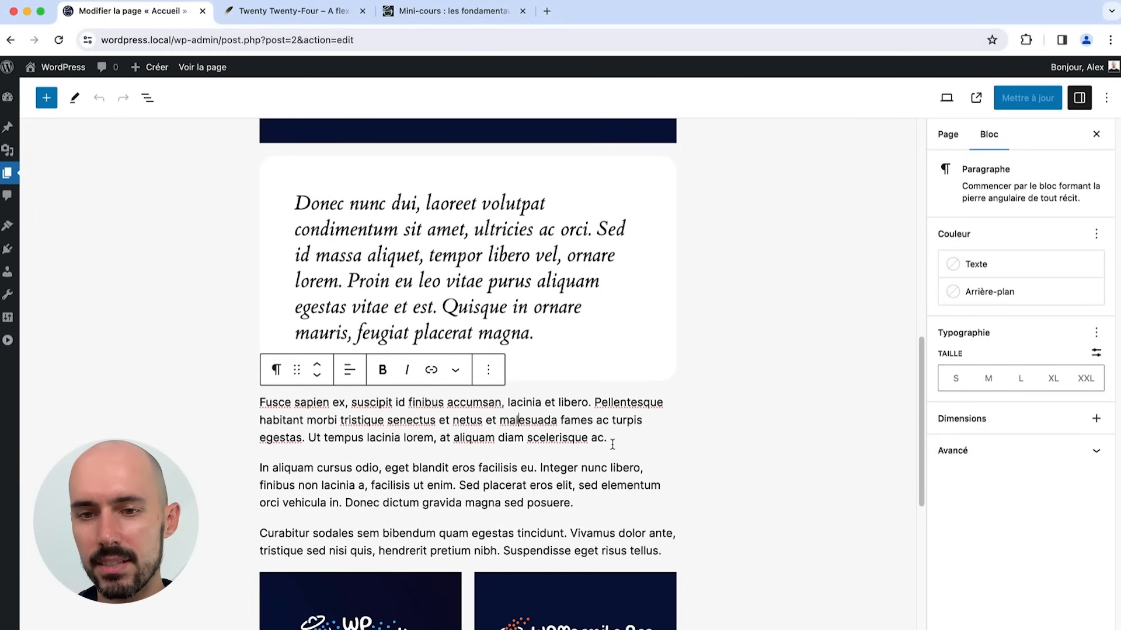
pyautogui.scroll(3, 612, 444)
pyautogui.scroll(-4, 612, 445)
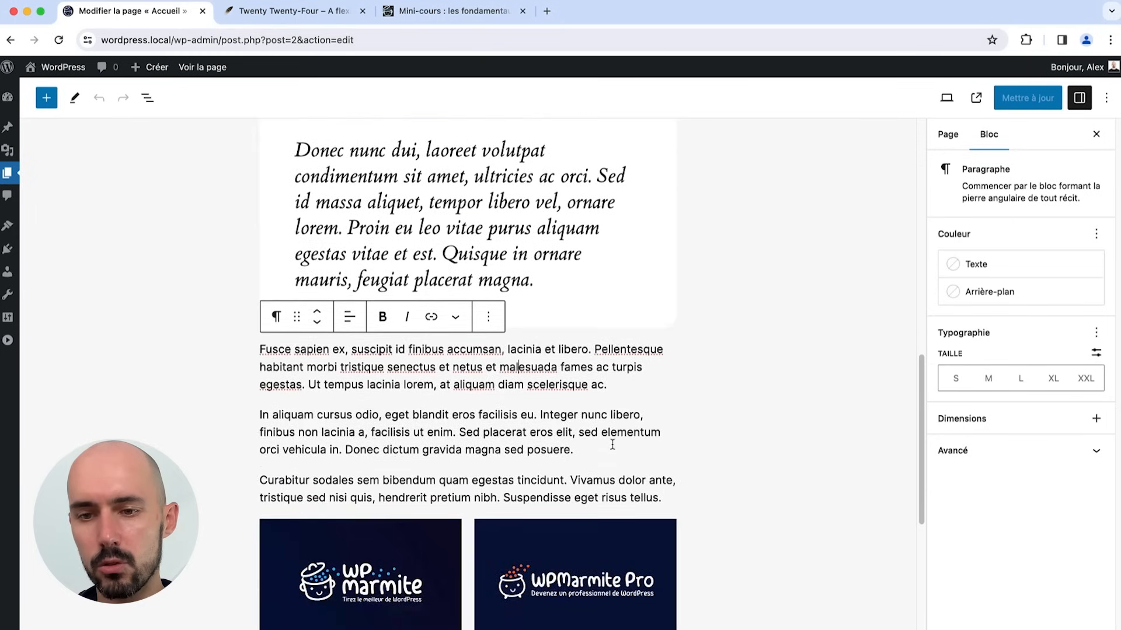
pyautogui.click(611, 386)
pyautogui.press('Return')
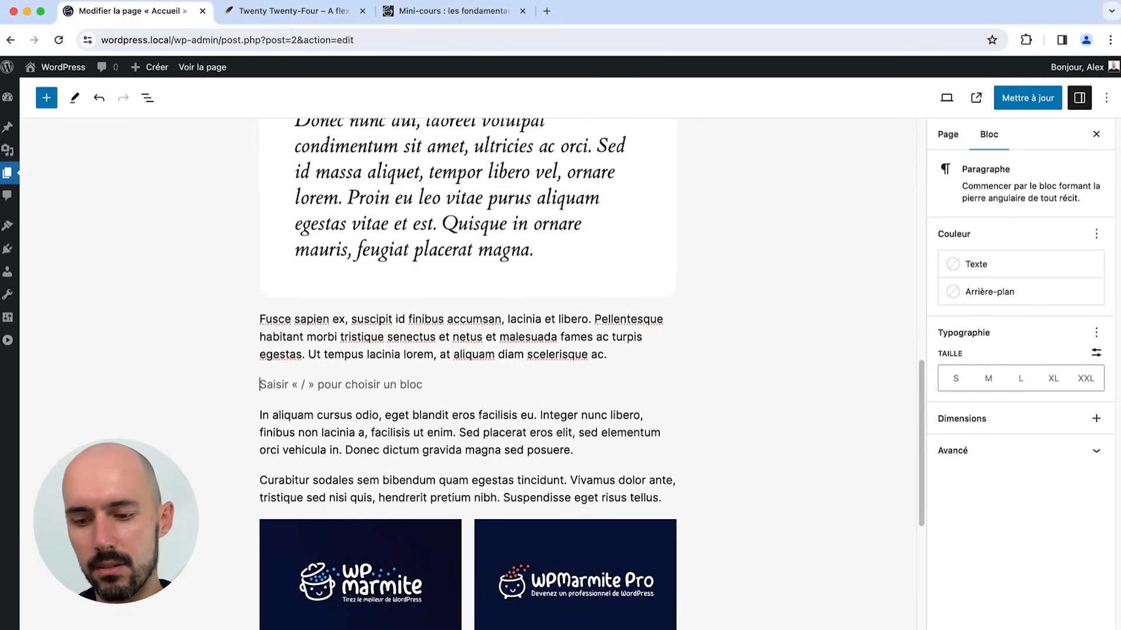
pyautogui.write('/i')
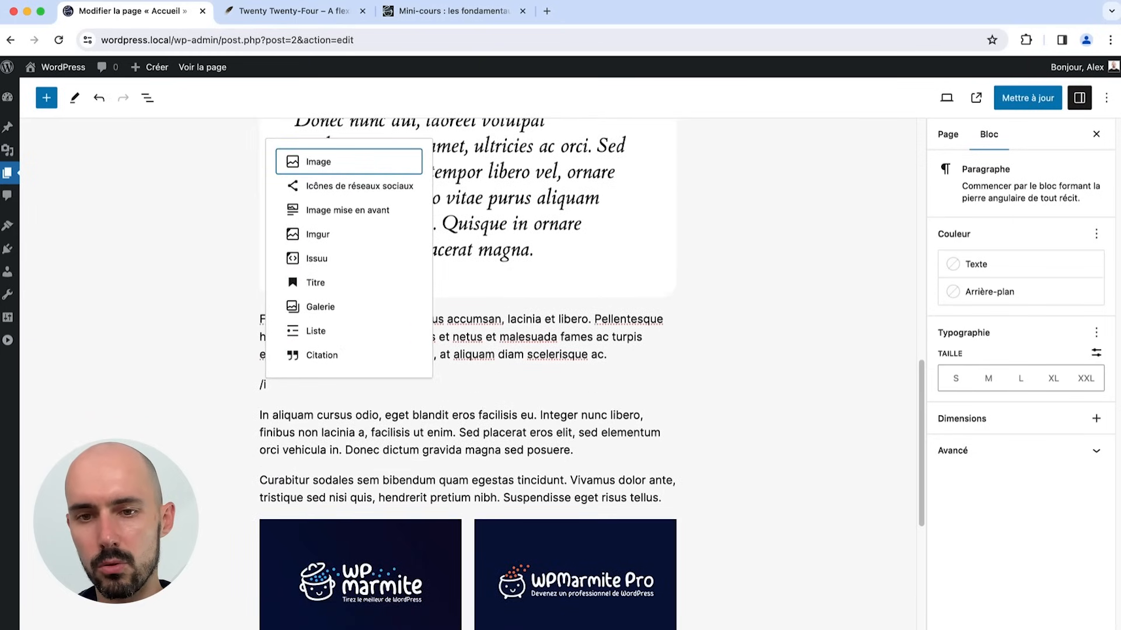
pyautogui.write('co')
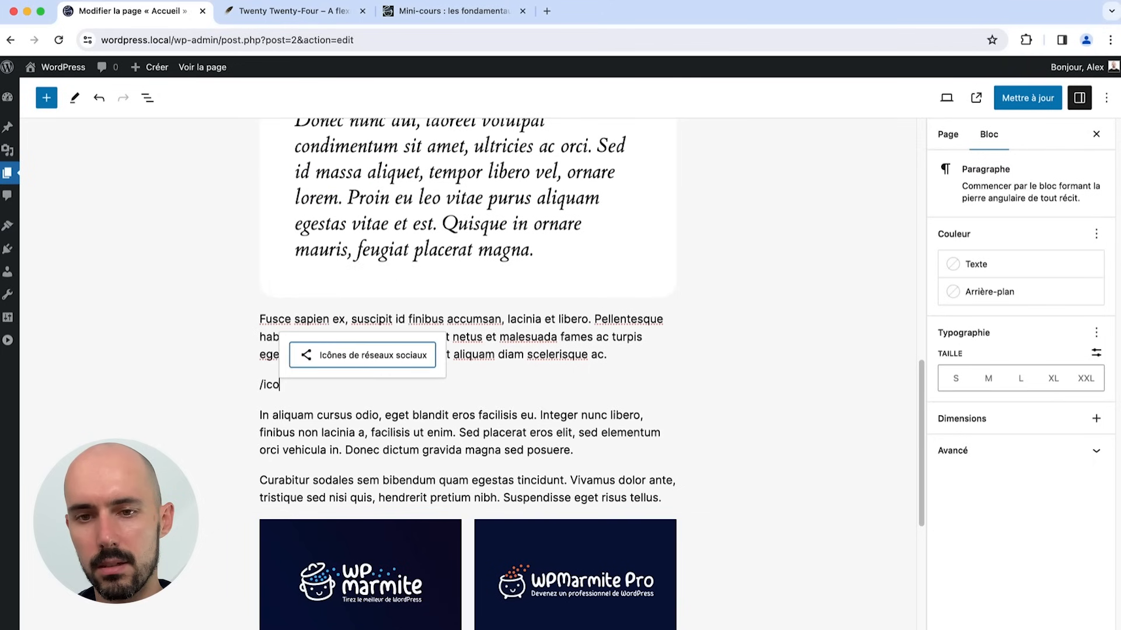
pyautogui.click(353, 355)
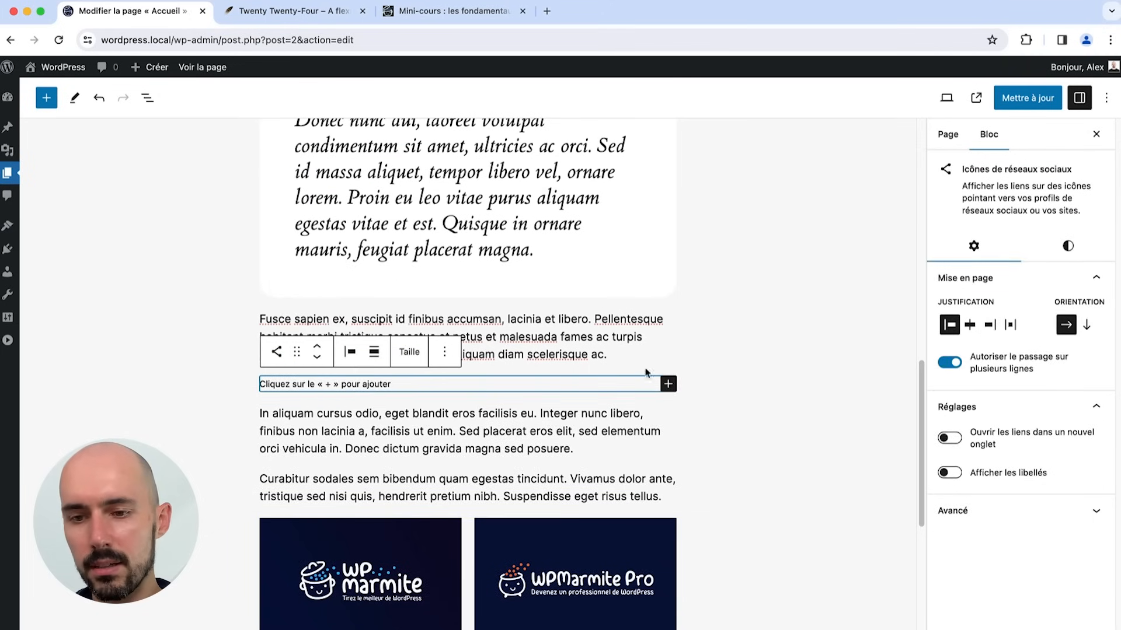
# Step: Add the X icon to the empty social icons block
pyautogui.click(669, 385)
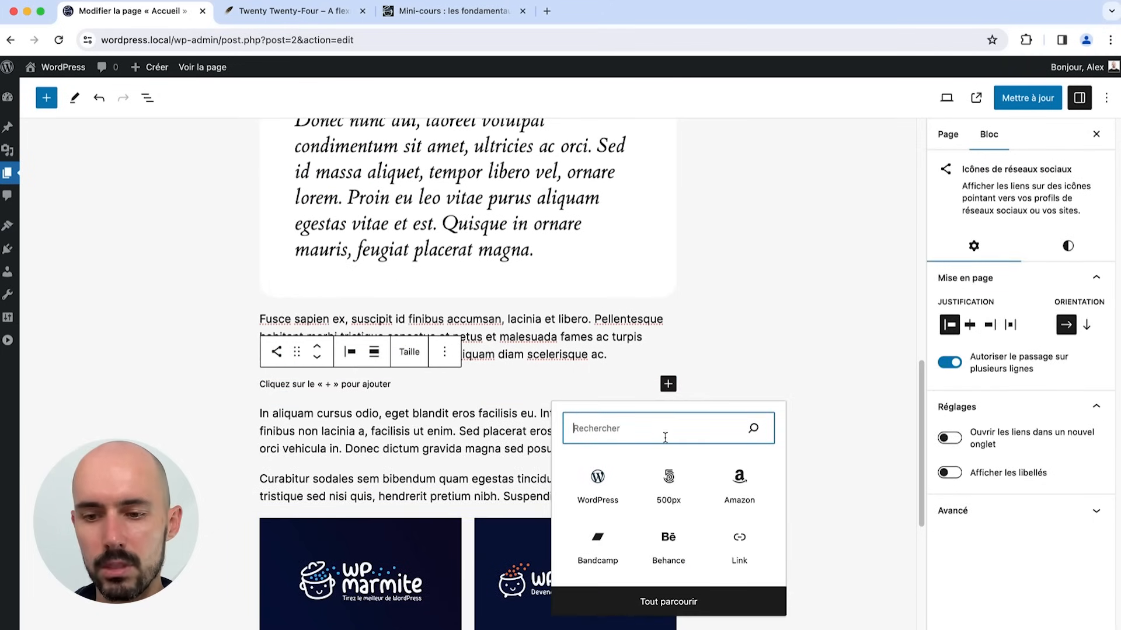
pyautogui.write('x')
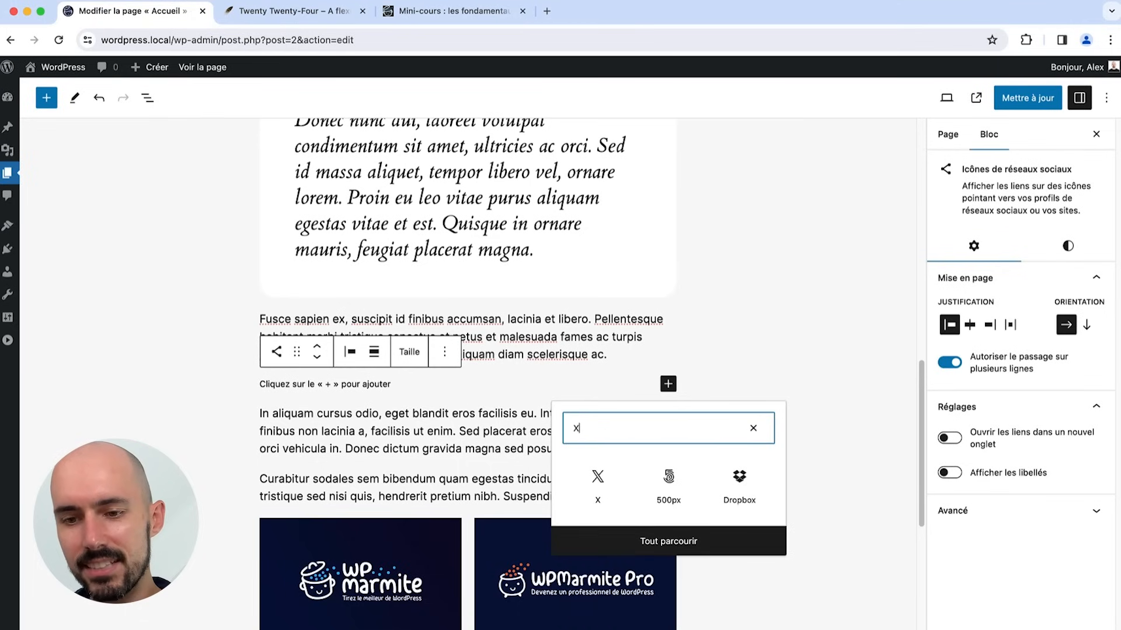
pyautogui.click(616, 488)
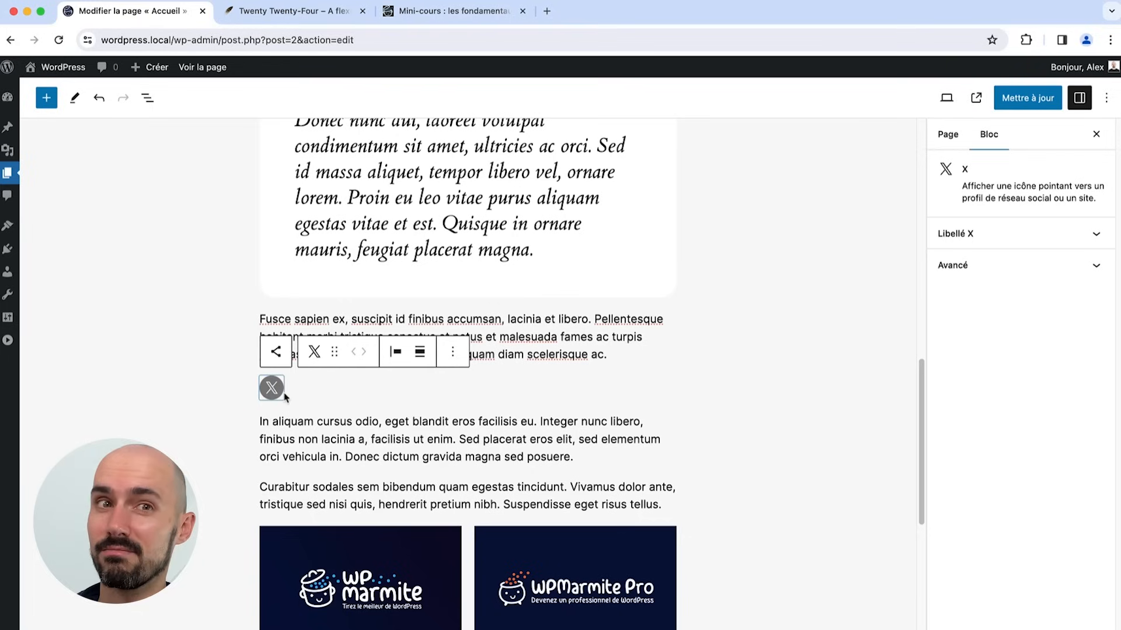
# Step: Search the icons that can be added to the social icons block for "tw"
pyautogui.click(296, 400)
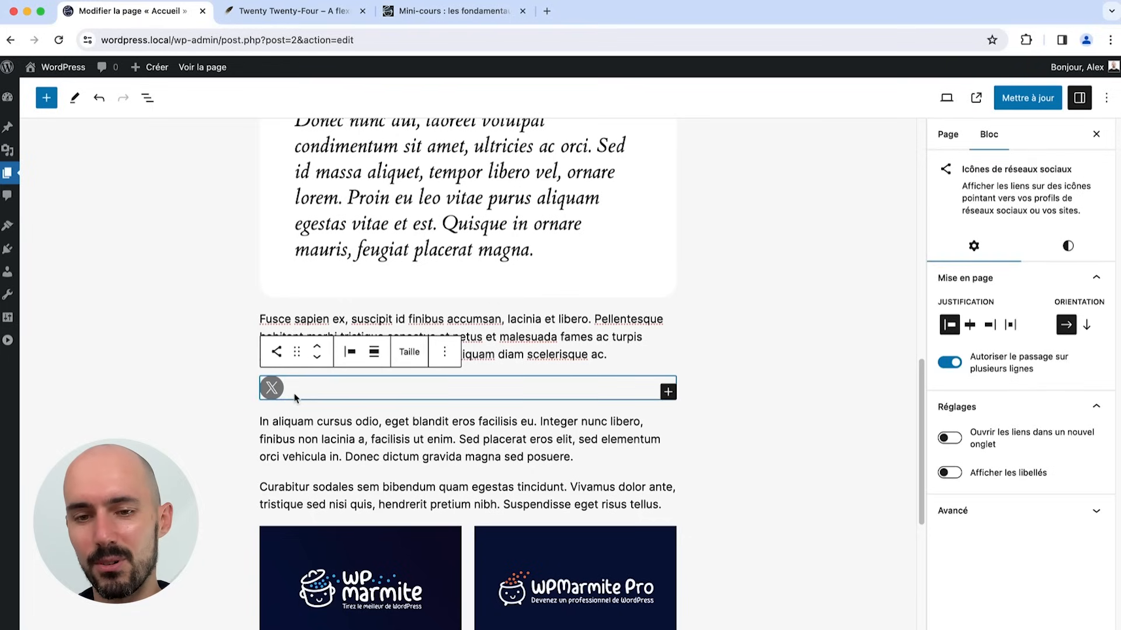
pyautogui.click(667, 391)
pyautogui.write('tw')
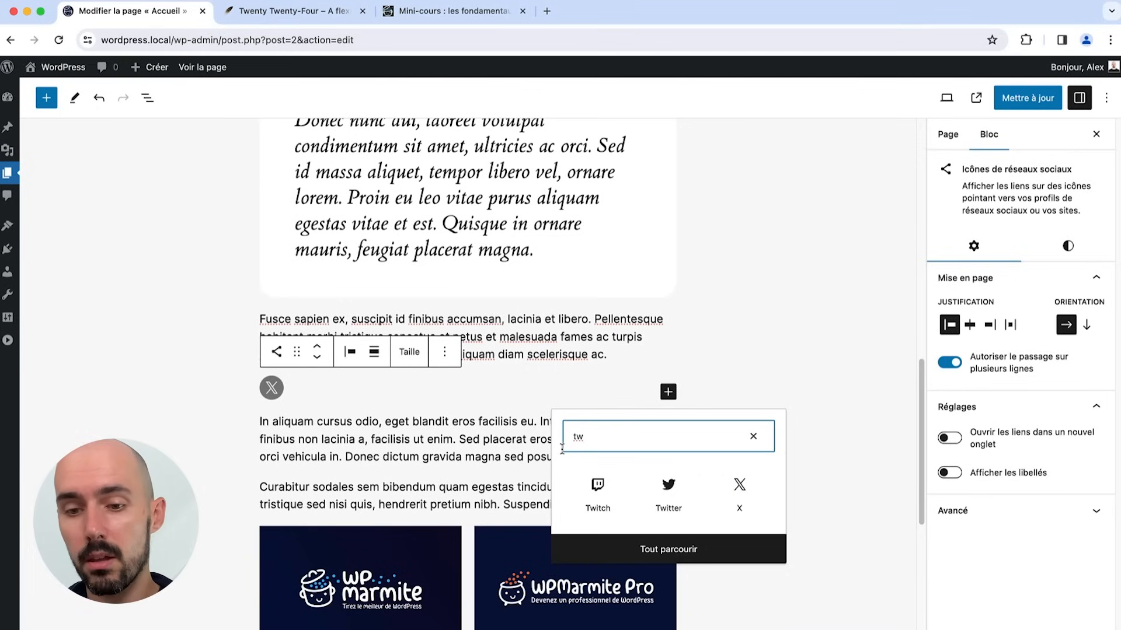
pyautogui.press('BackSpace')
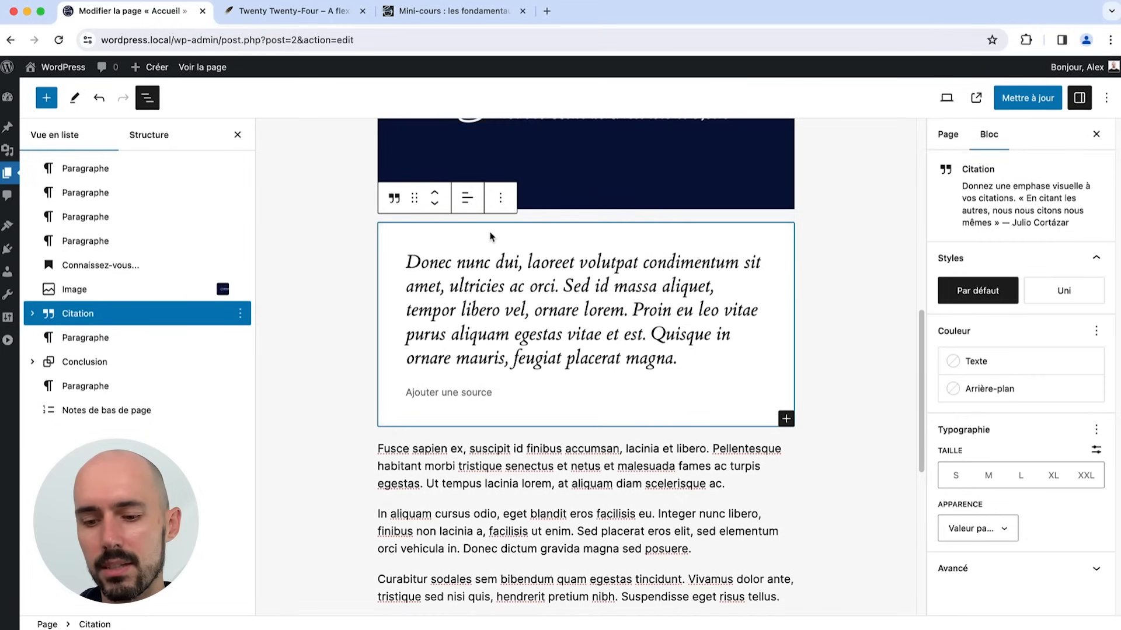
# Step: Try to open the À propos page from the command search, and stay on the Accueil page
pyautogui.press('super+k')
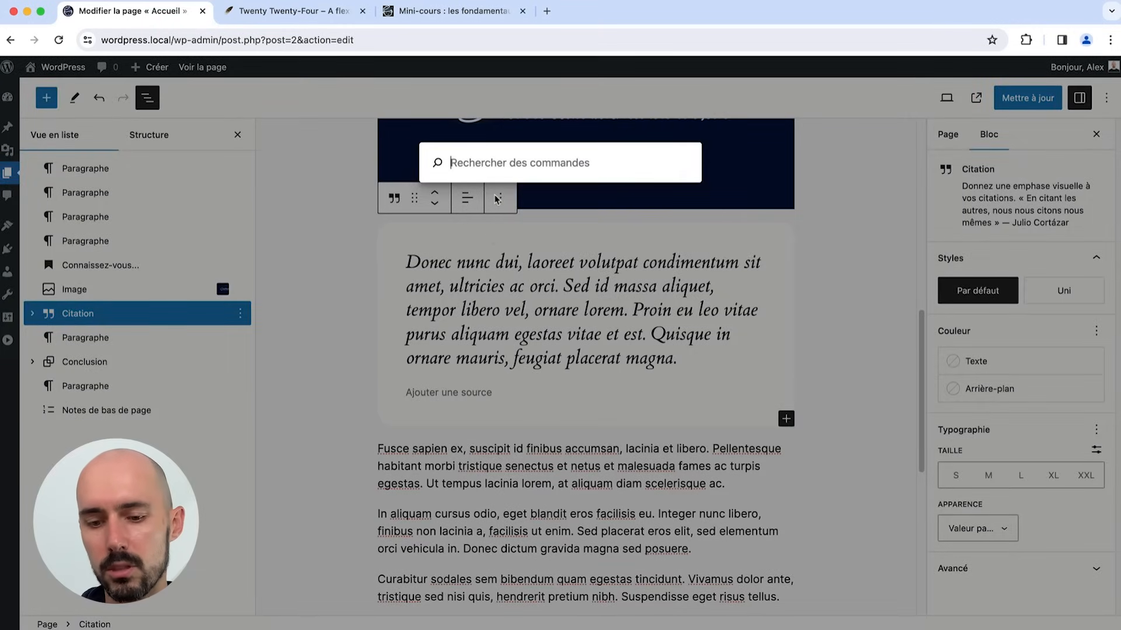
pyautogui.write('e')
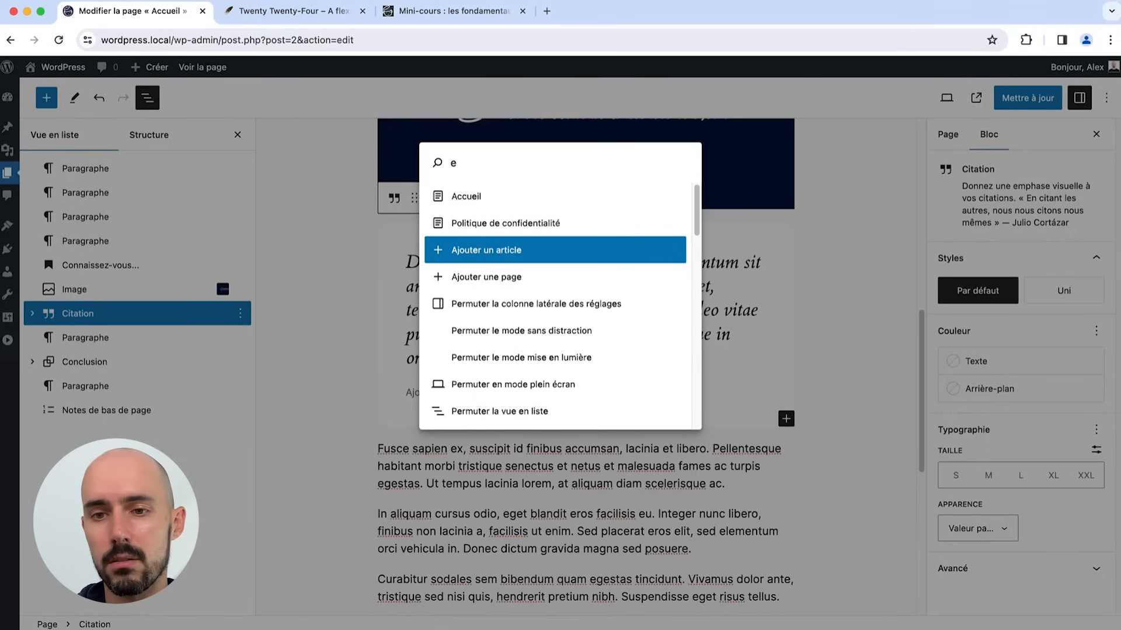
pyautogui.press('BackSpace')
pyautogui.write('a p')
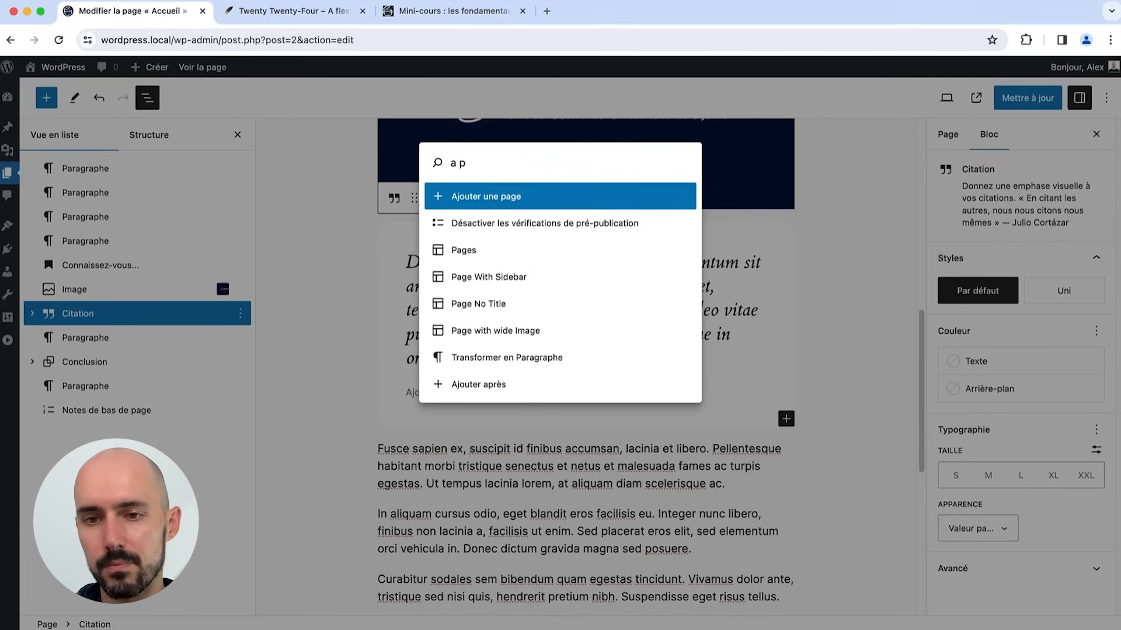
pyautogui.press('super+a')
pyautogui.write('à')
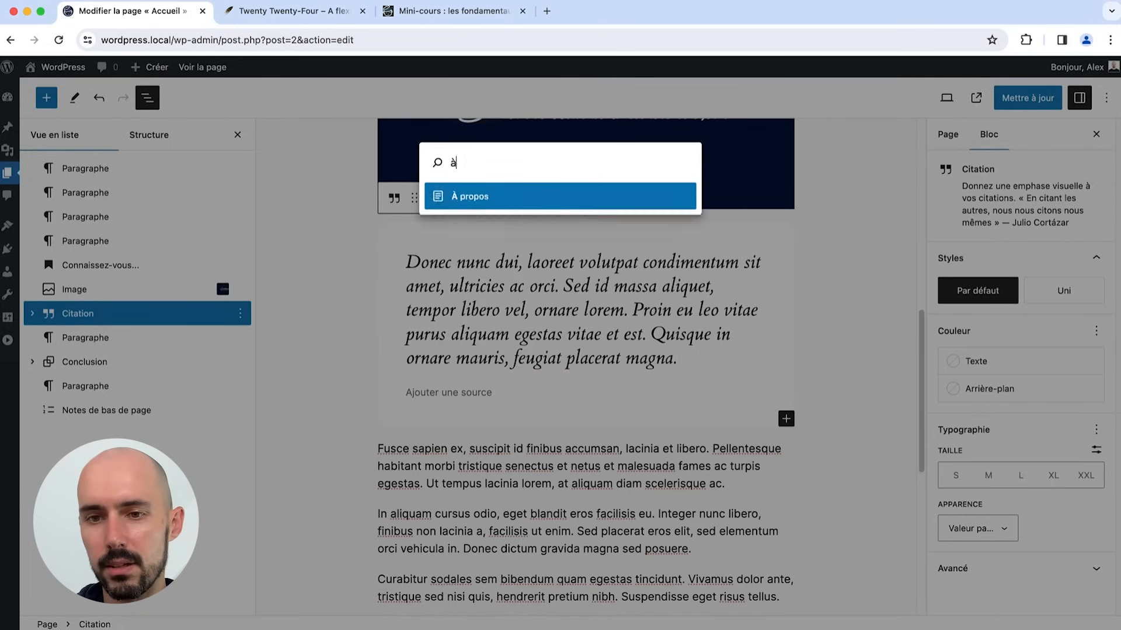
pyautogui.write(' p')
pyautogui.click(508, 207)
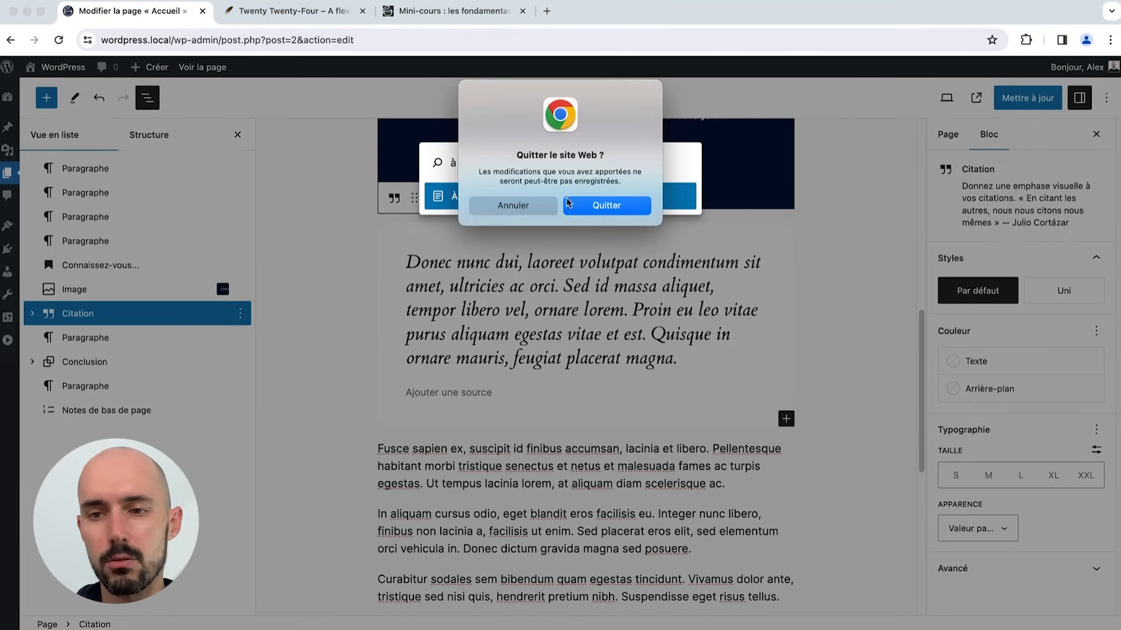
pyautogui.click(532, 205)
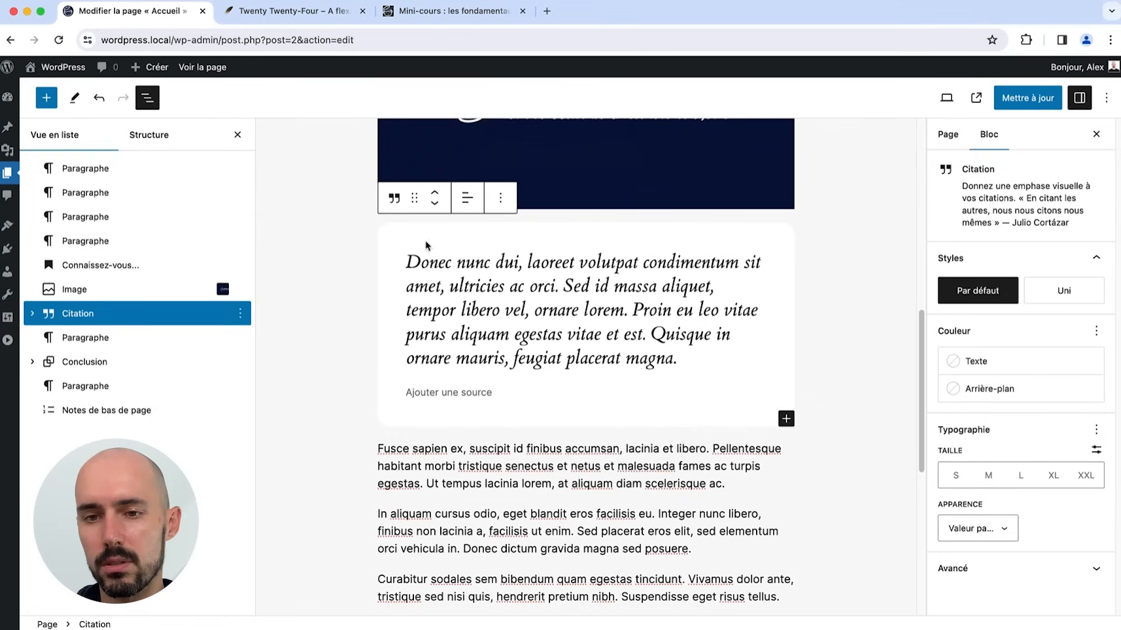
# Step: Update the Accueil page and open the À propos page from the command search
pyautogui.click(1019, 99)
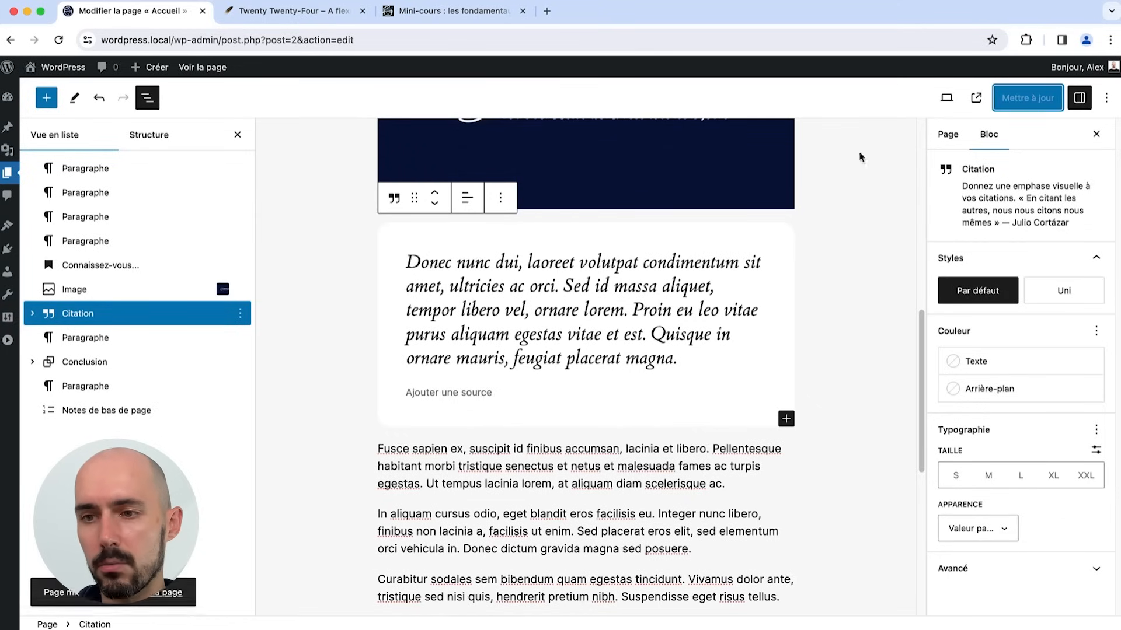
pyautogui.press('super+k')
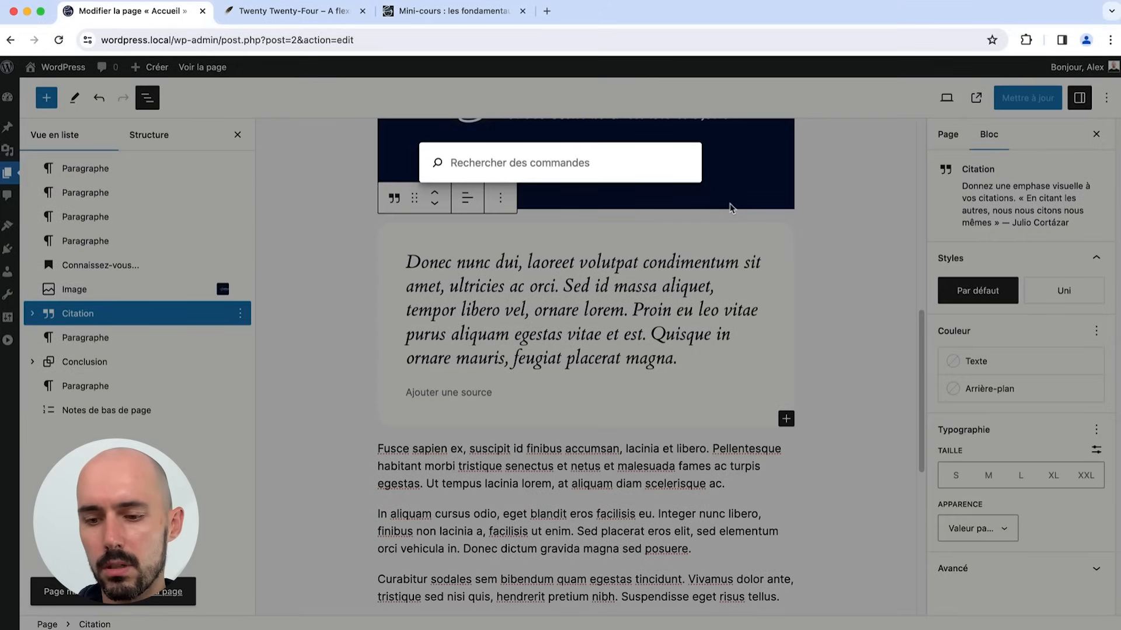
pyautogui.write('à pr')
pyautogui.press('Return')
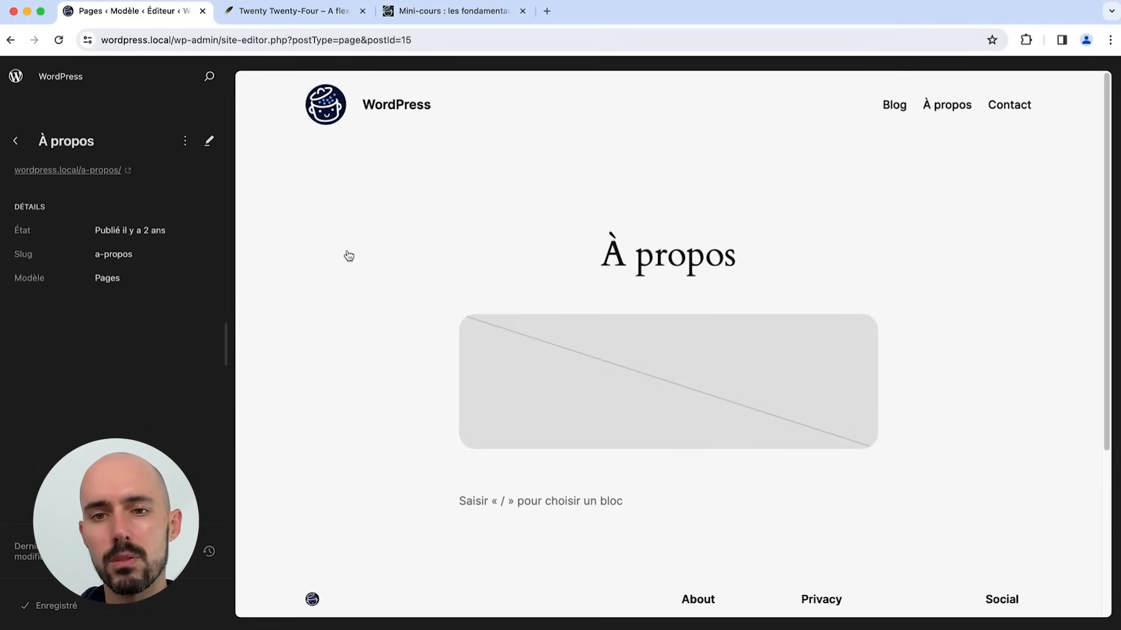
# Step: Return to editing the Accueil page and leave no block selected
pyautogui.hscroll(-5, 64, 104)
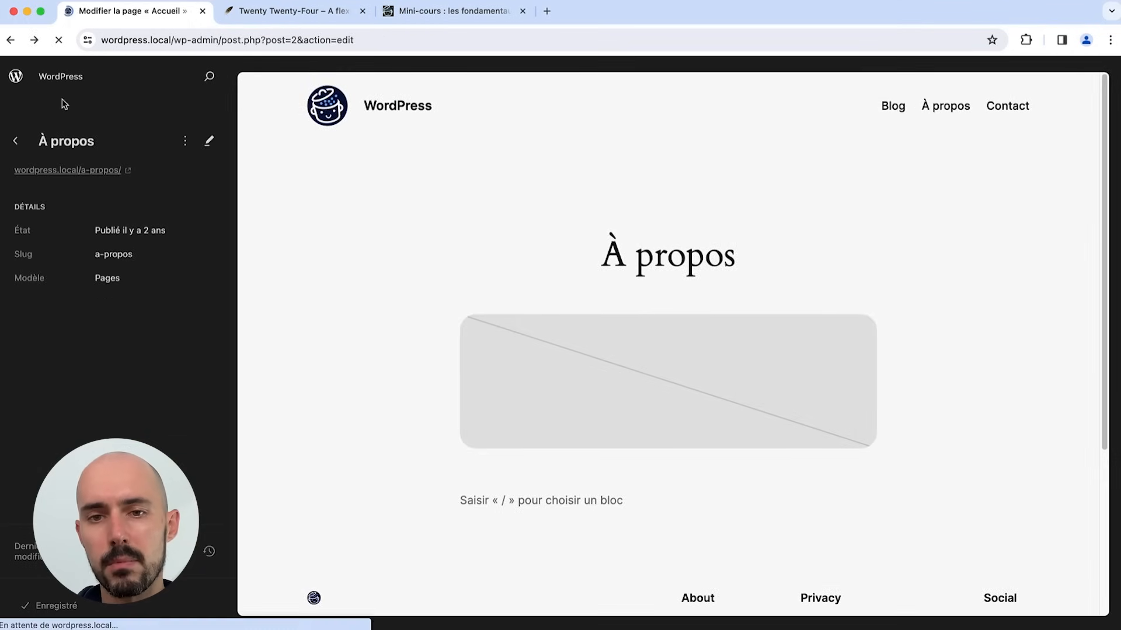
pyautogui.click(312, 299)
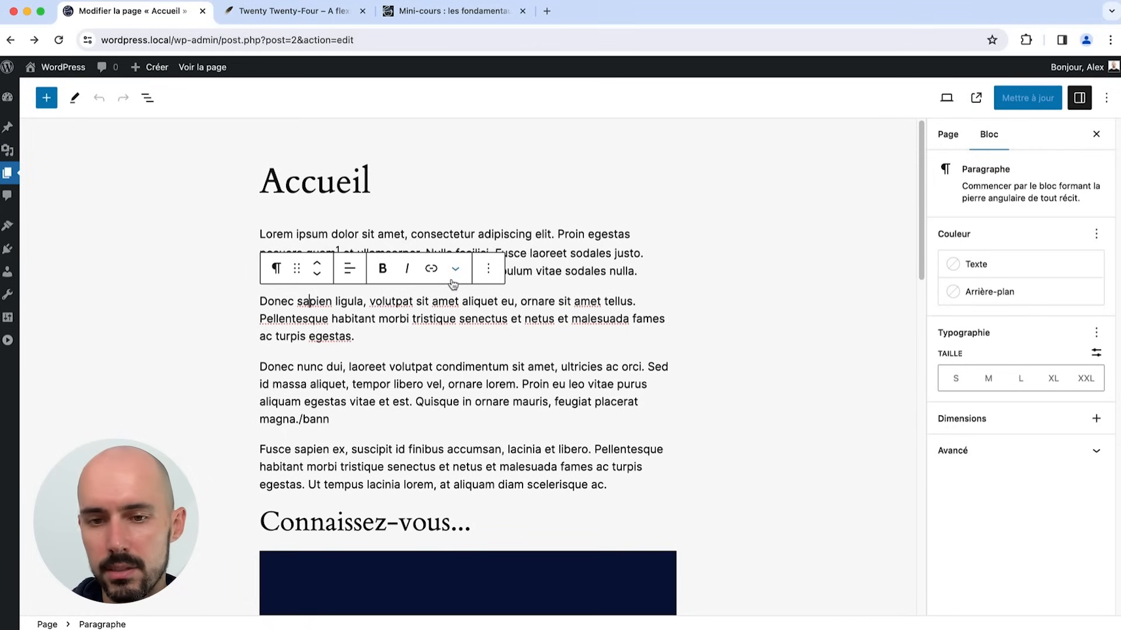
pyautogui.click(542, 289)
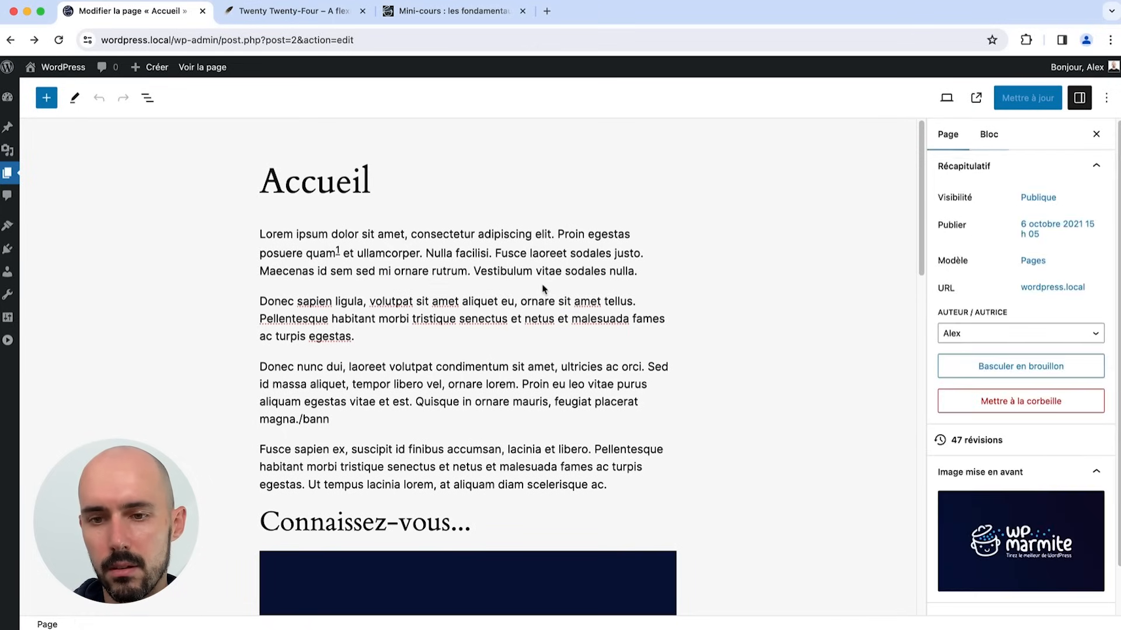
# Step: Hide the block breadcrumb (fil d'Ariane des blocs) from the command search
pyautogui.press('super+k')
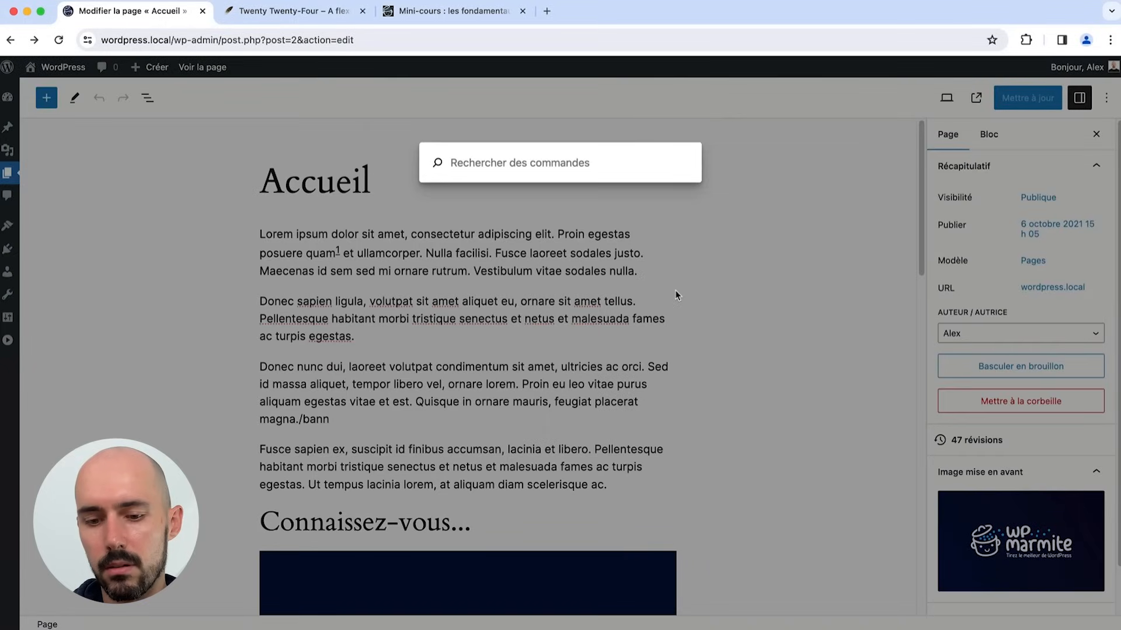
pyautogui.write('fil')
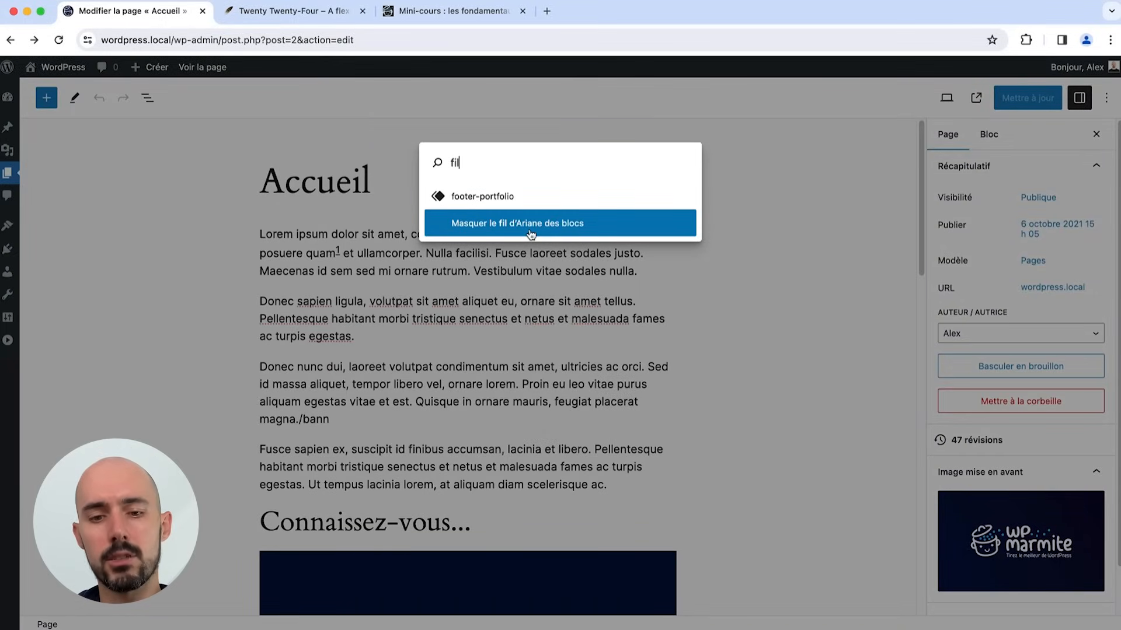
pyautogui.click(530, 234)
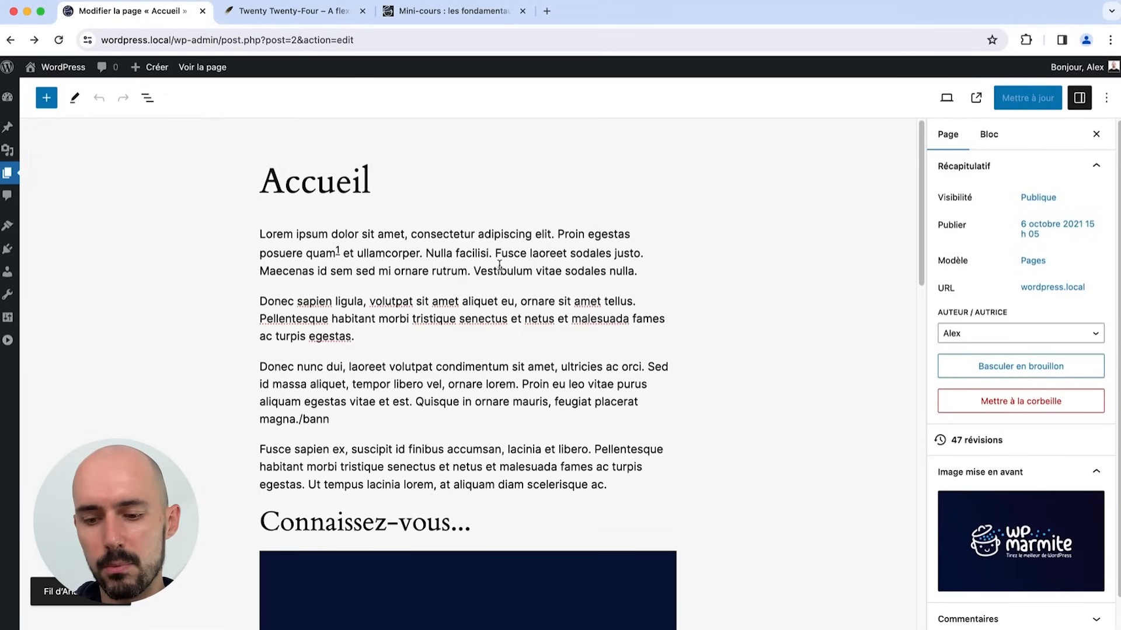
# Step: Turn on distraction-free mode (mode sans distraction) for the editor from the command search
pyautogui.press('super+k')
pyautogui.write('mode')
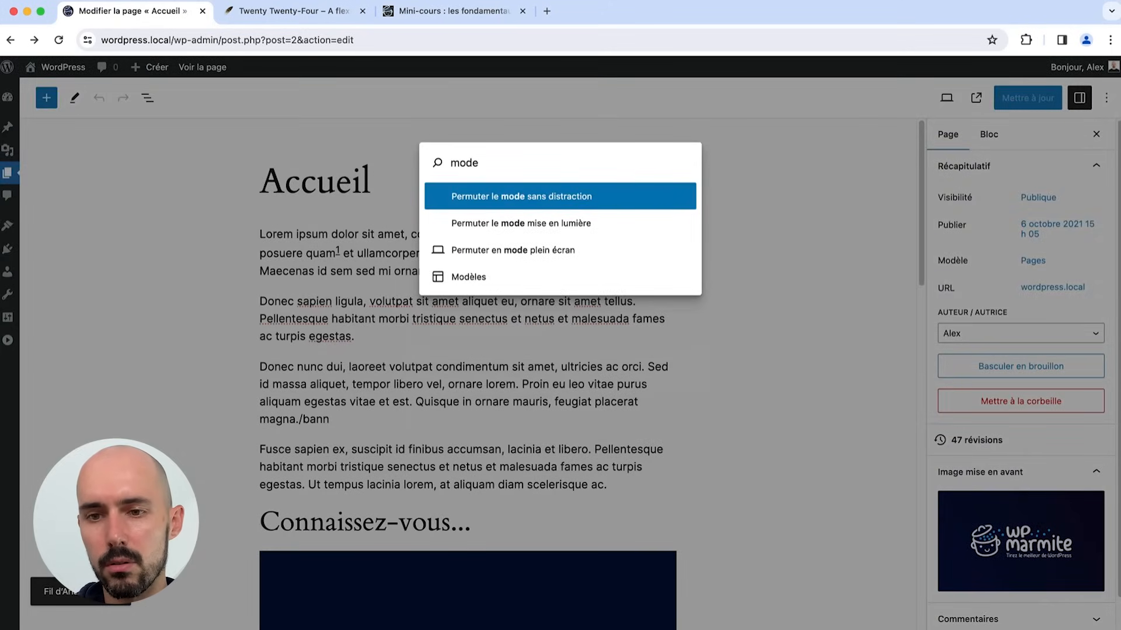
pyautogui.press('Return')
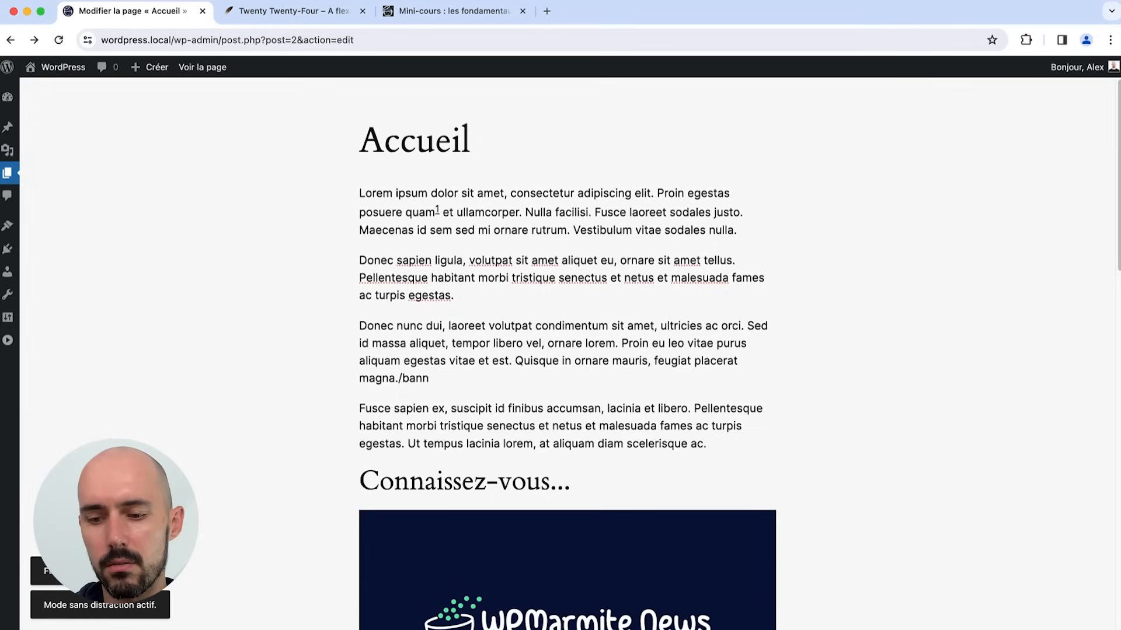
# Step: Turn on spotlight mode (mode mise en lumière) for the editor from the command search
pyautogui.press('super+k')
pyautogui.write('mode')
pyautogui.press('Return')
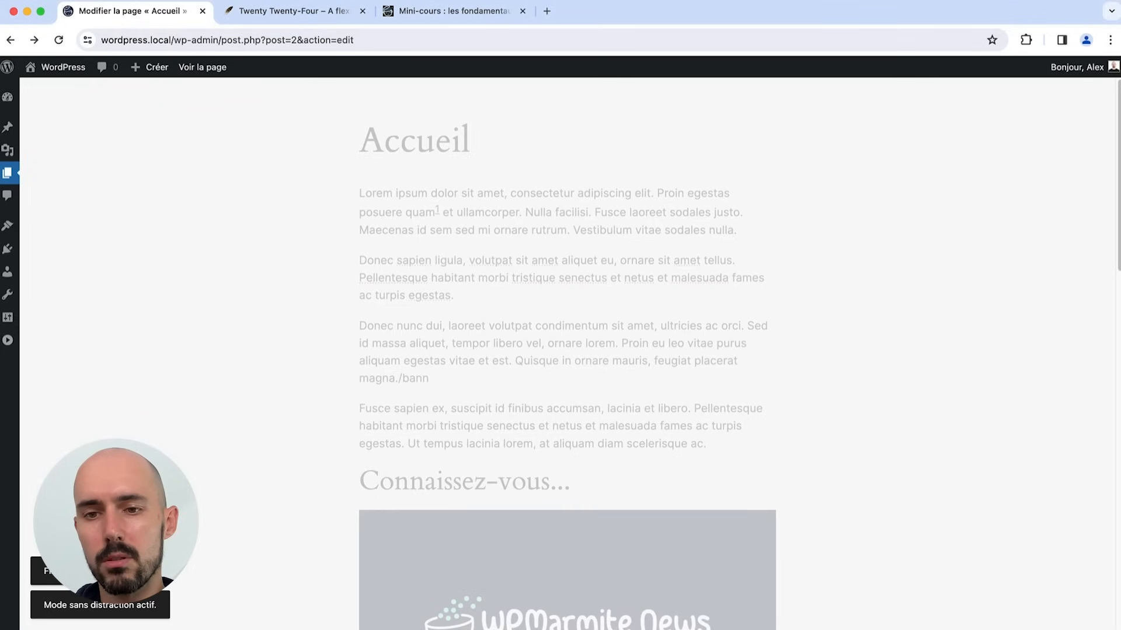
# Step: Turn off distraction-free mode (mode sans distraction) from the command search
pyautogui.press('super+k')
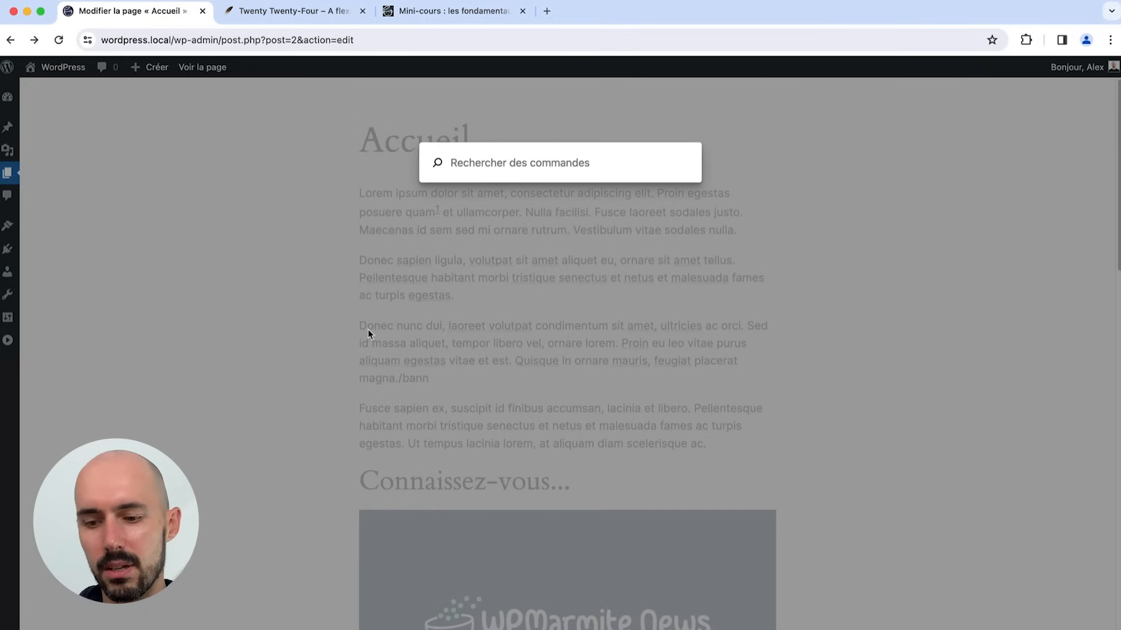
pyautogui.write('mod')
pyautogui.press('Return')
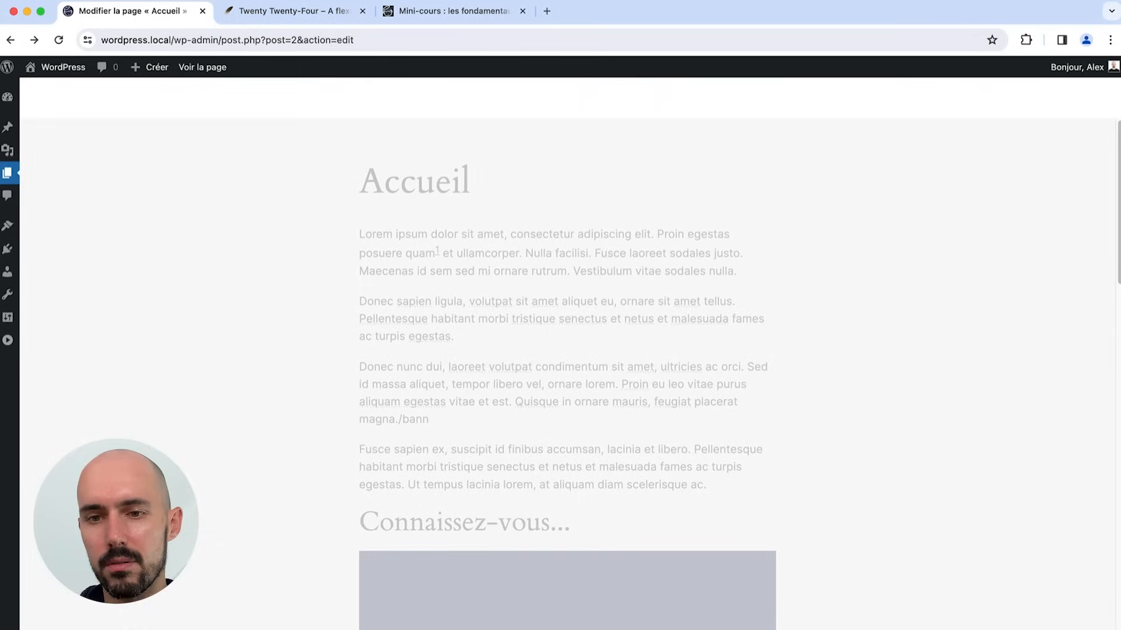
# Step: Turn off spotlight mode (mode mise en lumière) from the command search
pyautogui.press('super+k')
pyautogui.write('mod')
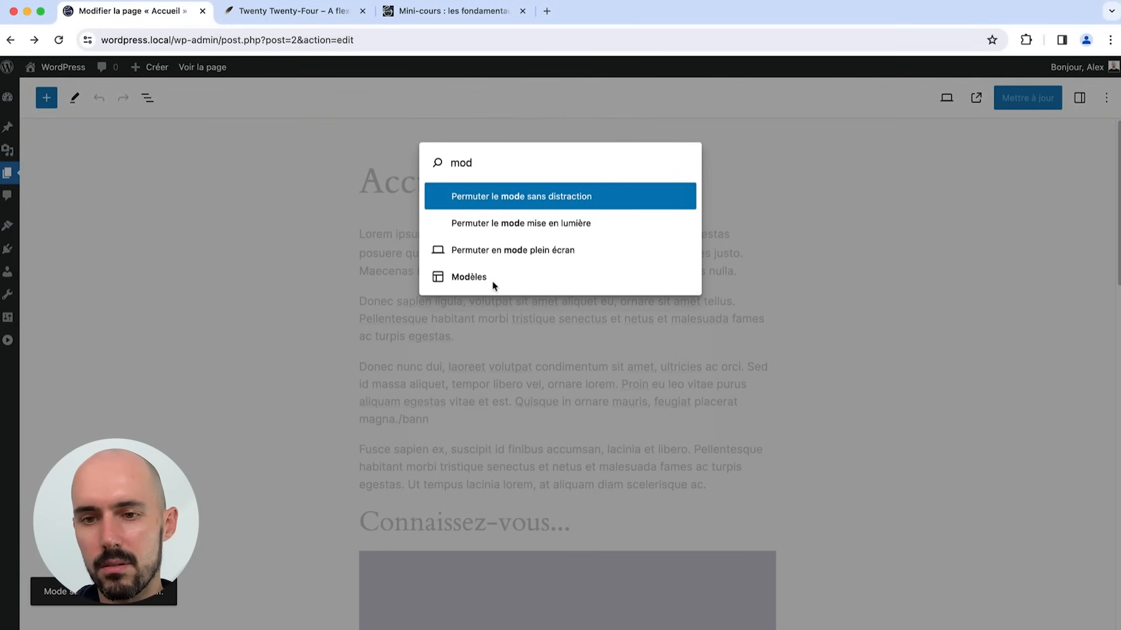
pyautogui.click(508, 231)
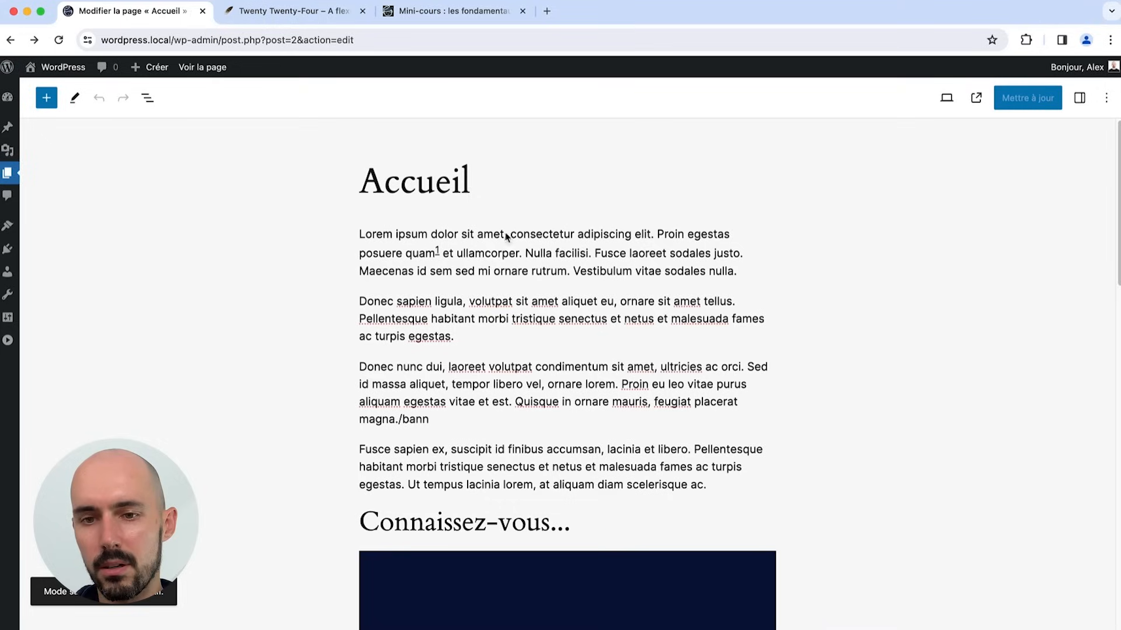
pyautogui.scroll(-4, 399, 314)
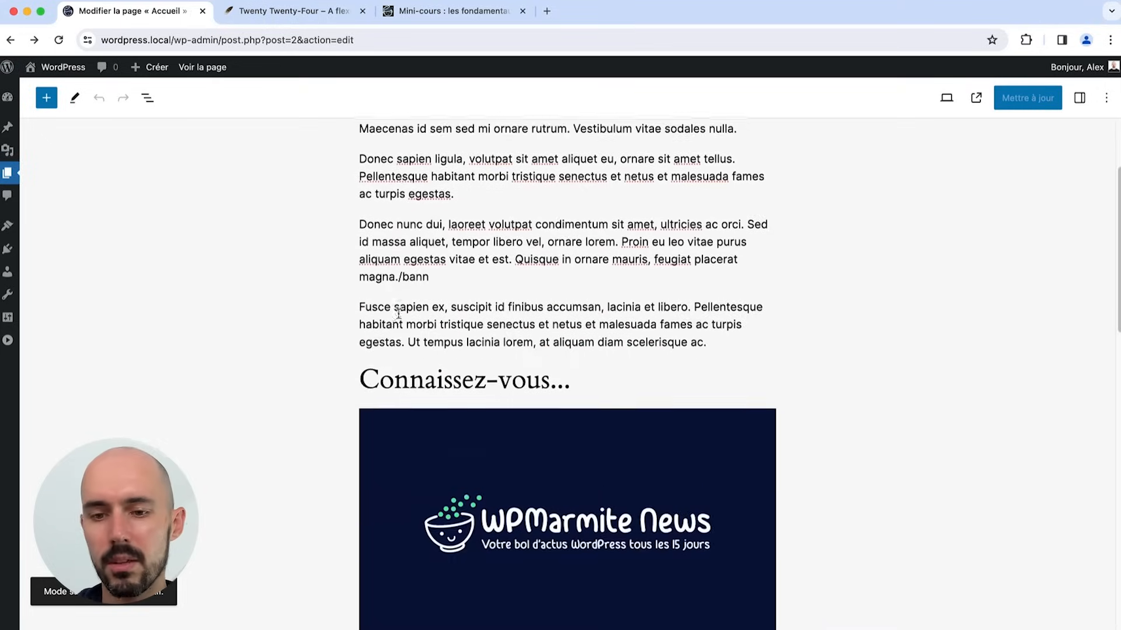
pyautogui.scroll(4, 398, 314)
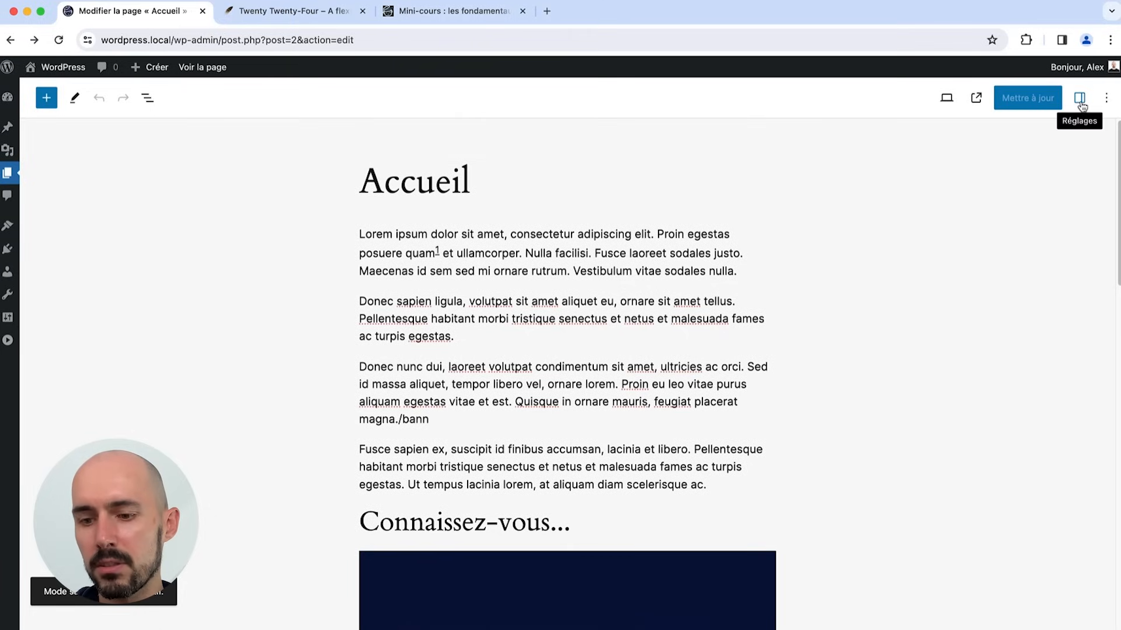
# Step: Show the settings sidebar (colonne latérale des réglages) from the command search
pyautogui.press('super+k')
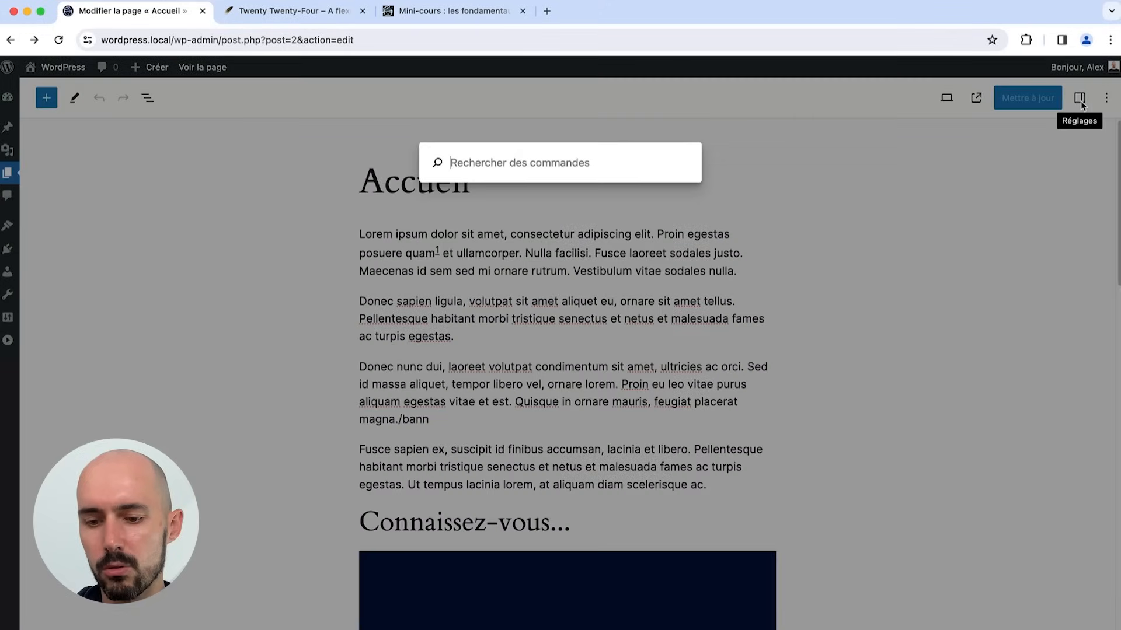
pyautogui.write('per')
pyautogui.press('Return')
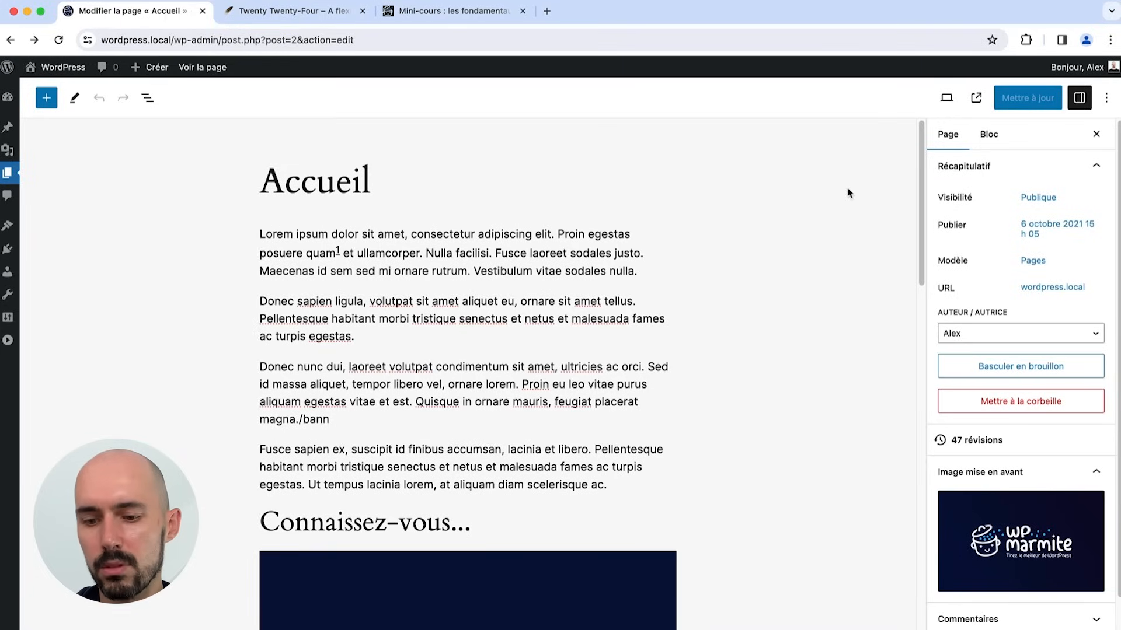
# Step: Display the block list view (vue en liste) from the command search and close it again
pyautogui.press('super+k')
pyautogui.write('per')
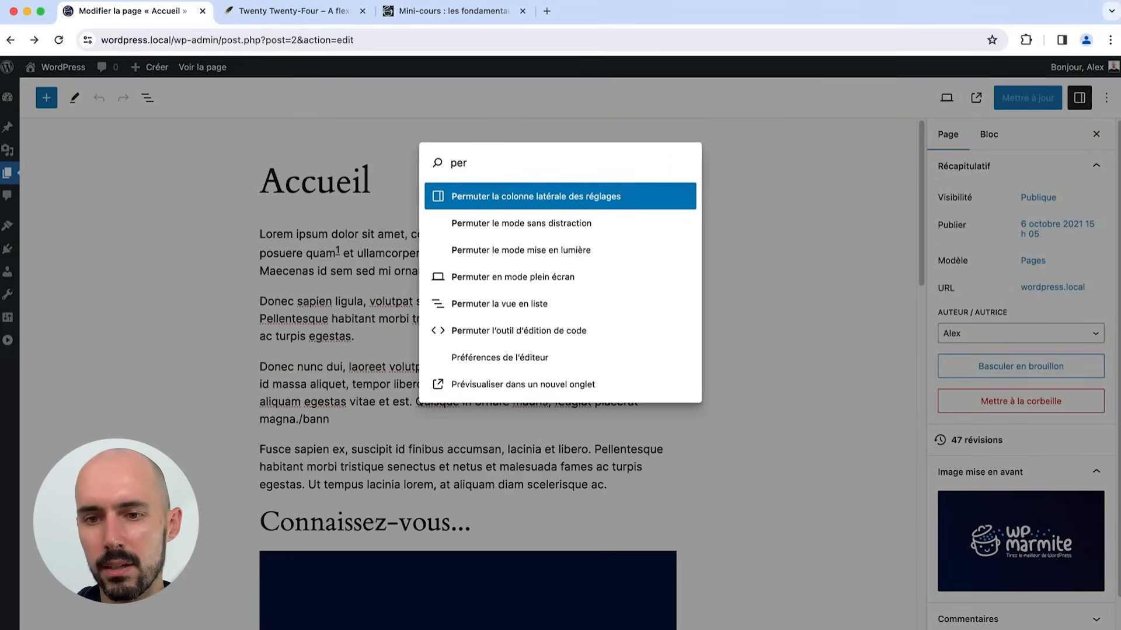
pyautogui.click(601, 303)
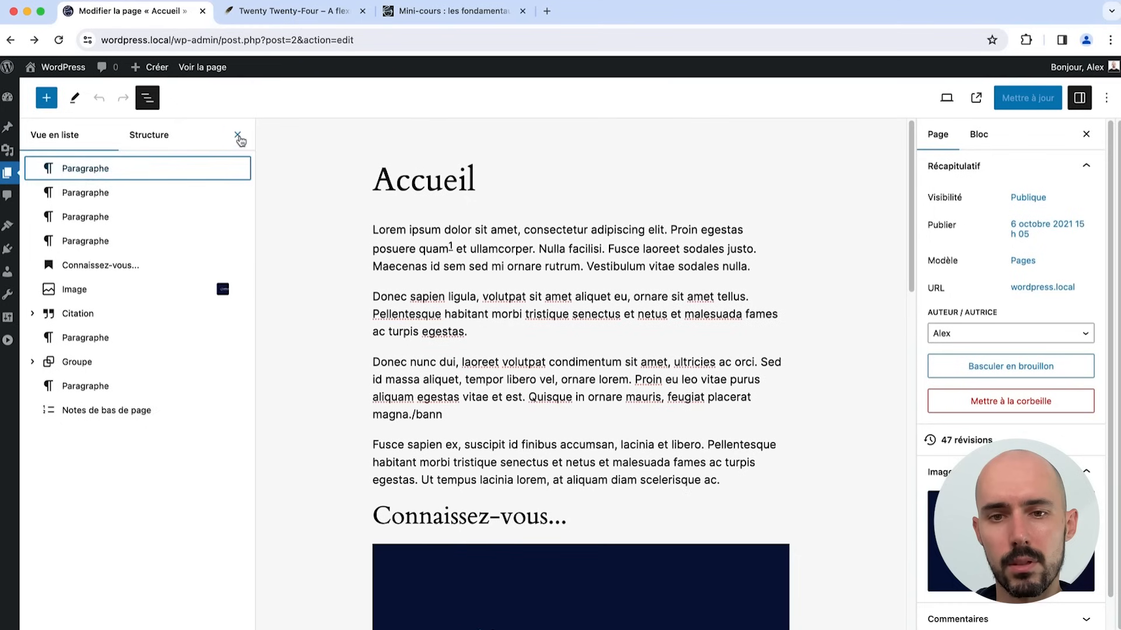
pyautogui.click(240, 139)
# Step: Open the full explorer of all compositions from the block inserter
pyautogui.click(46, 97)
pyautogui.click(146, 186)
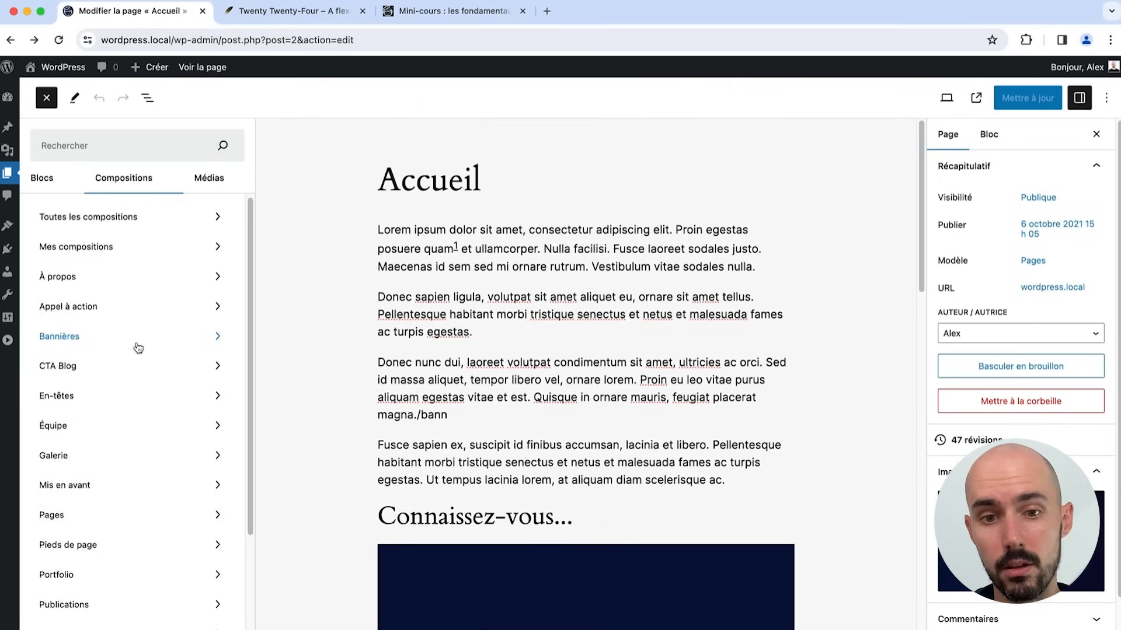
pyautogui.scroll(-5, 138, 346)
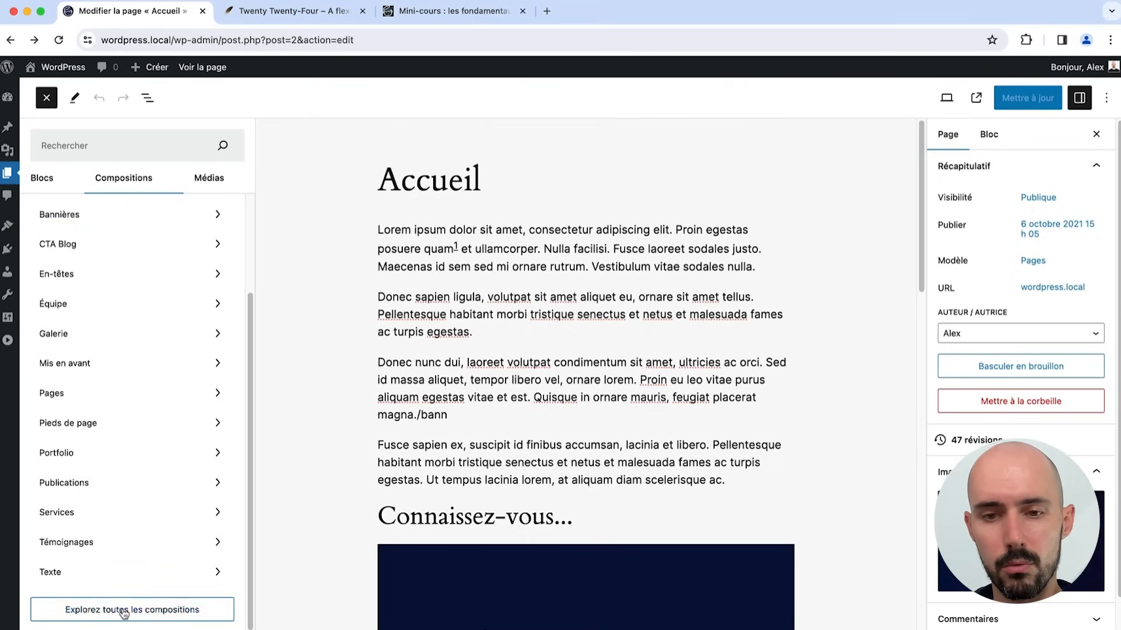
pyautogui.click(124, 612)
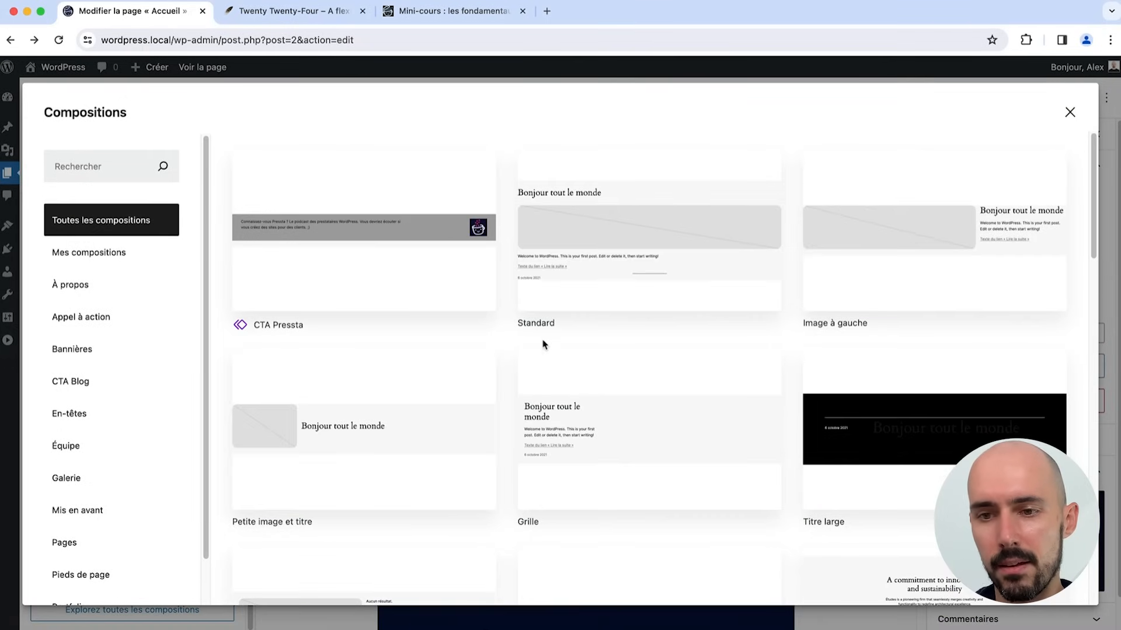
# Step: Look through the À propos compositions and insert the CTA Pressta composition from the CTA Blog category into the page
pyautogui.click(125, 279)
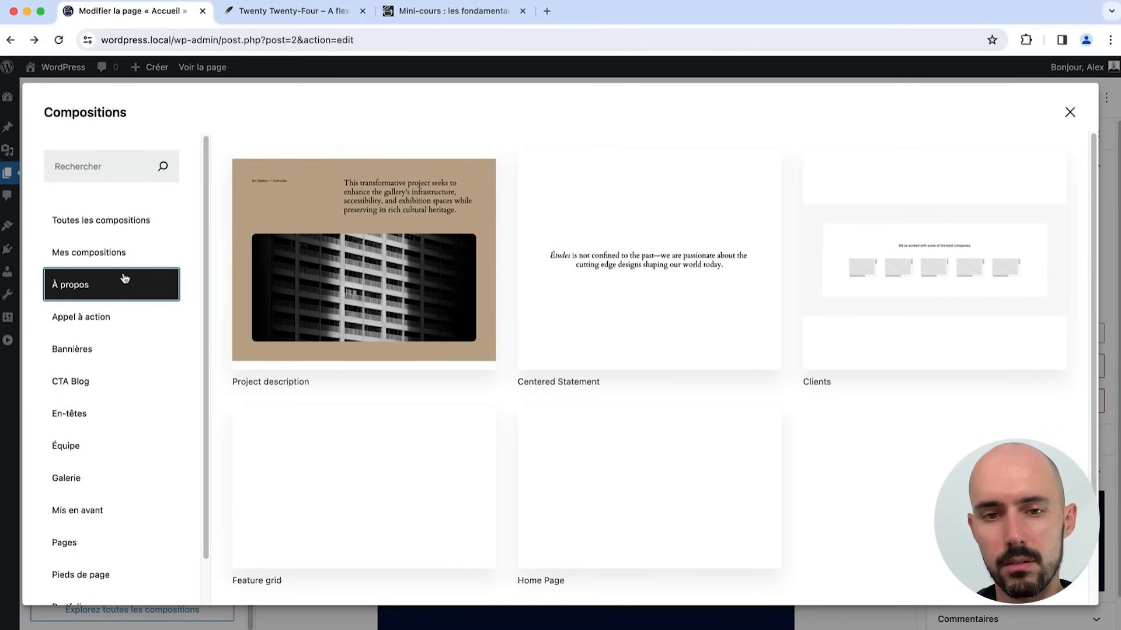
pyautogui.scroll(-5, 395, 309)
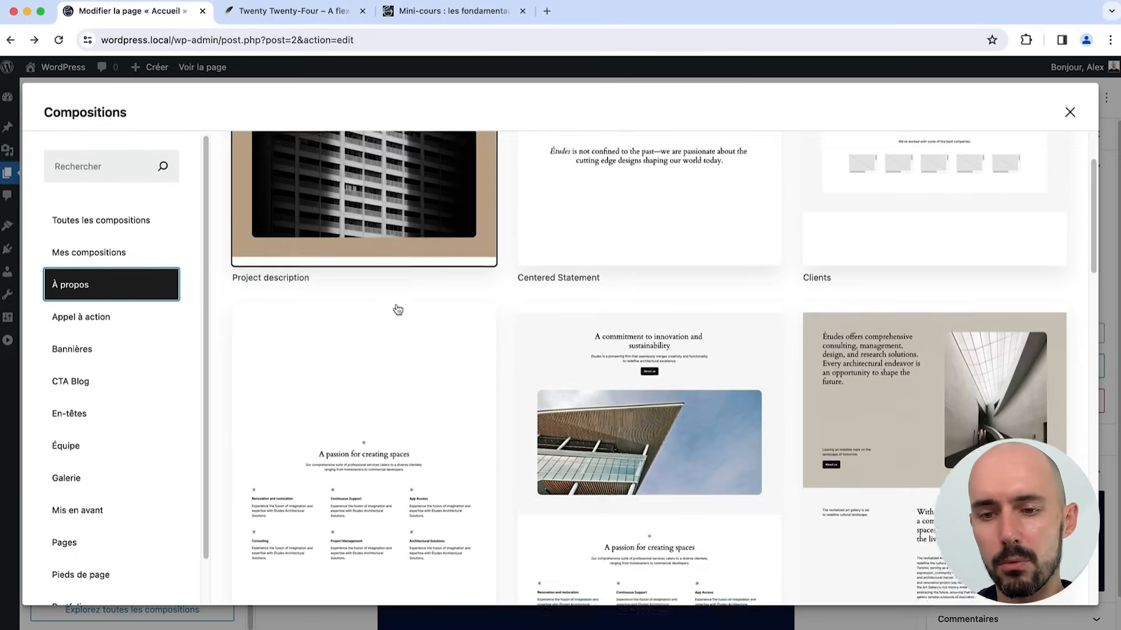
pyautogui.click(101, 415)
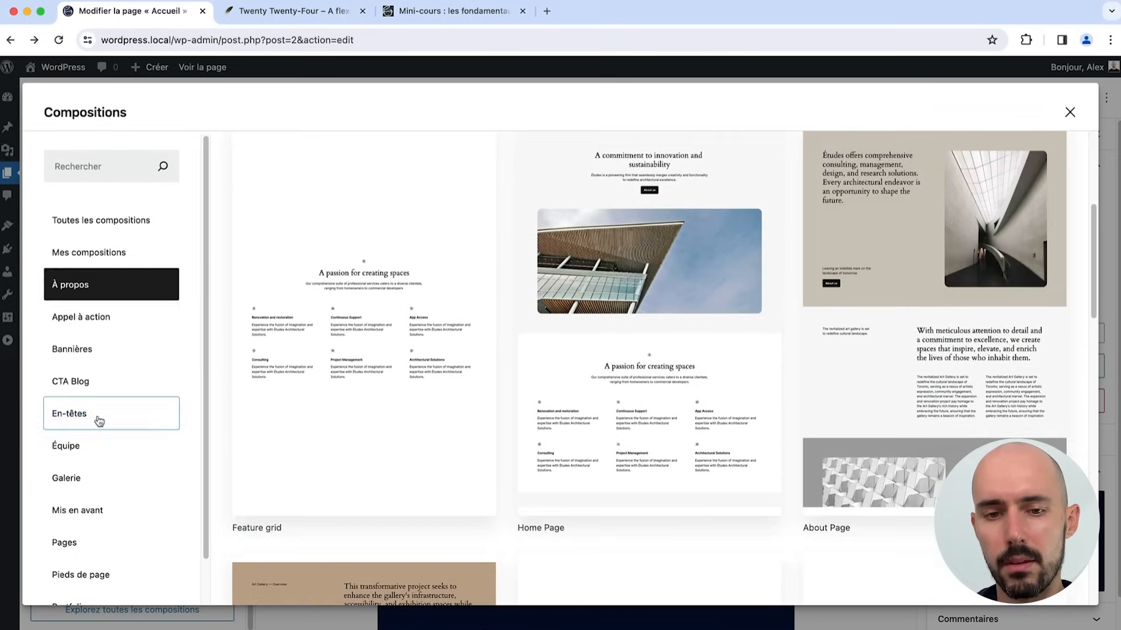
pyautogui.click(88, 391)
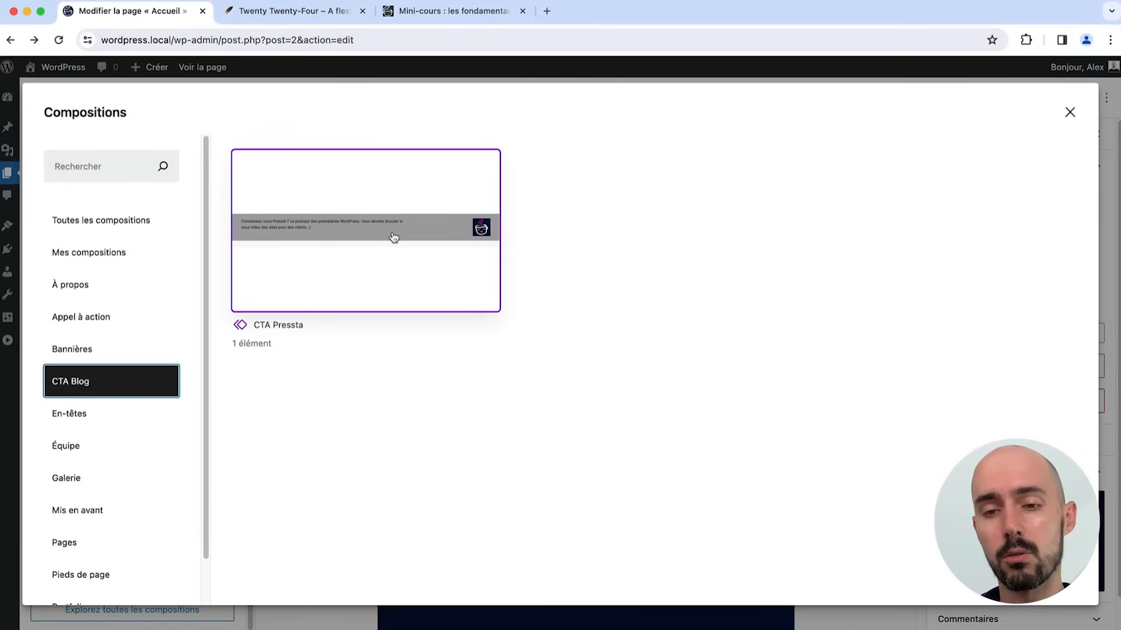
pyautogui.click(437, 237)
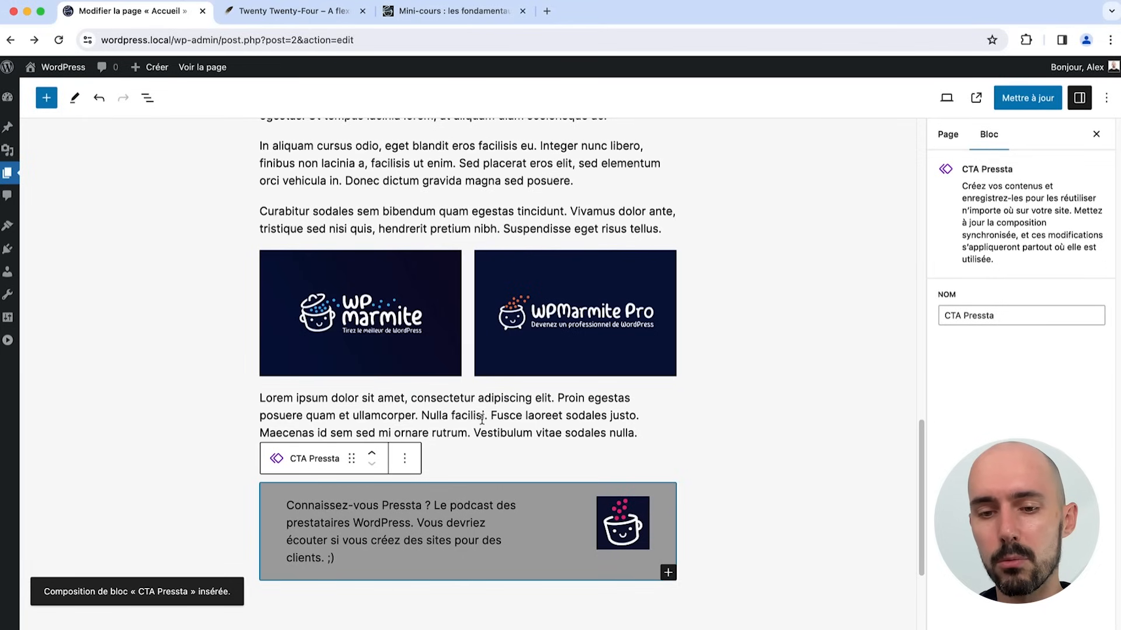
pyautogui.scroll(-3, 482, 418)
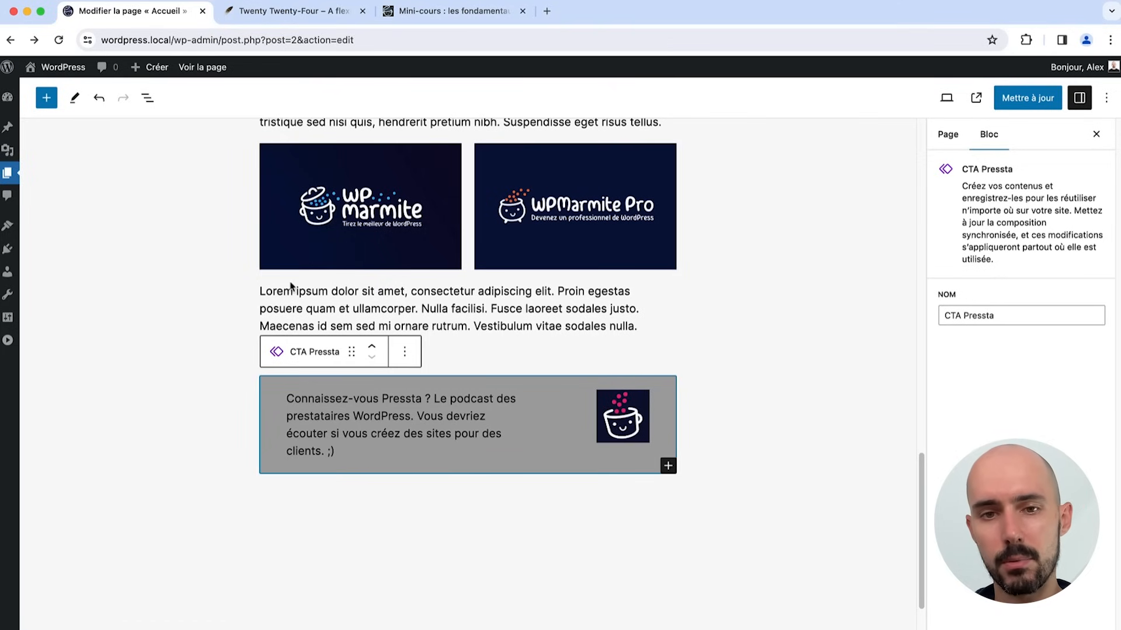
# Step: Reopen the block inserter's composition categories and list the previews under Toutes les compositions
pyautogui.click(46, 97)
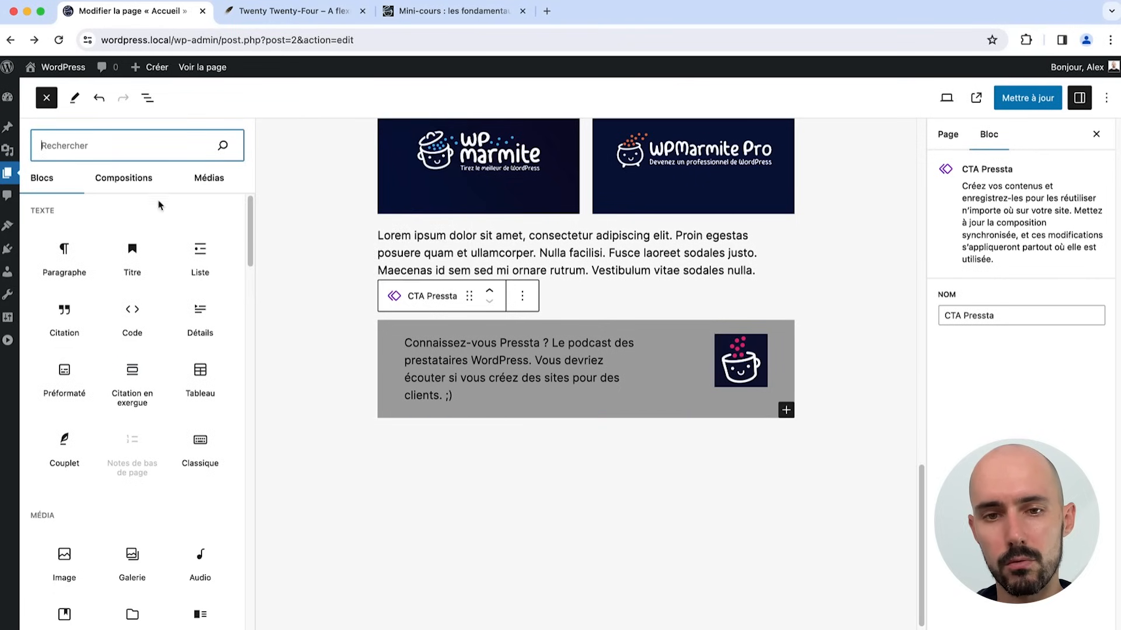
pyautogui.click(137, 185)
pyautogui.scroll(-3, 124, 431)
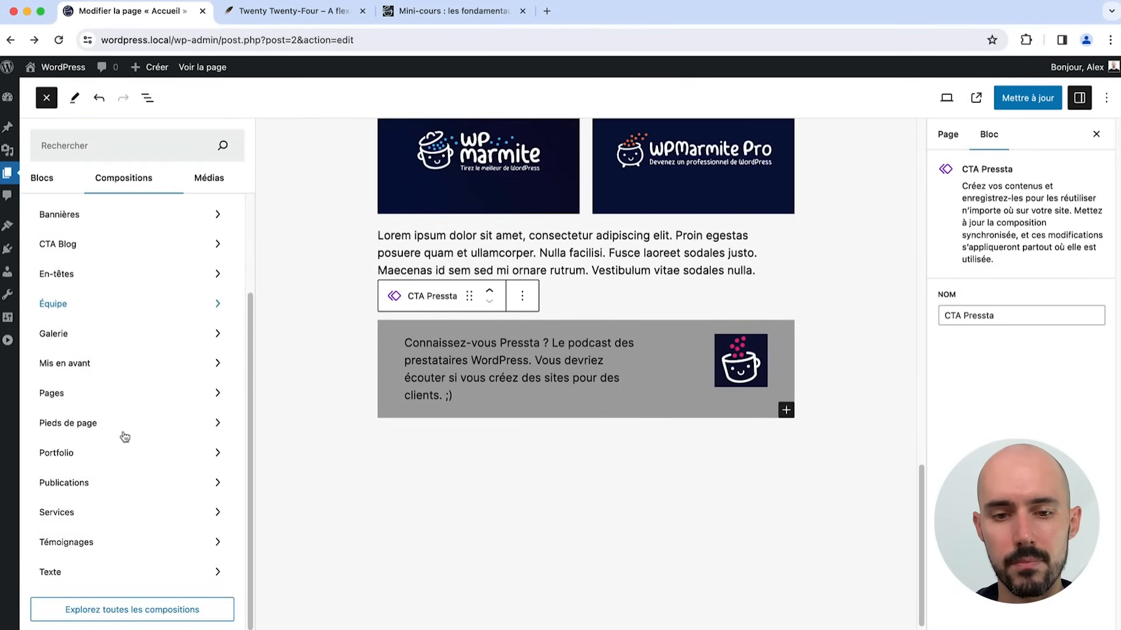
pyautogui.scroll(1, 125, 437)
pyautogui.scroll(-1, 124, 437)
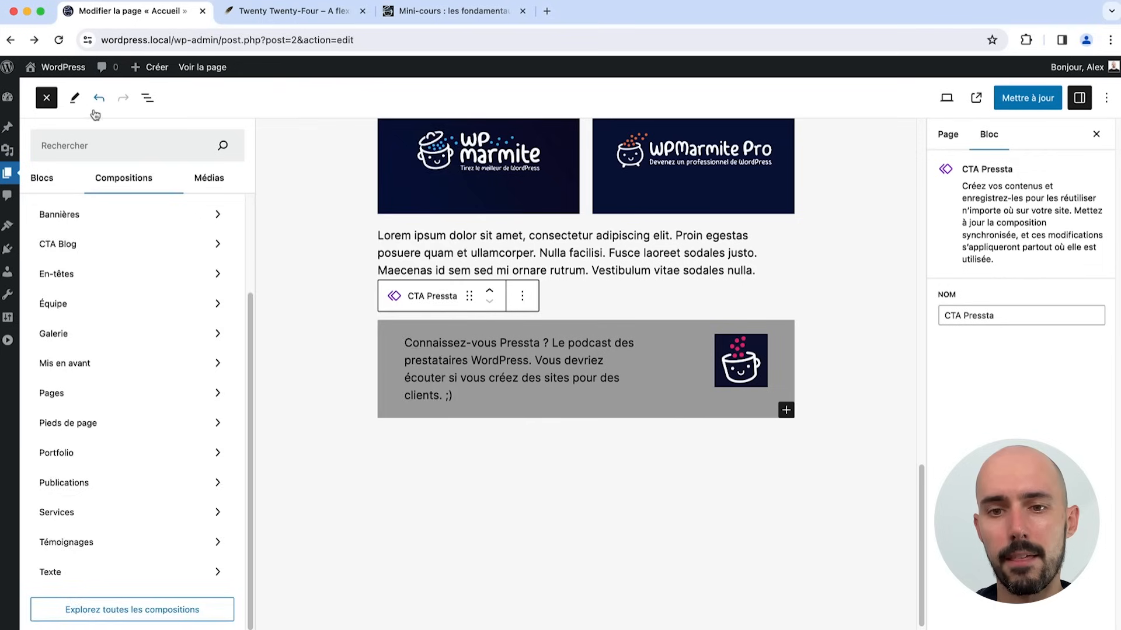
pyautogui.scroll(3, 146, 218)
pyautogui.click(146, 217)
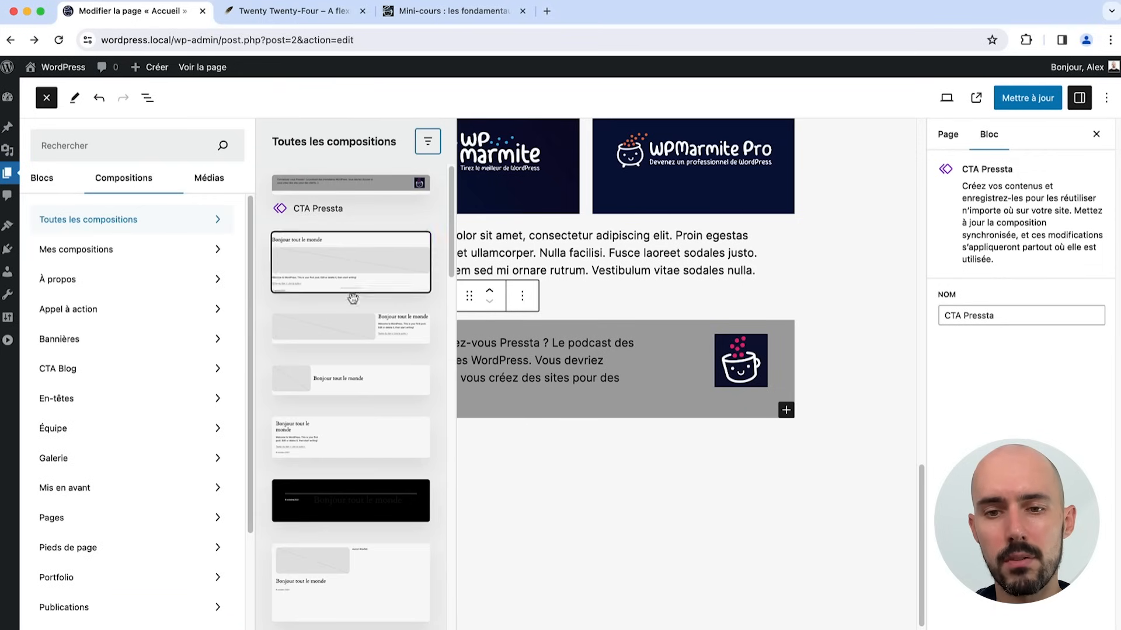
# Step: Filter the listed compositions by type, first Synchronisée and then Non synchronisée
pyautogui.click(431, 141)
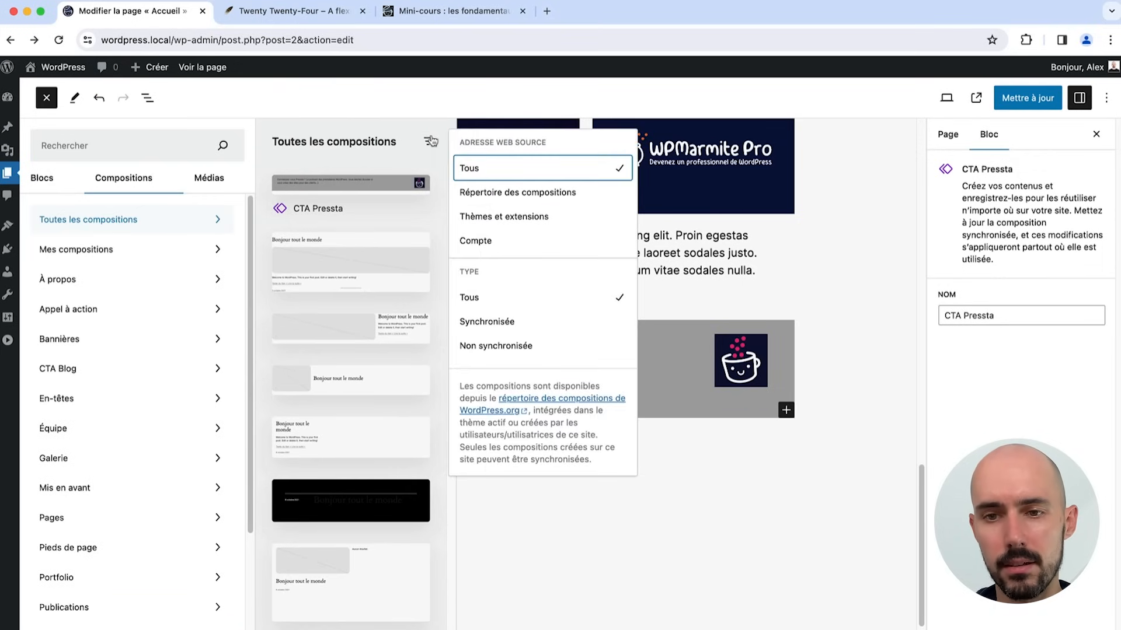
pyautogui.click(501, 332)
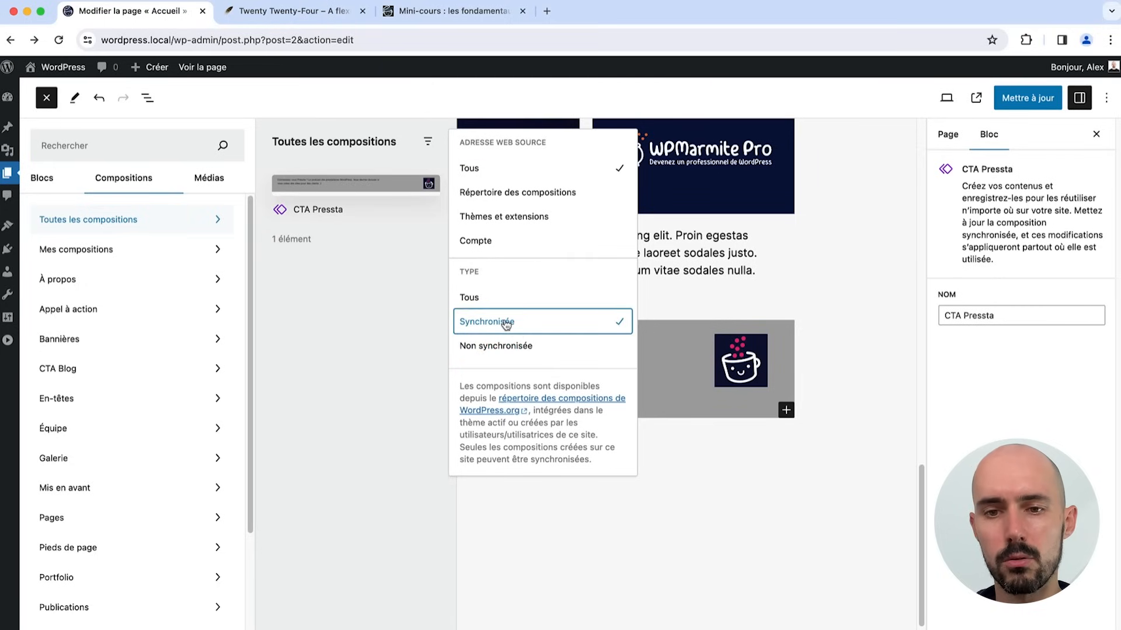
pyautogui.click(512, 349)
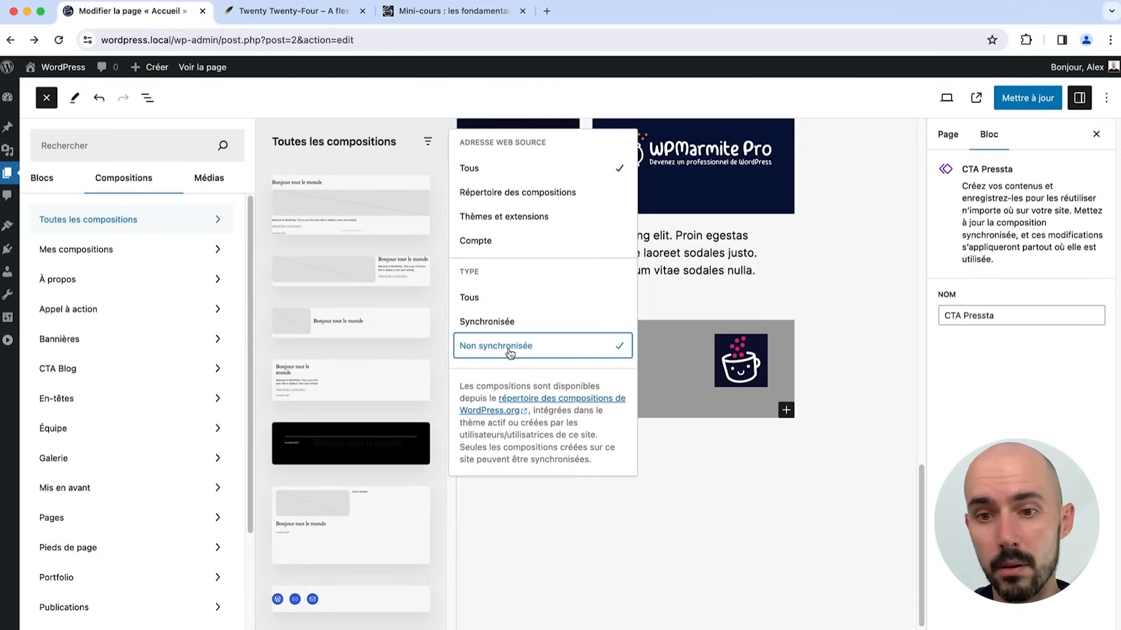
# Step: Filter the compositions by source through Répertoire des compositions, Thèmes et extensions and Compte, and reset the source to Tous
pyautogui.click(537, 199)
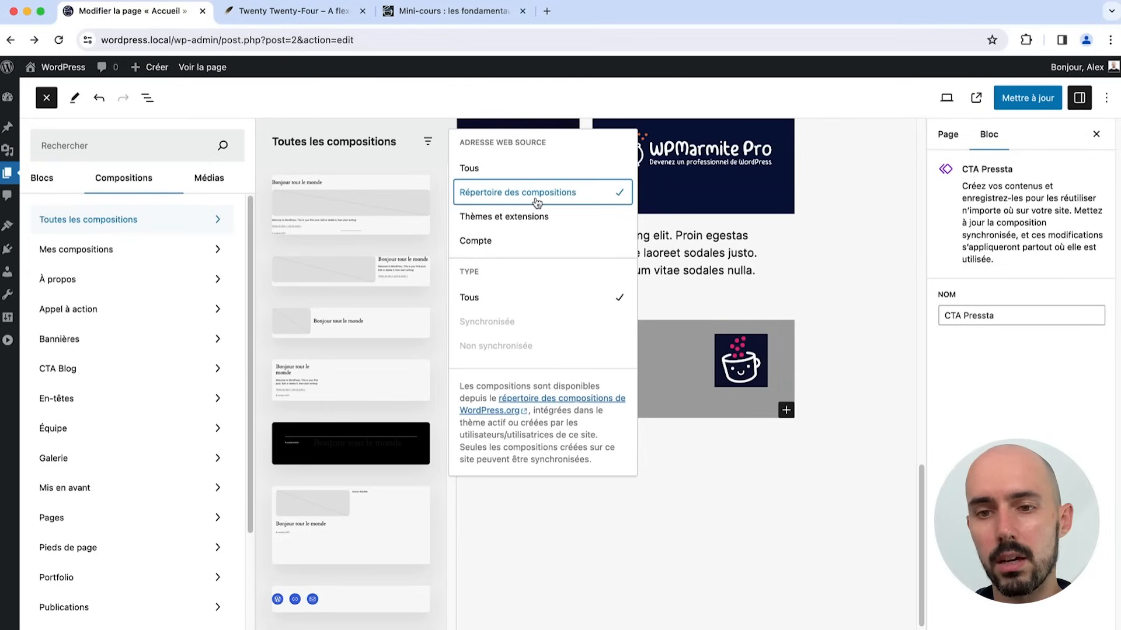
pyautogui.click(511, 224)
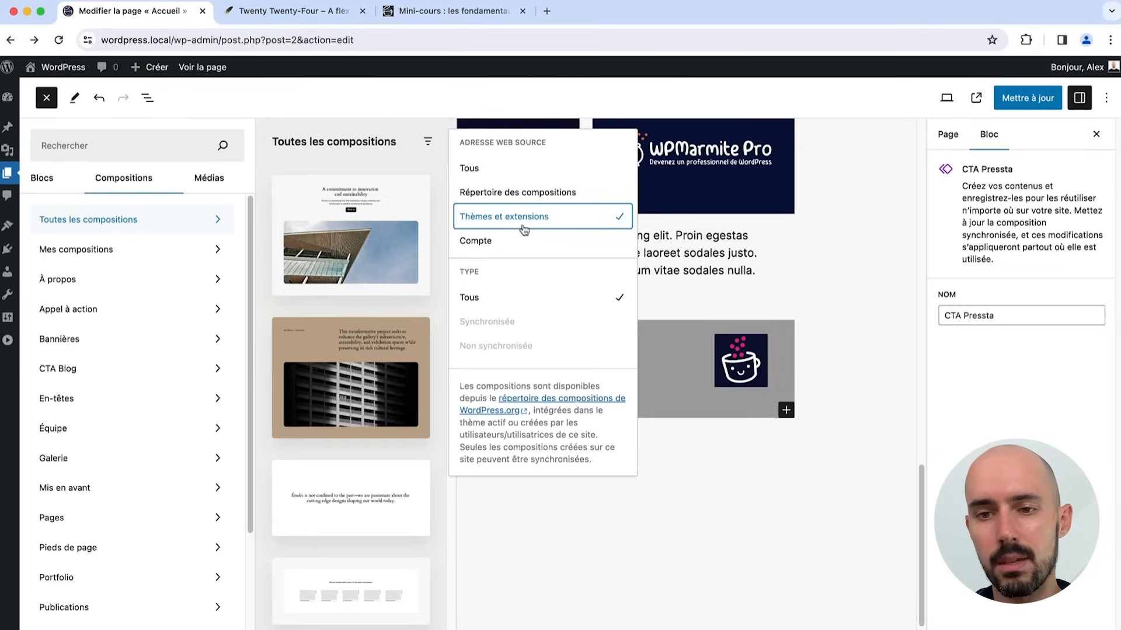
pyautogui.click(508, 241)
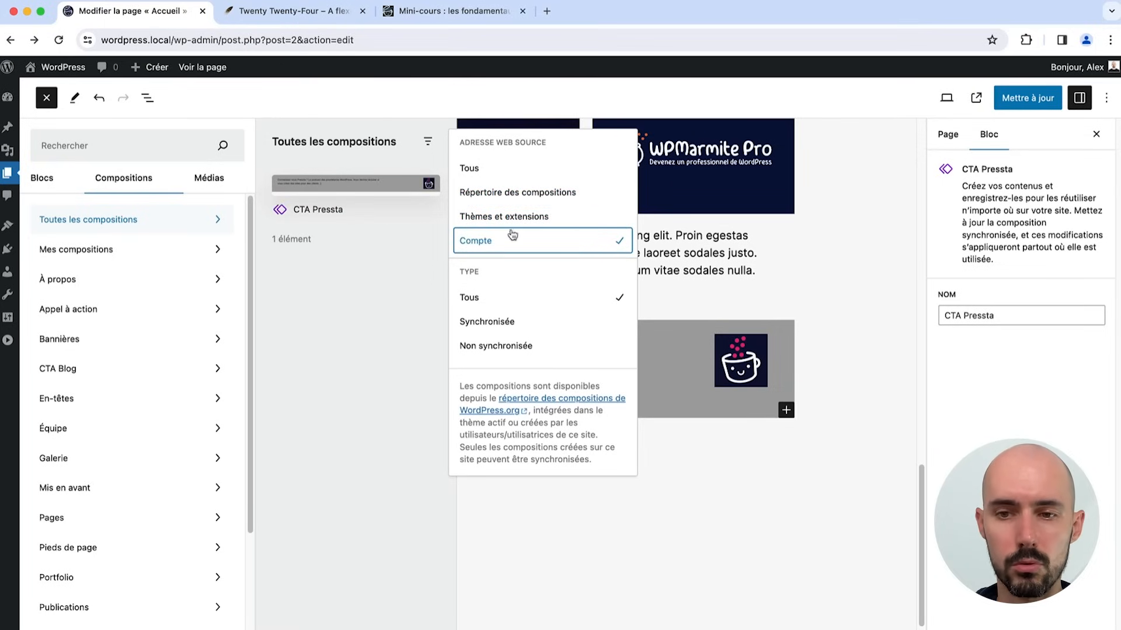
pyautogui.click(525, 190)
pyautogui.click(506, 176)
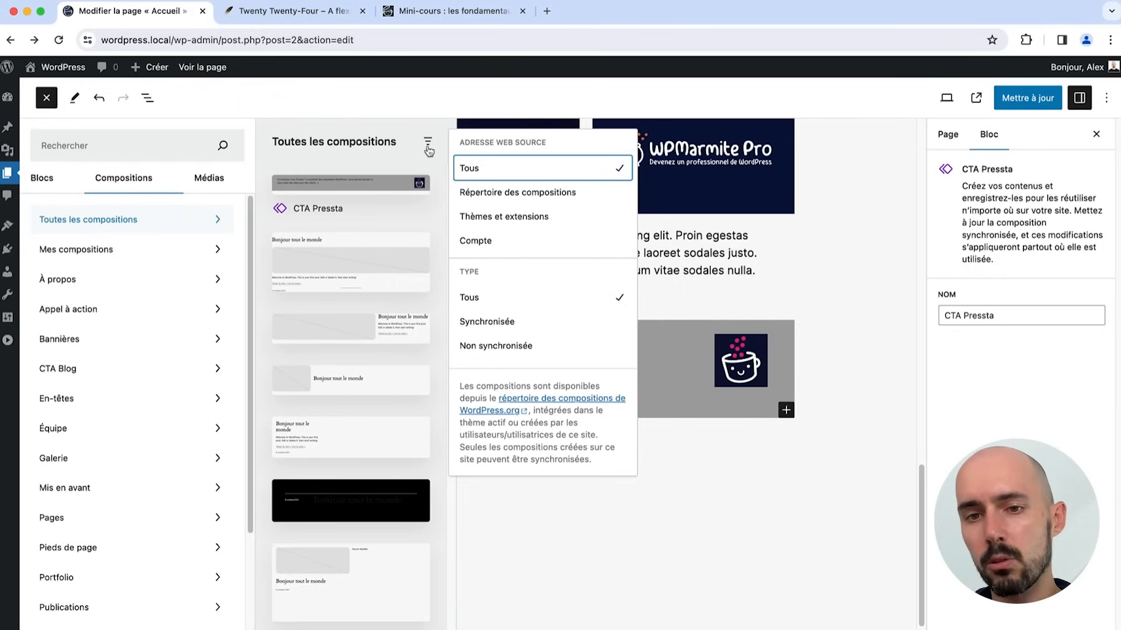
pyautogui.click(410, 140)
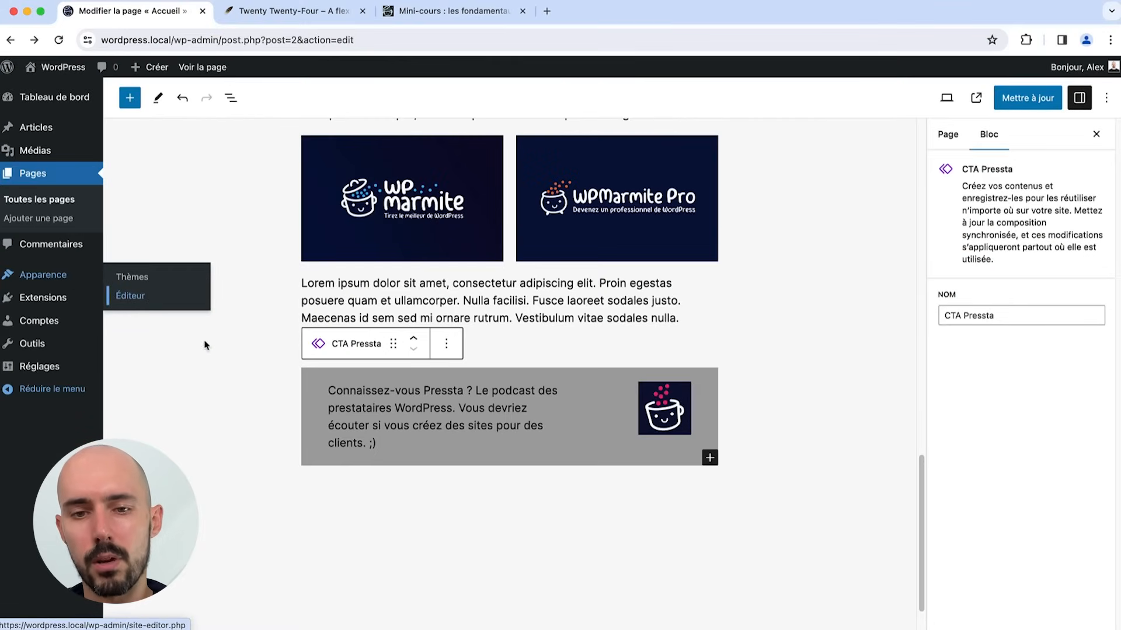
# Step: Leave the page without saving its changes and open the site editor (Éditeur) under Apparence
pyautogui.scroll(2, 216, 438)
pyautogui.moveTo(97, 270)
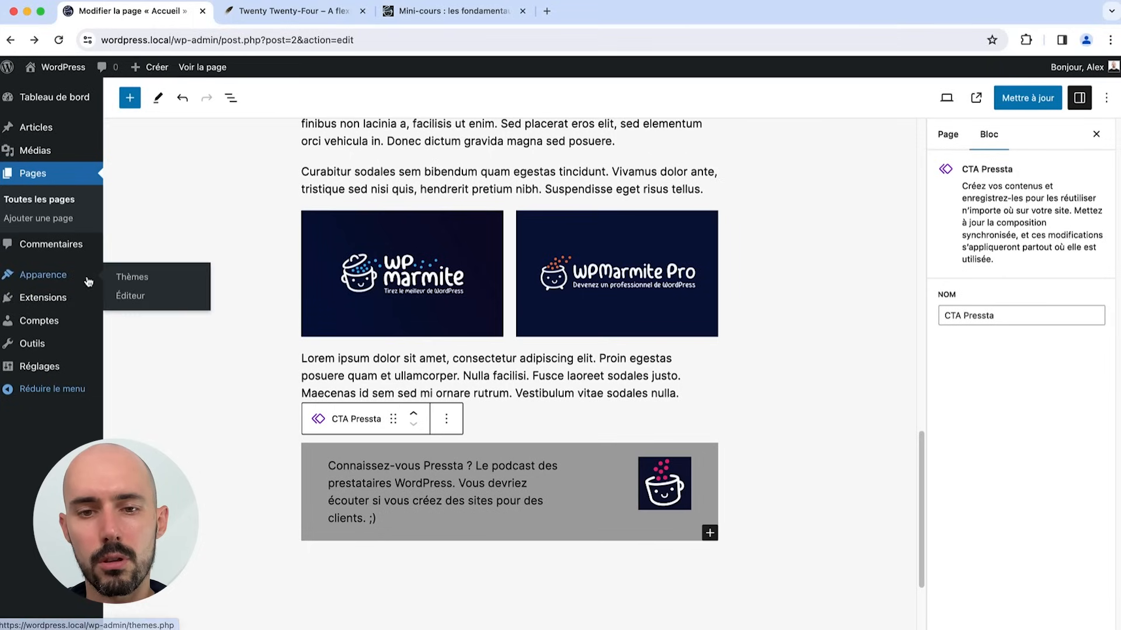
pyautogui.click(122, 295)
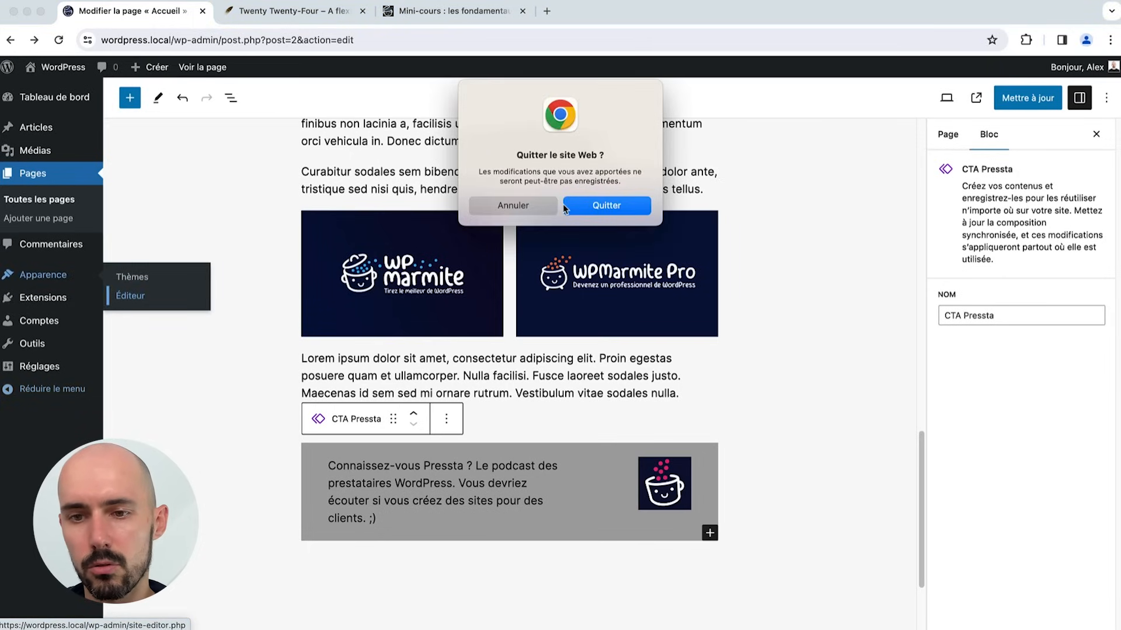
pyautogui.click(579, 209)
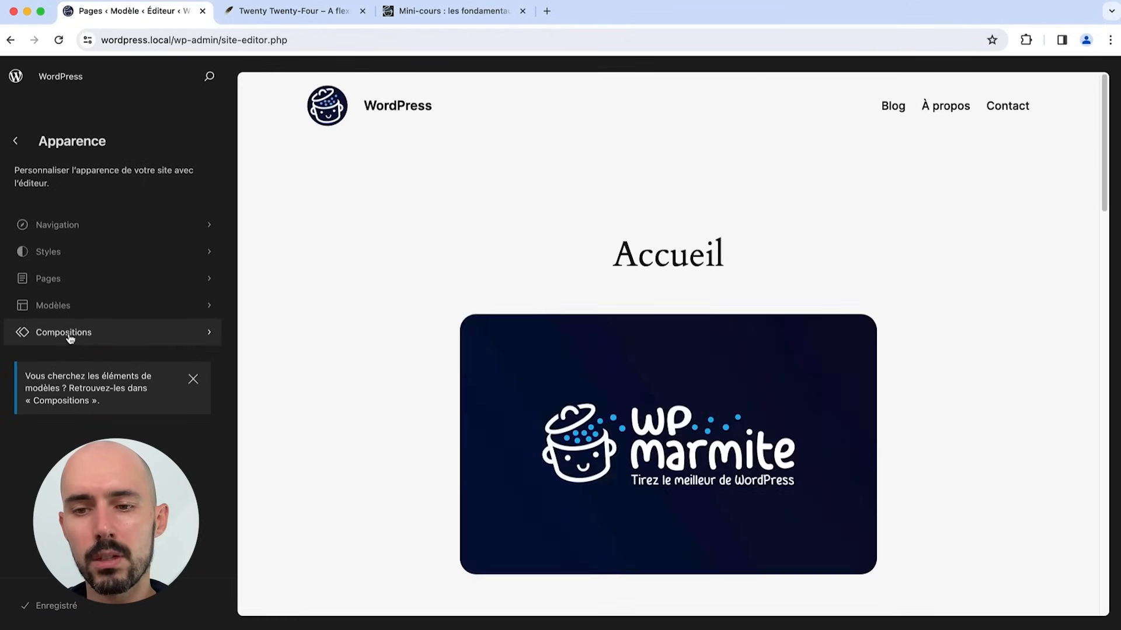
# Step: Open the site editor's Compositions section and browse the previews of all available compositions
pyautogui.click(70, 335)
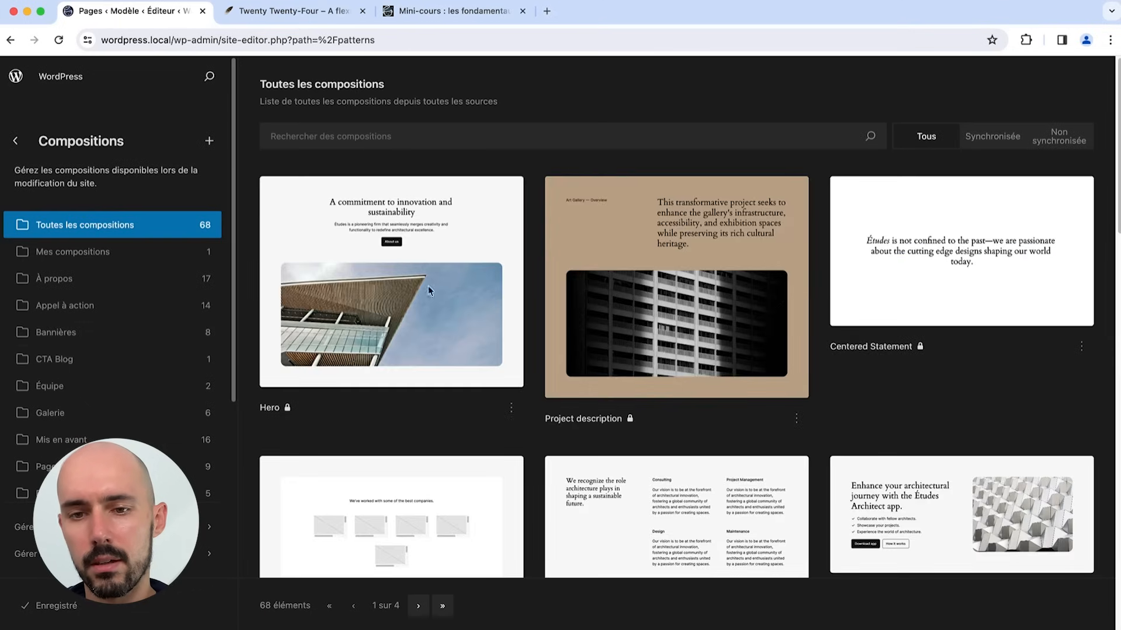
pyautogui.scroll(-12, 465, 247)
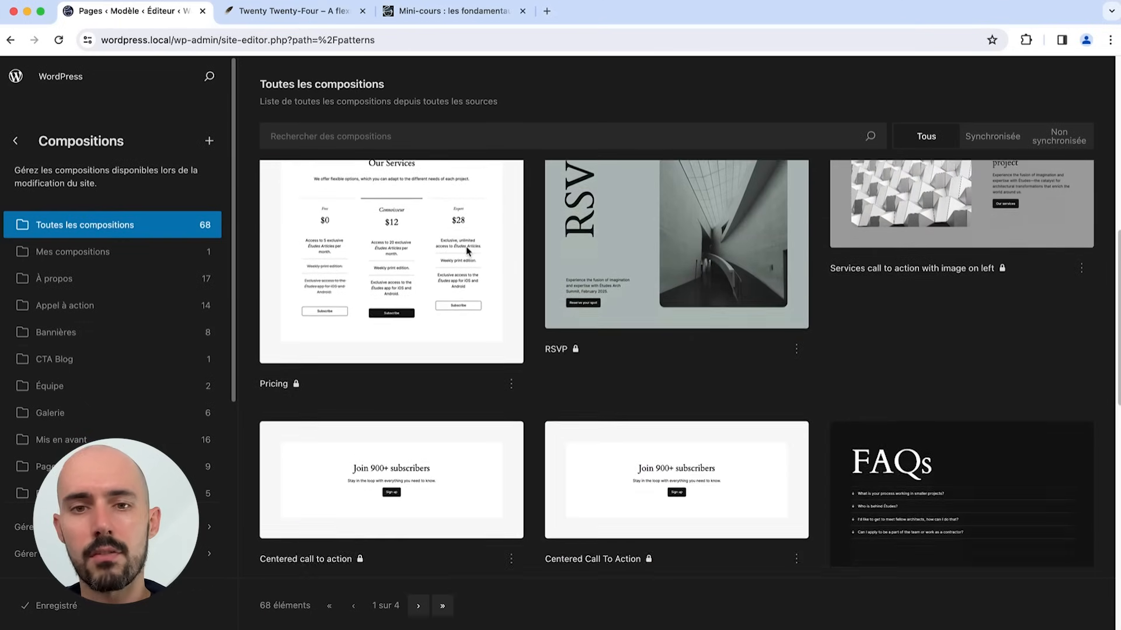
pyautogui.scroll(-4, 466, 251)
pyautogui.scroll(10, 465, 251)
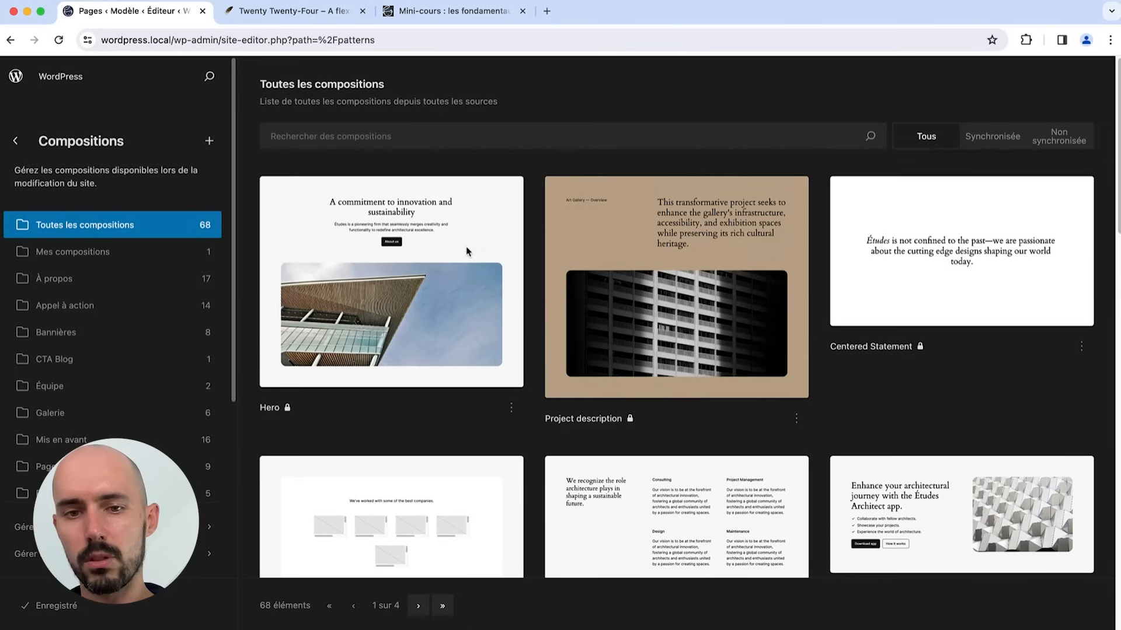
# Step: Start a new composition in the site editor and name it "Mini cours SEO"
pyautogui.click(210, 142)
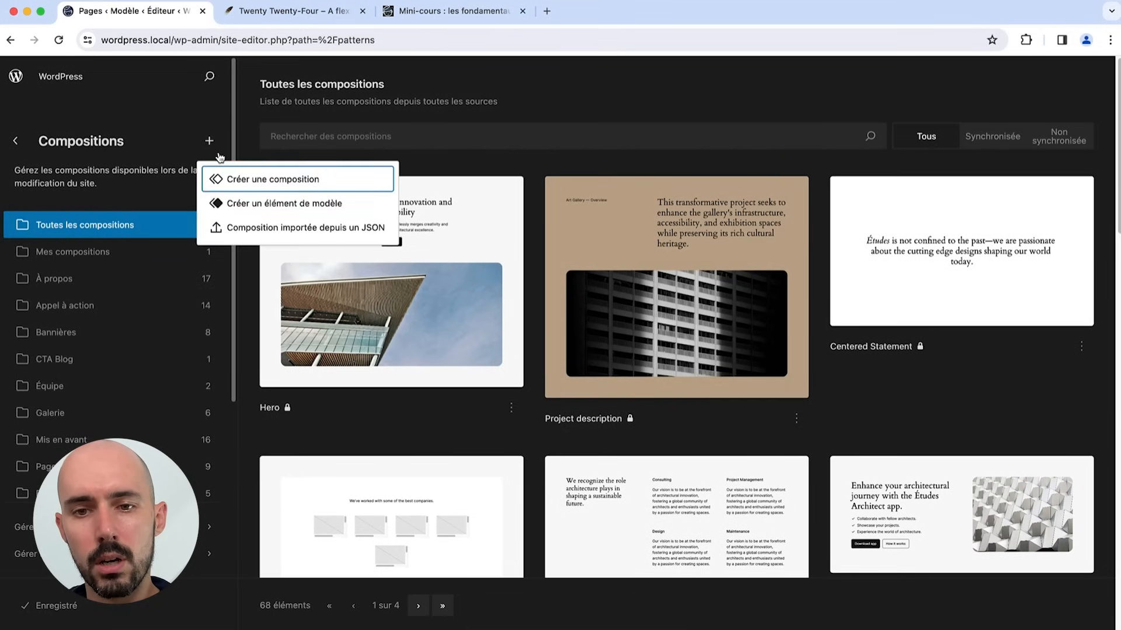
pyautogui.click(230, 181)
pyautogui.click(505, 257)
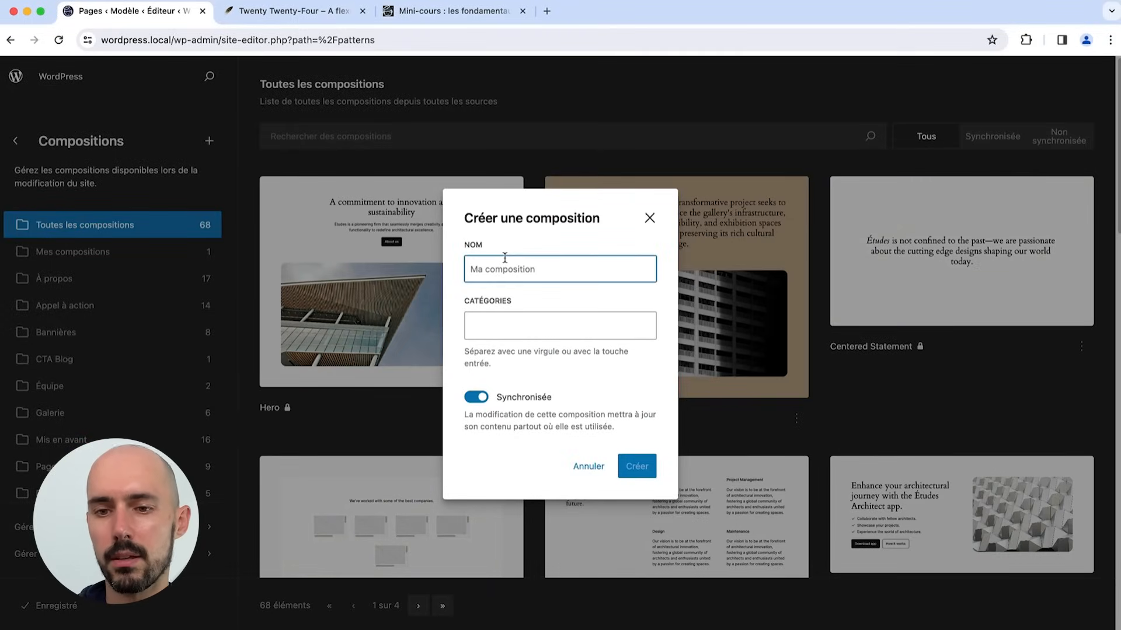
pyautogui.write('Ma composition')
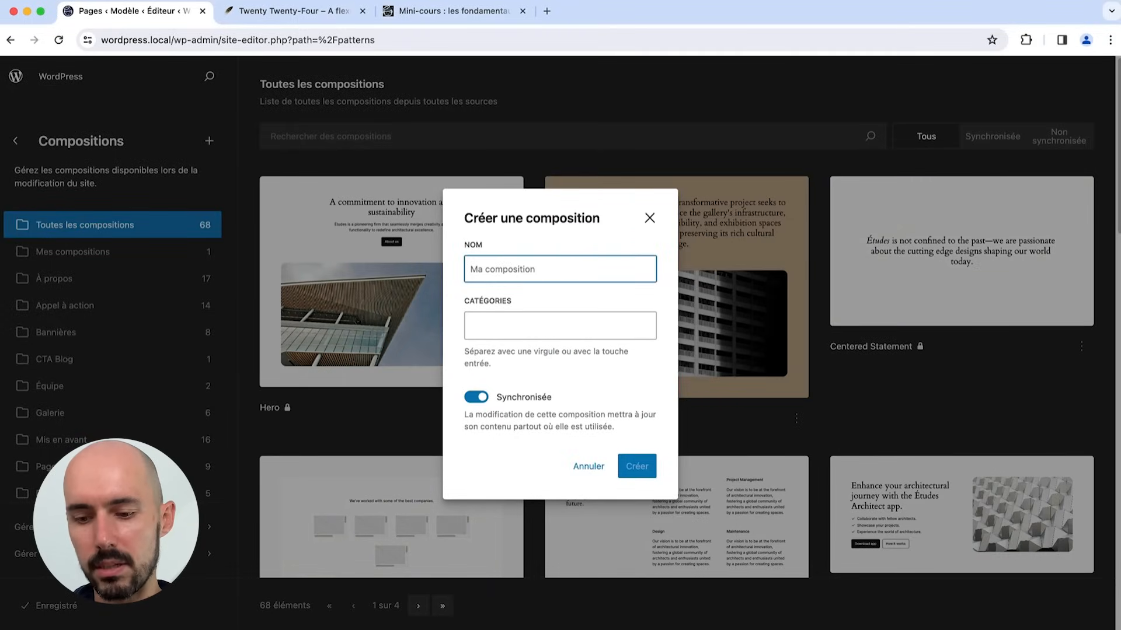
pyautogui.press('BackSpace')
pyautogui.press('BackSpace')
pyautogui.press('BackSpace')
pyautogui.press('BackSpace')
pyautogui.press('BackSpace')
pyautogui.press('BackSpace')
pyautogui.press('BackSpace')
pyautogui.press('BackSpace')
pyautogui.press('BackSpace')
pyautogui.press('BackSpace')
pyautogui.press('BackSpace')
pyautogui.press('BackSpace')
pyautogui.press('BackSpace')
pyautogui.write('ini cours SEO')
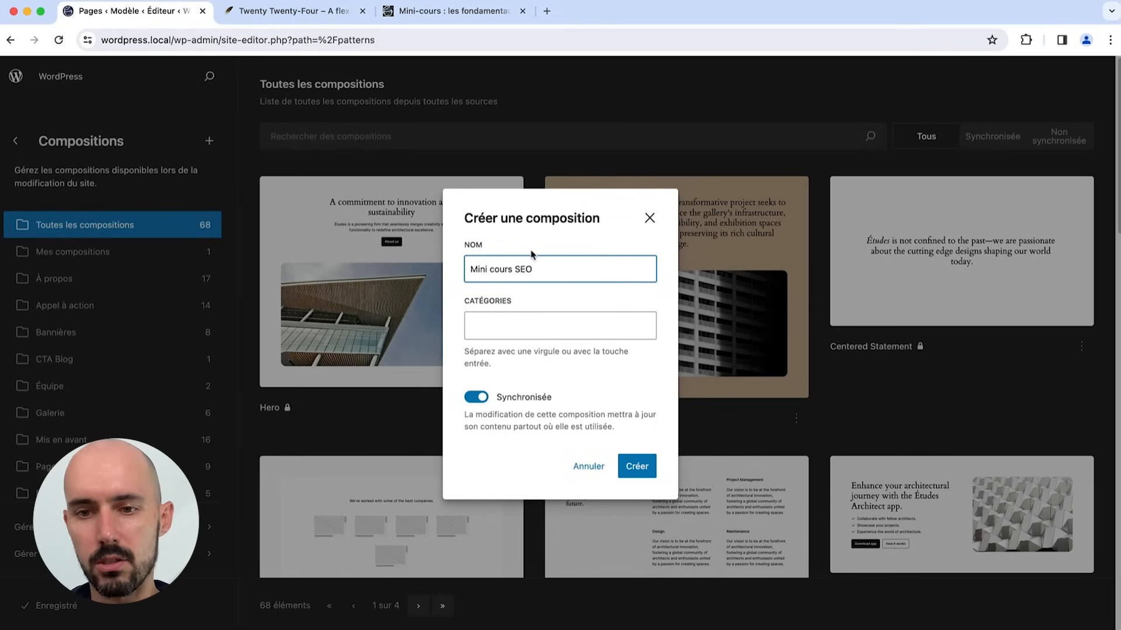
# Step: Assign the CTA Blog category to the new composition, keep it synchronised, and create it
pyautogui.click(526, 332)
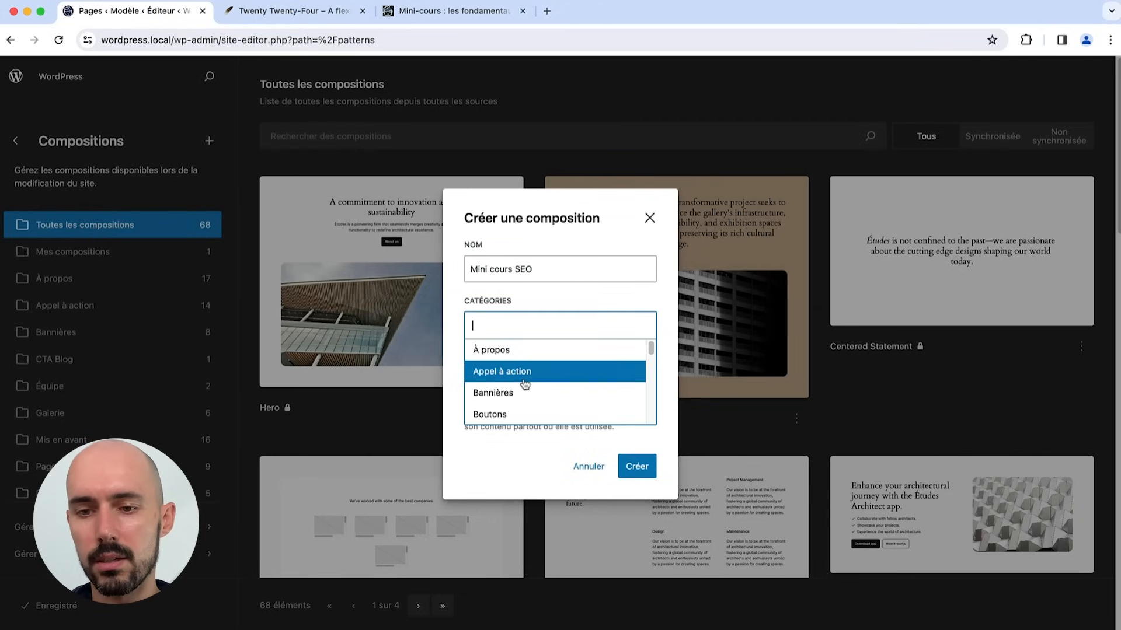
pyautogui.scroll(-1, 525, 383)
pyautogui.scroll(-3, 526, 383)
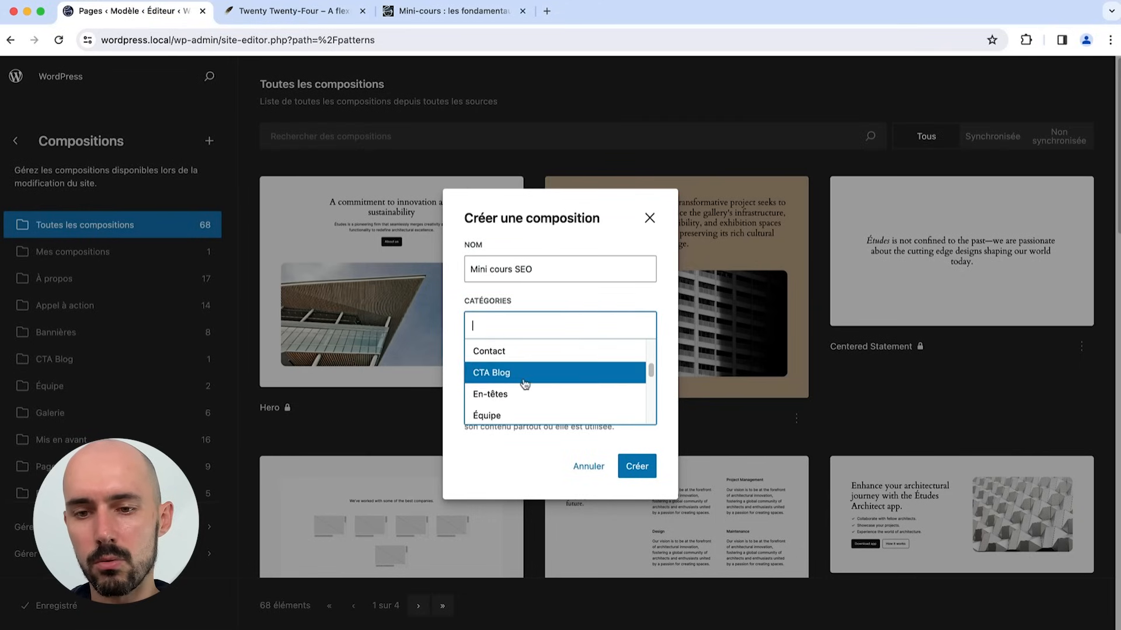
pyautogui.click(513, 379)
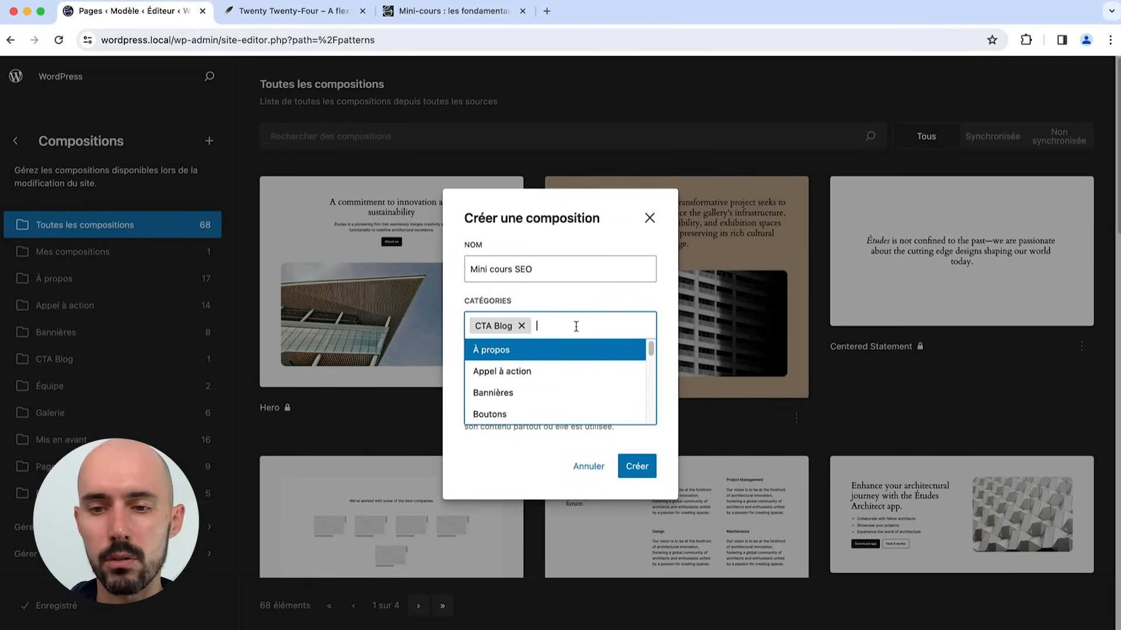
pyautogui.write('qsd')
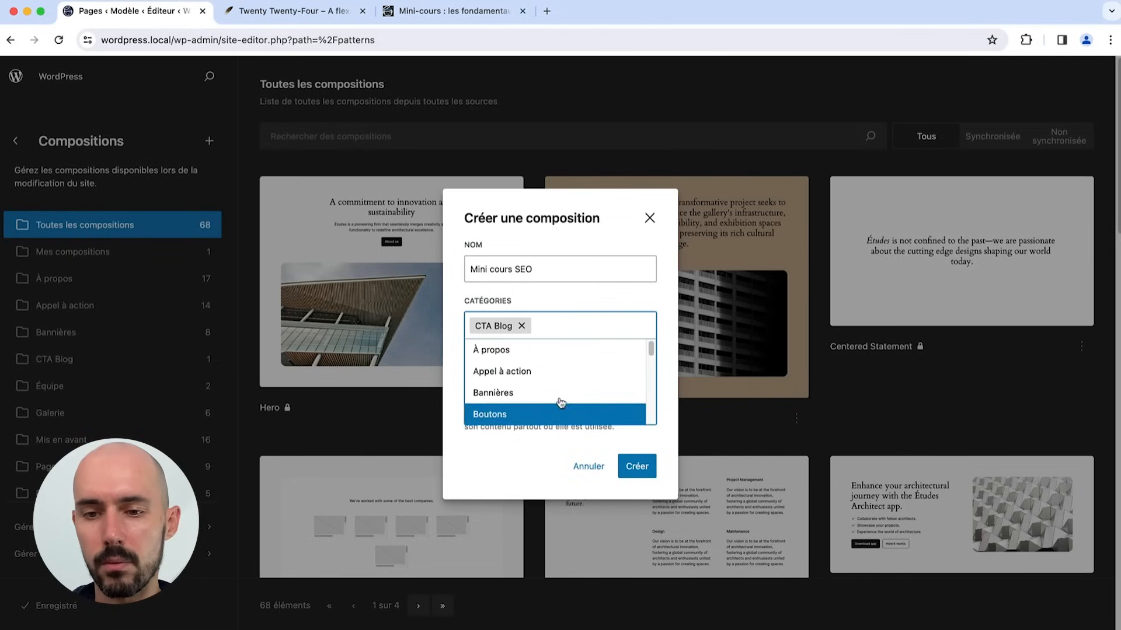
pyautogui.click(477, 450)
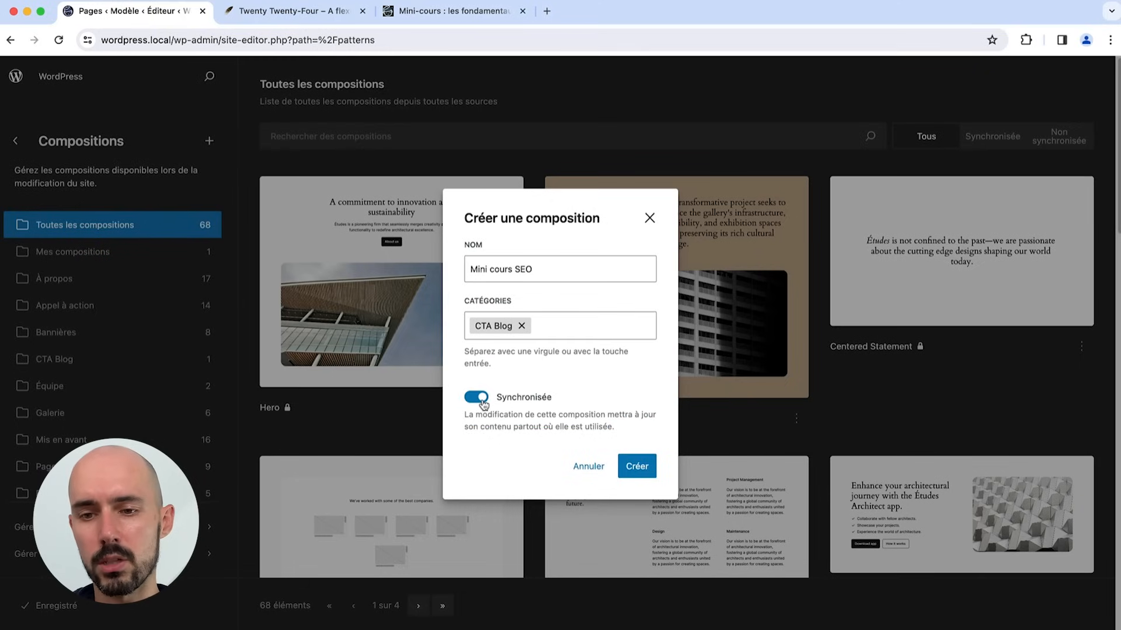
pyautogui.click(637, 466)
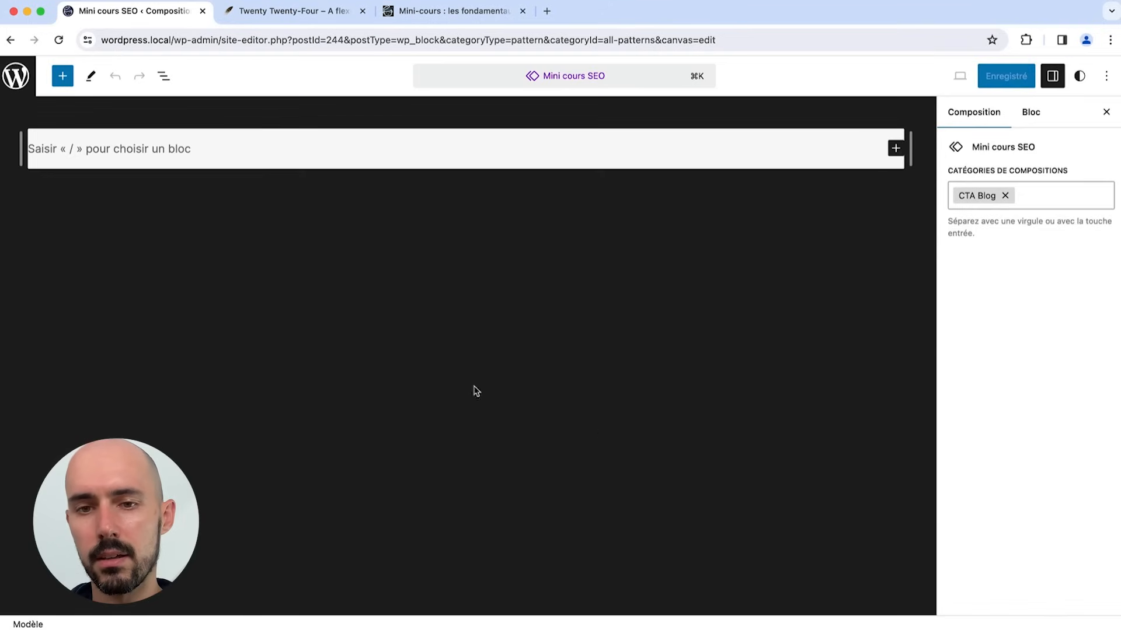
# Step: Enter "MIni cours SEO" in the composition's empty paragraph block and save the composition
pyautogui.click(145, 149)
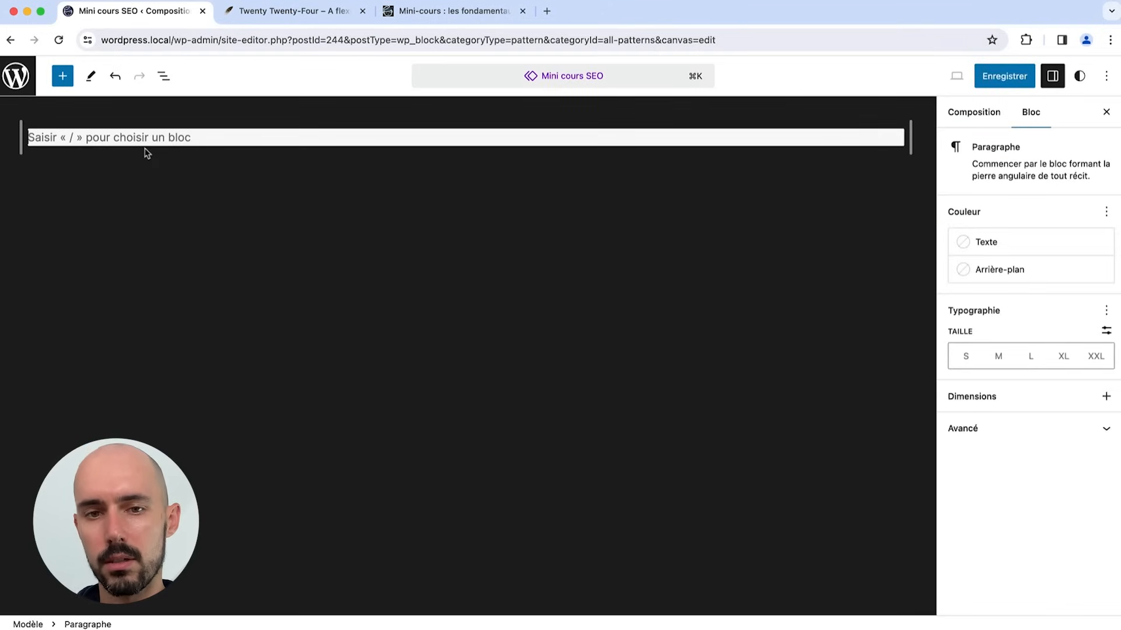
pyautogui.write('Mini cours SEO')
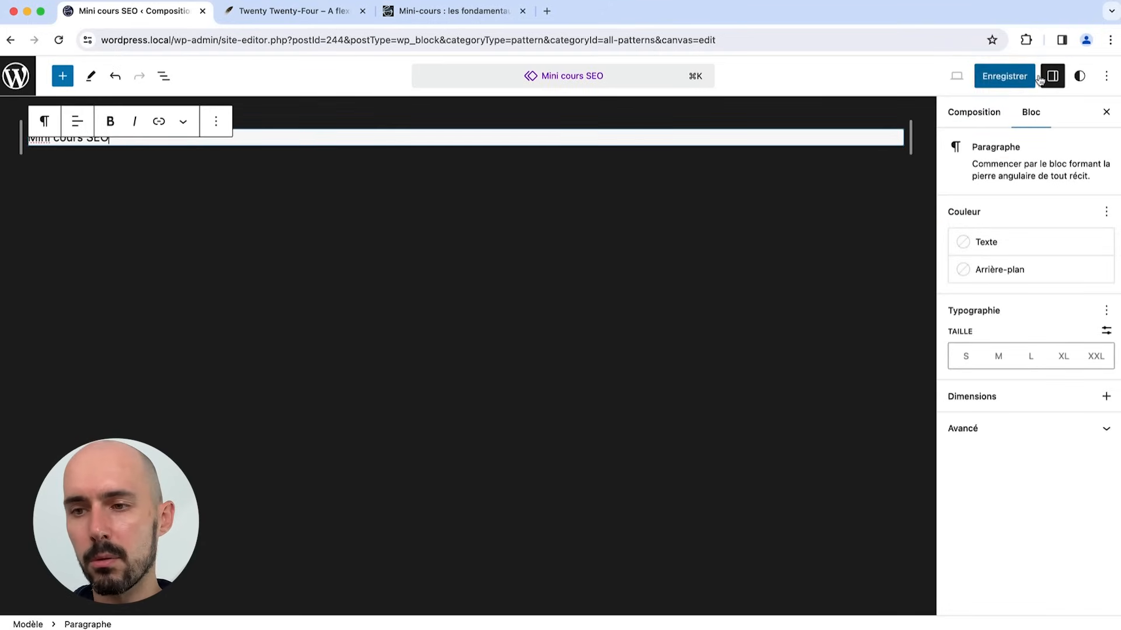
pyautogui.click(1018, 78)
pyautogui.click(973, 82)
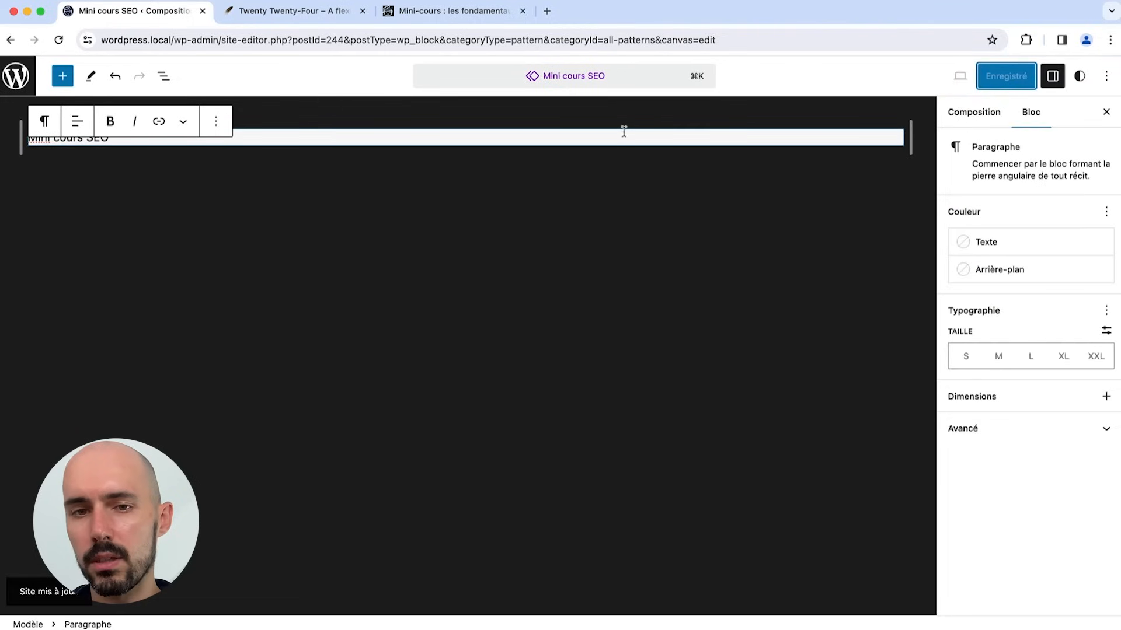
# Step: Leave the composition's editing view and open the CTA Blog category in the compositions list
pyautogui.click(33, 81)
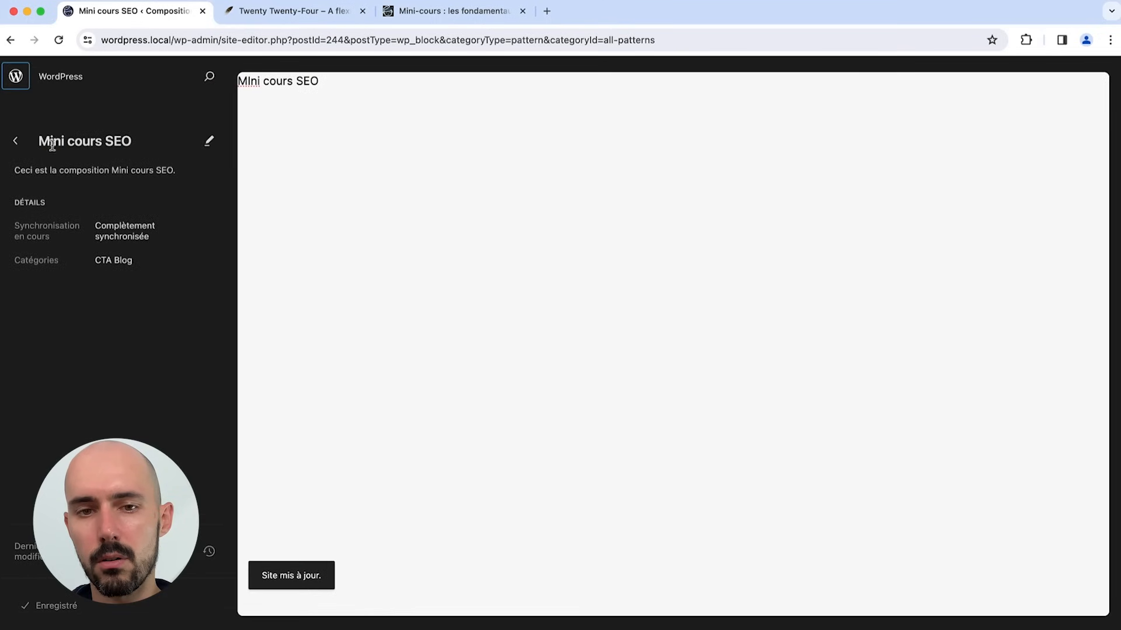
pyautogui.click(17, 142)
pyautogui.click(78, 357)
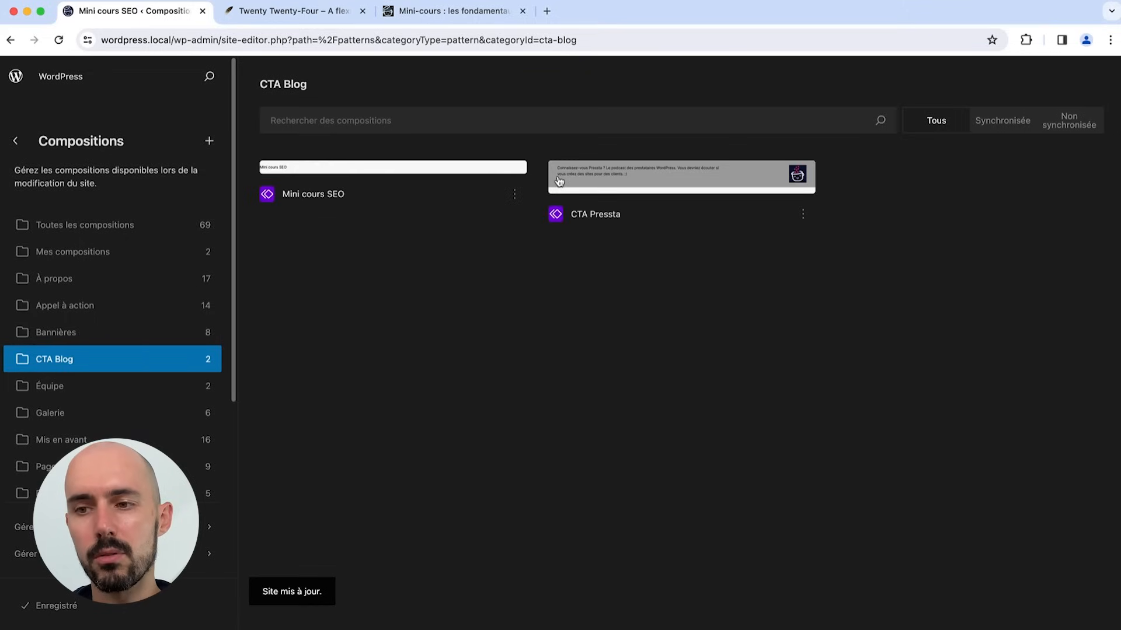
# Step: Filter the CTA Blog compositions by Synchronisée and Non synchronisée, and reset the filter to Tous
pyautogui.click(1013, 120)
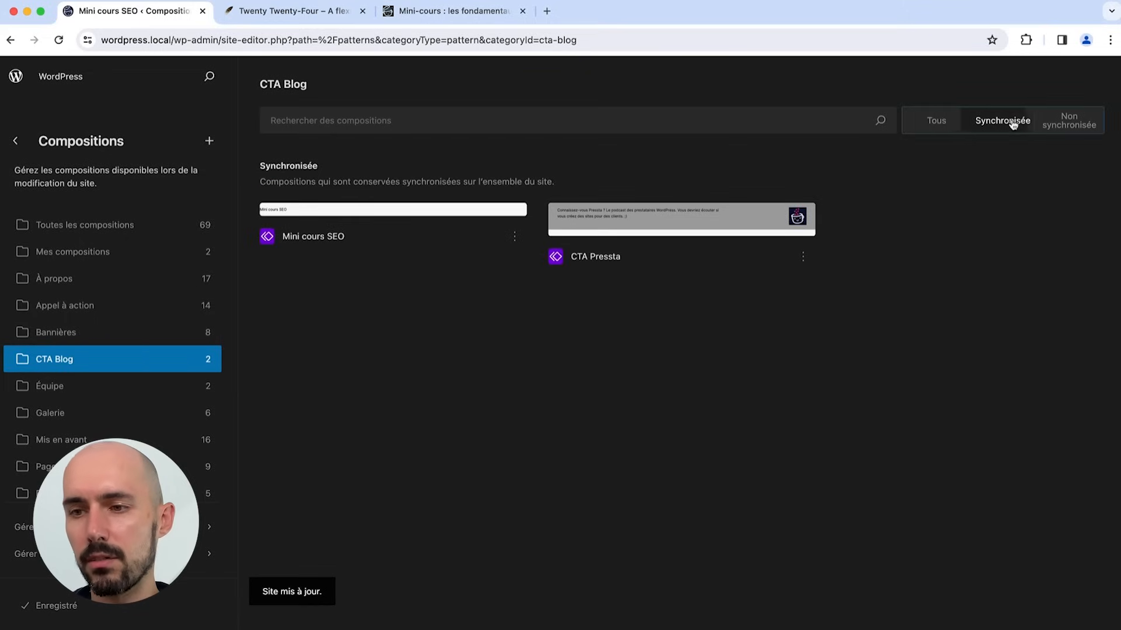
pyautogui.click(1074, 127)
pyautogui.click(1019, 124)
pyautogui.click(942, 121)
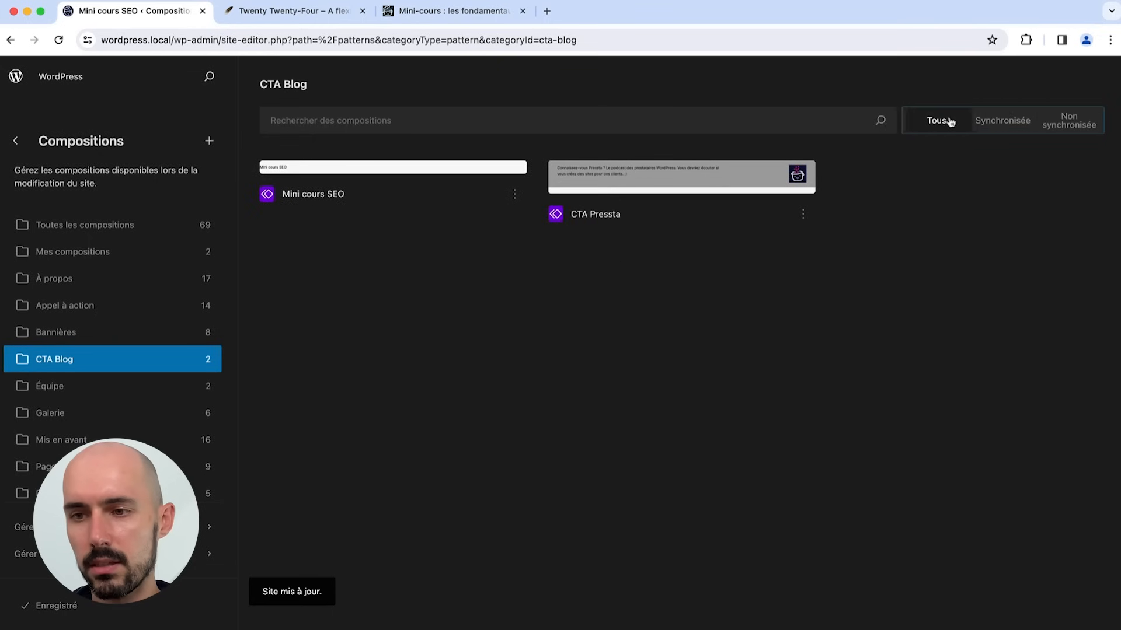
pyautogui.click(703, 122)
# Step: Search for "hero" across Toutes les compositions and clear the search
pyautogui.click(122, 224)
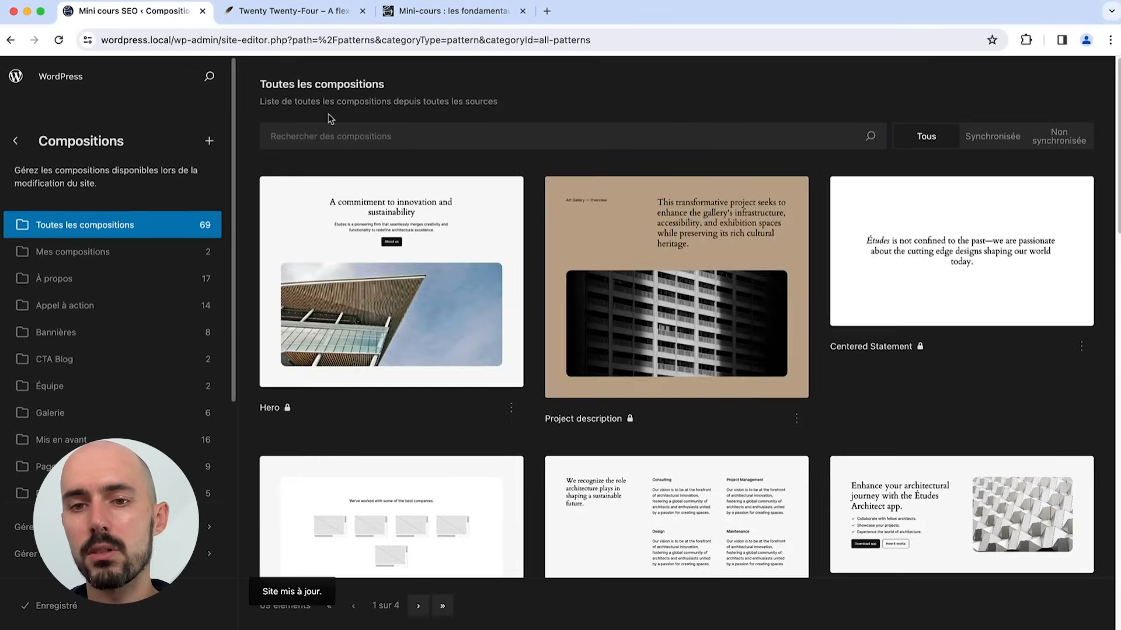
pyautogui.click(333, 135)
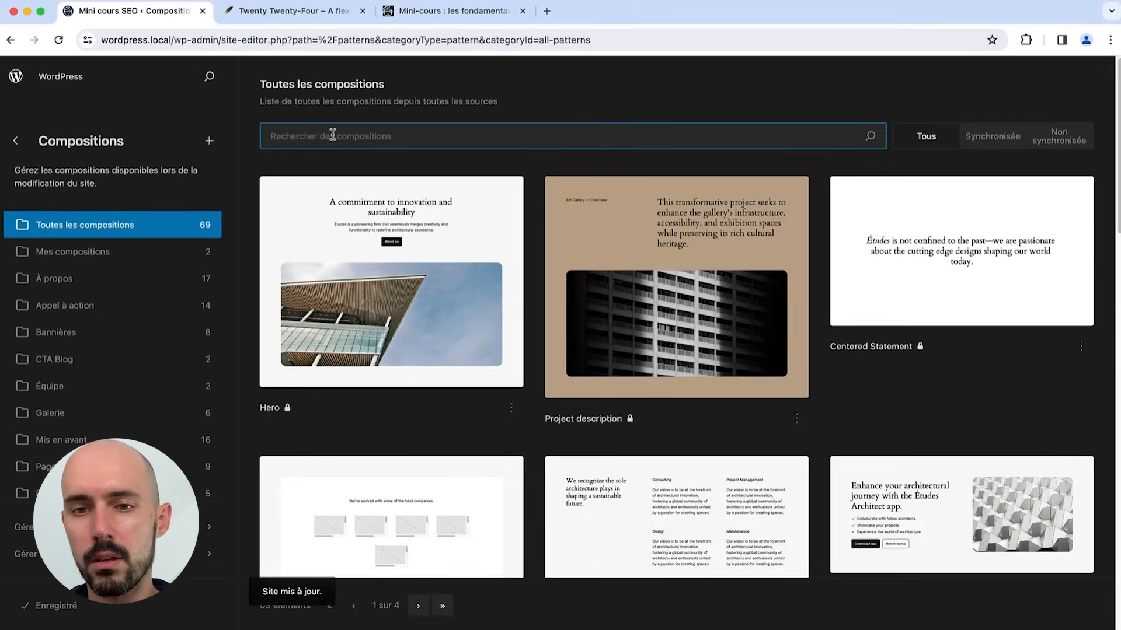
pyautogui.write('hero')
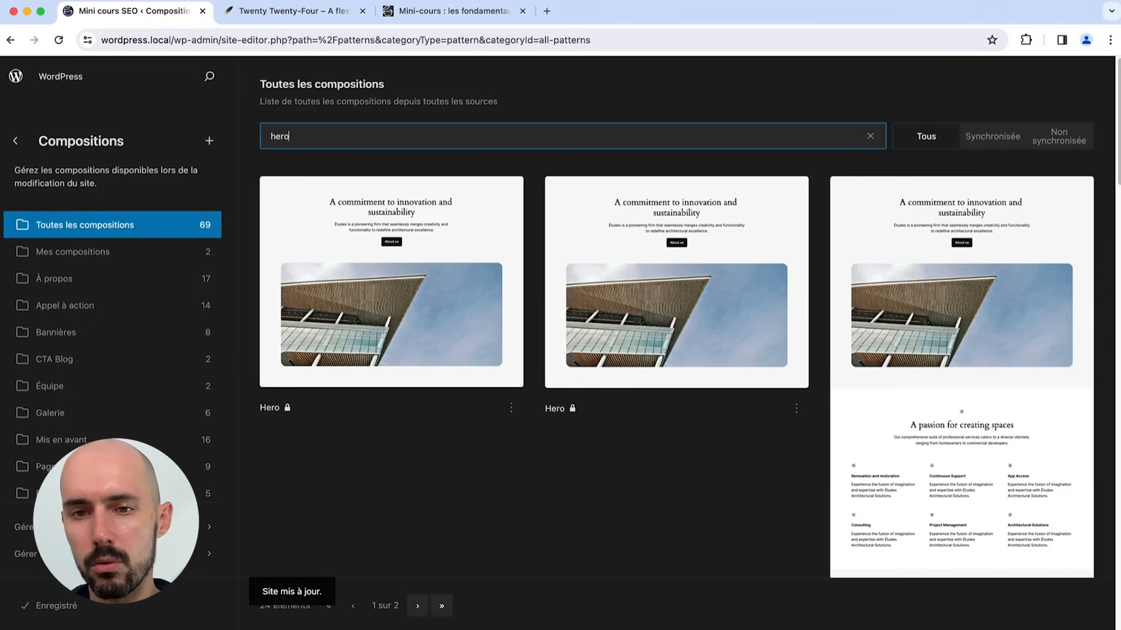
pyautogui.press('super+a')
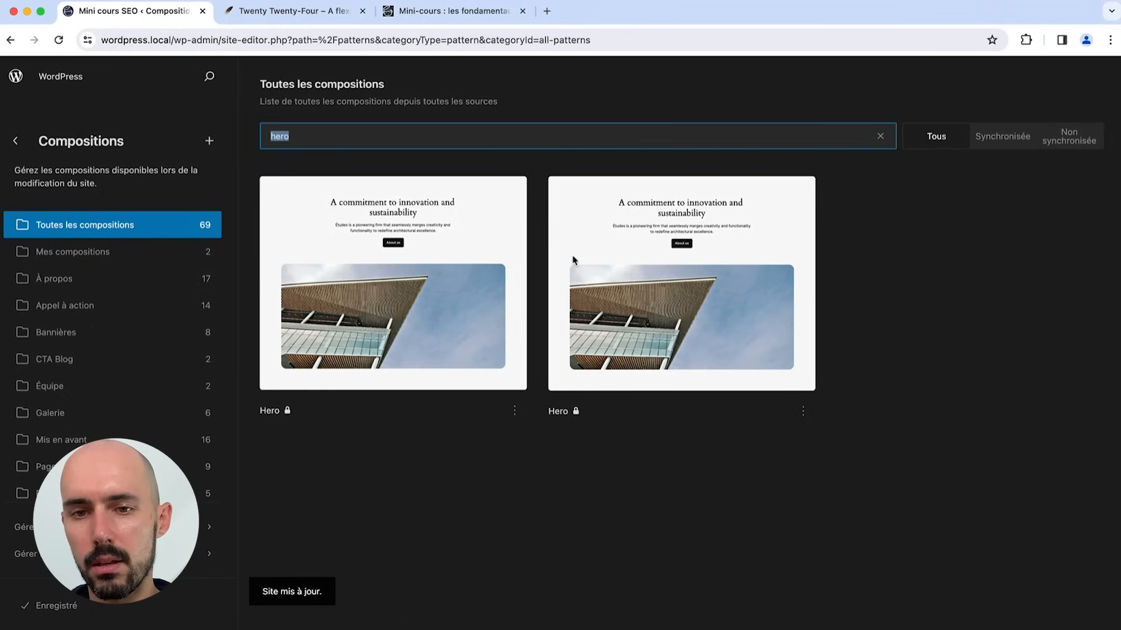
pyautogui.press('BackSpace')
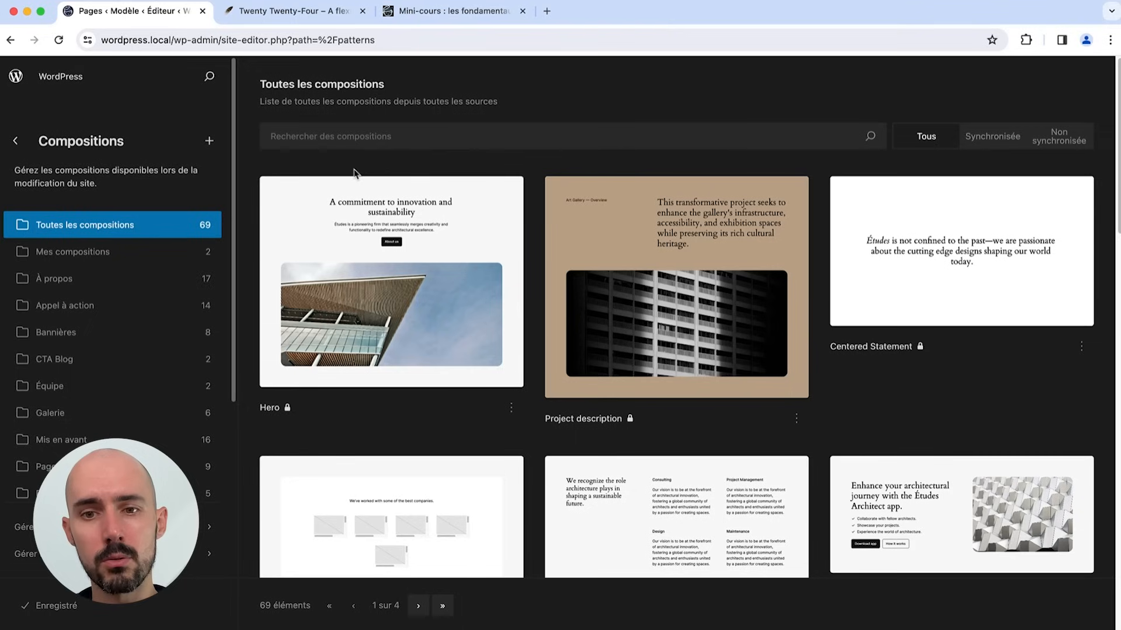
# Step: View the options for adding a composition, and the actions offered for Mini cours SEO in Mes compositions
pyautogui.click(209, 143)
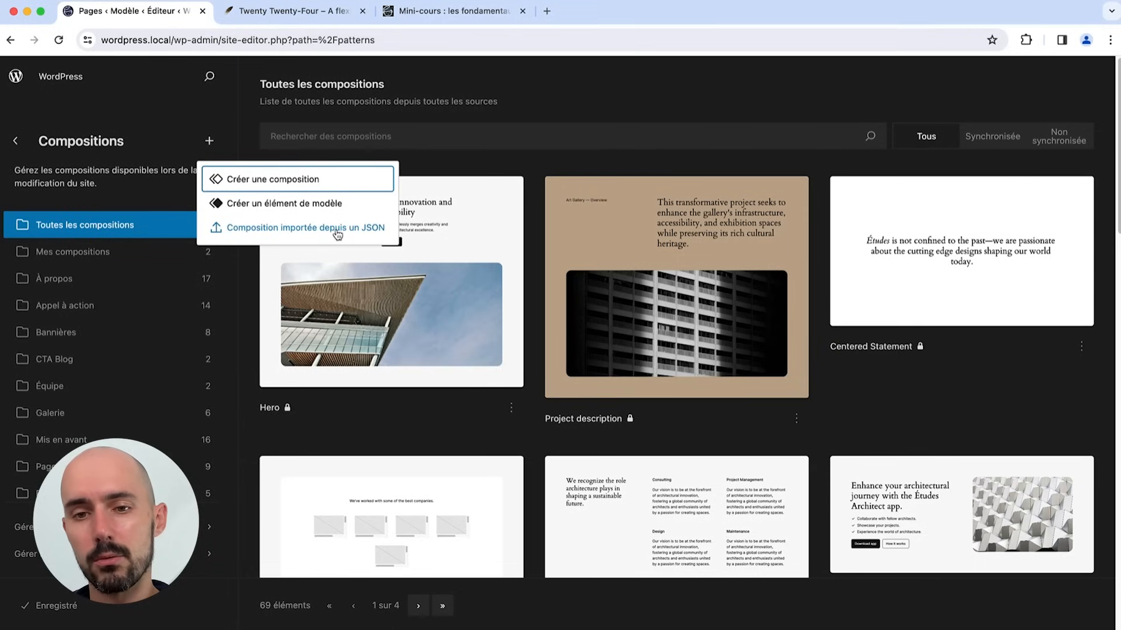
pyautogui.click(117, 252)
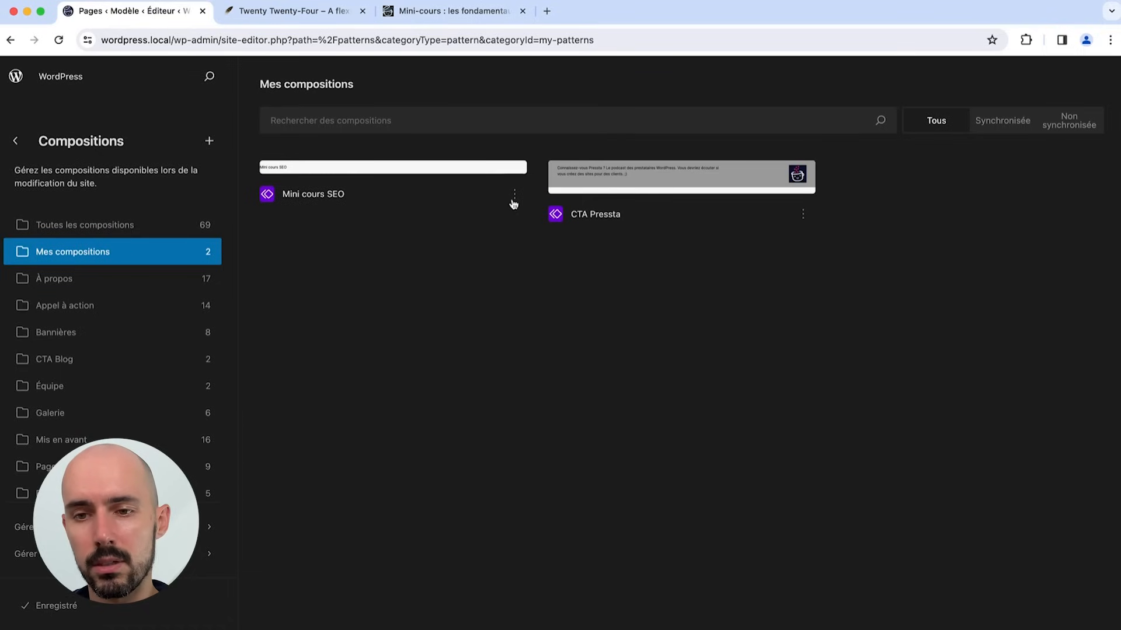
pyautogui.click(514, 195)
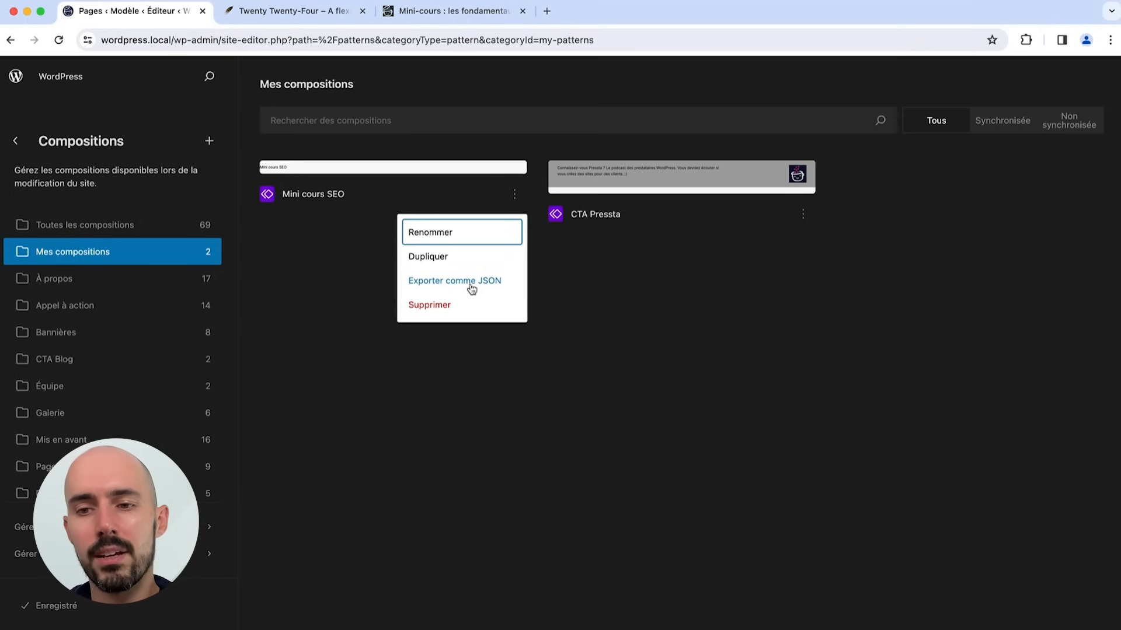
# Step: Check the actions offered for the Project description composition in À propos, and return to the site editor's main Apparence level
pyautogui.click(133, 280)
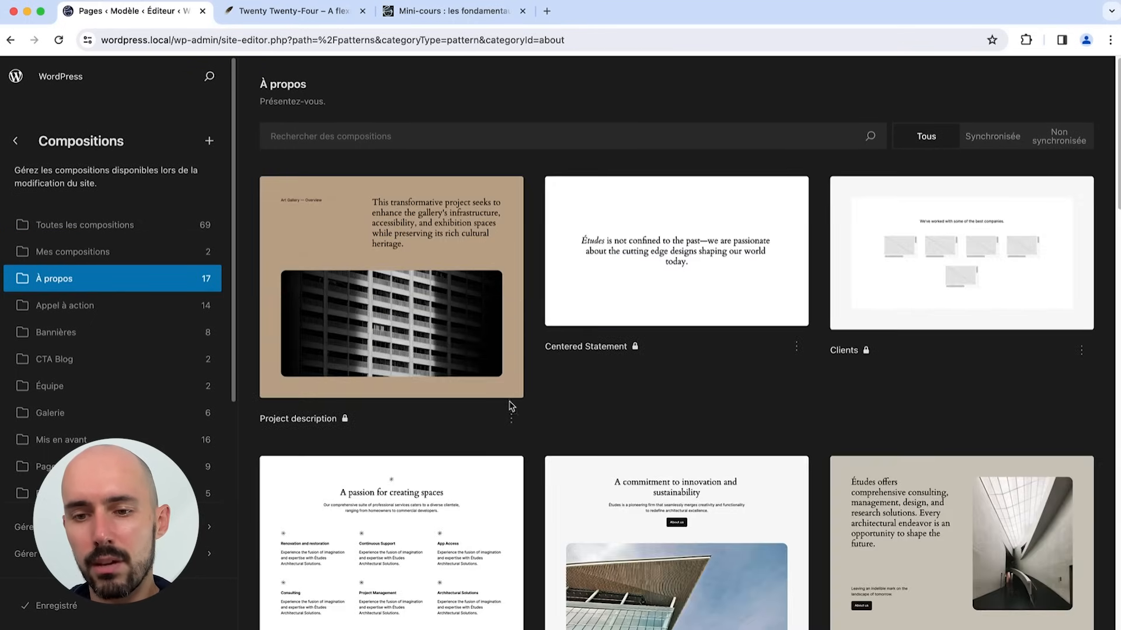
pyautogui.click(510, 419)
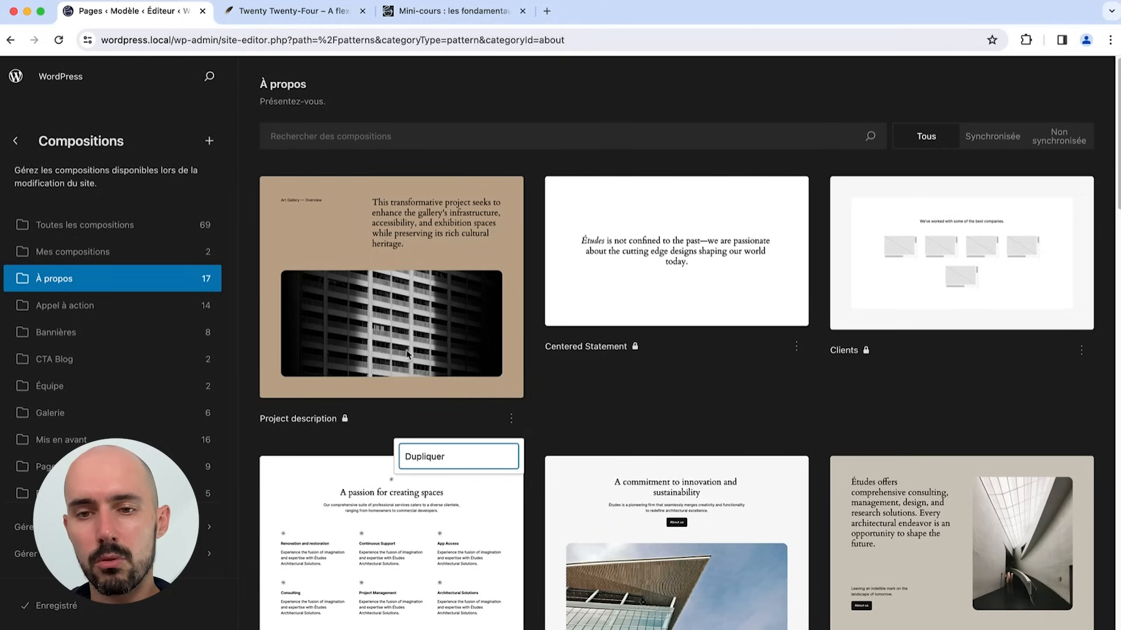
pyautogui.scroll(-5, 446, 282)
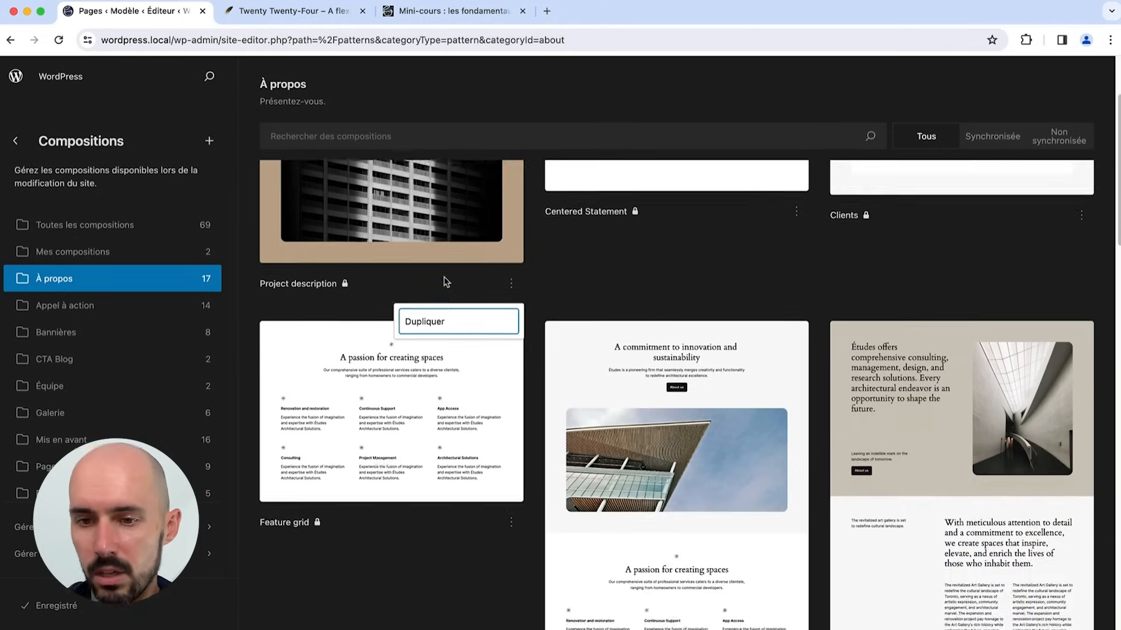
pyautogui.click(473, 543)
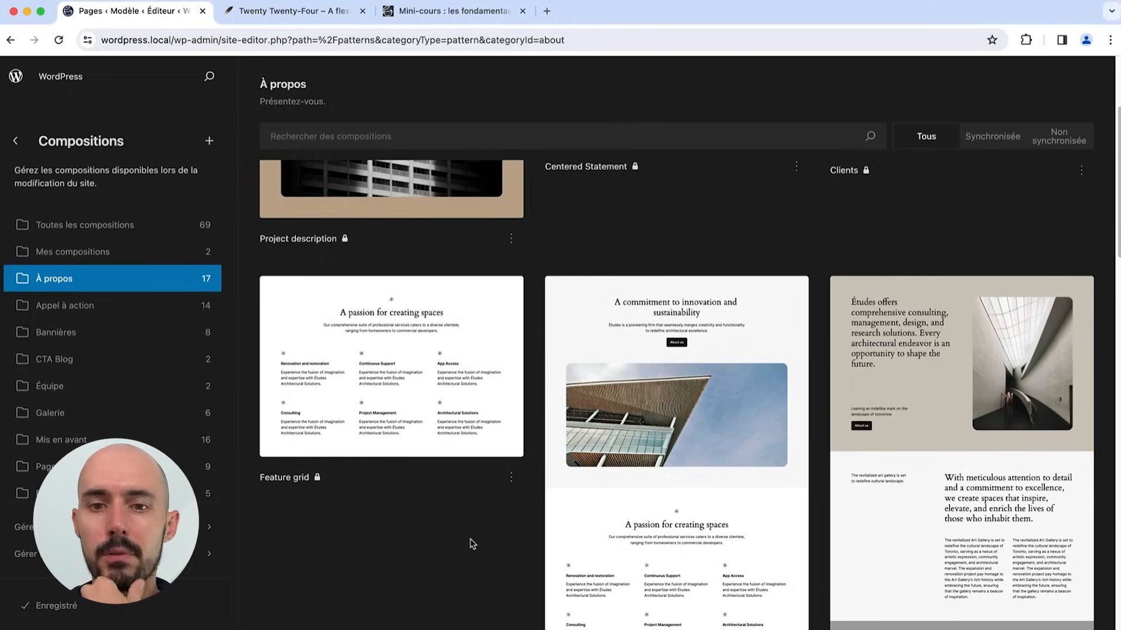
pyautogui.click(58, 225)
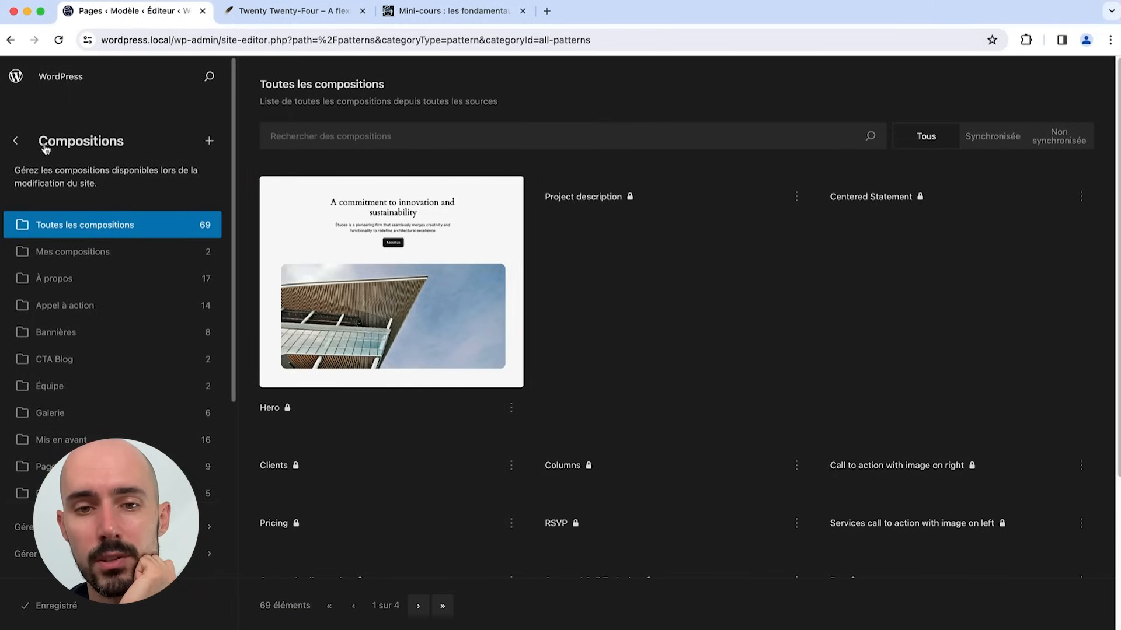
pyautogui.click(17, 141)
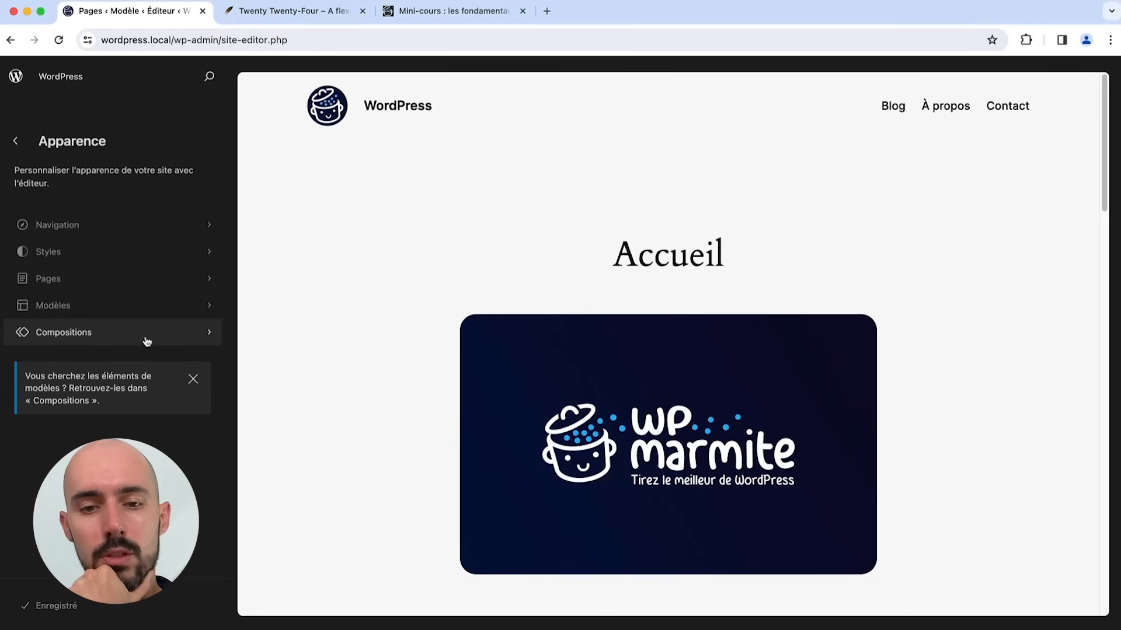
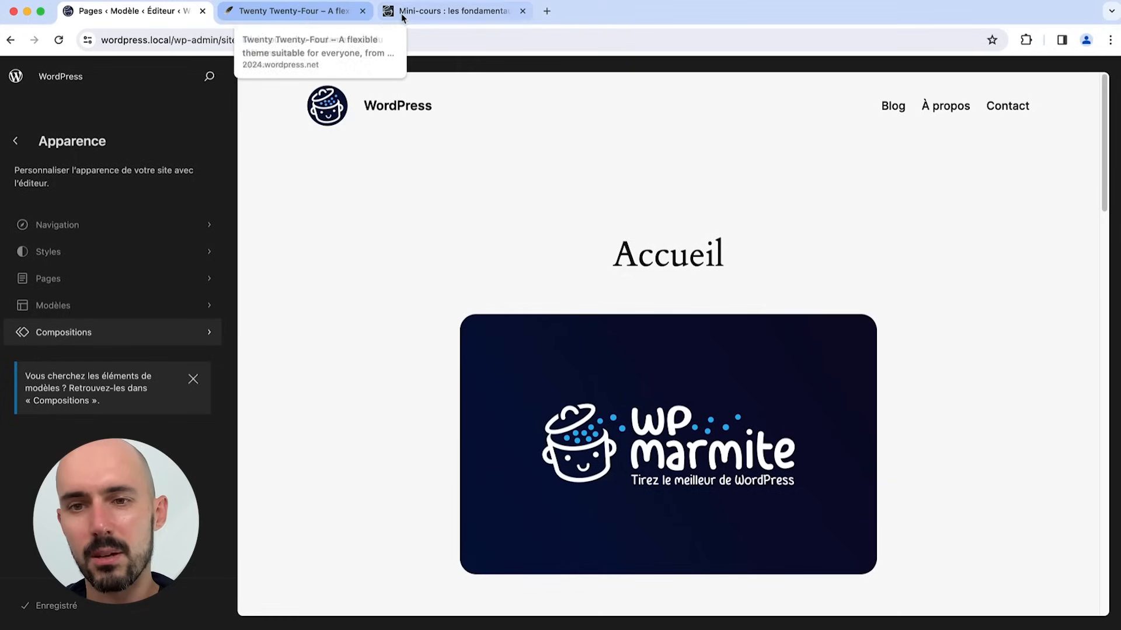
# Step: Close the Mini-cours page and look through the Twenty Twenty-Four demo homepage, from the hero section down to the footer
pyautogui.click(412, 17)
pyautogui.click(522, 12)
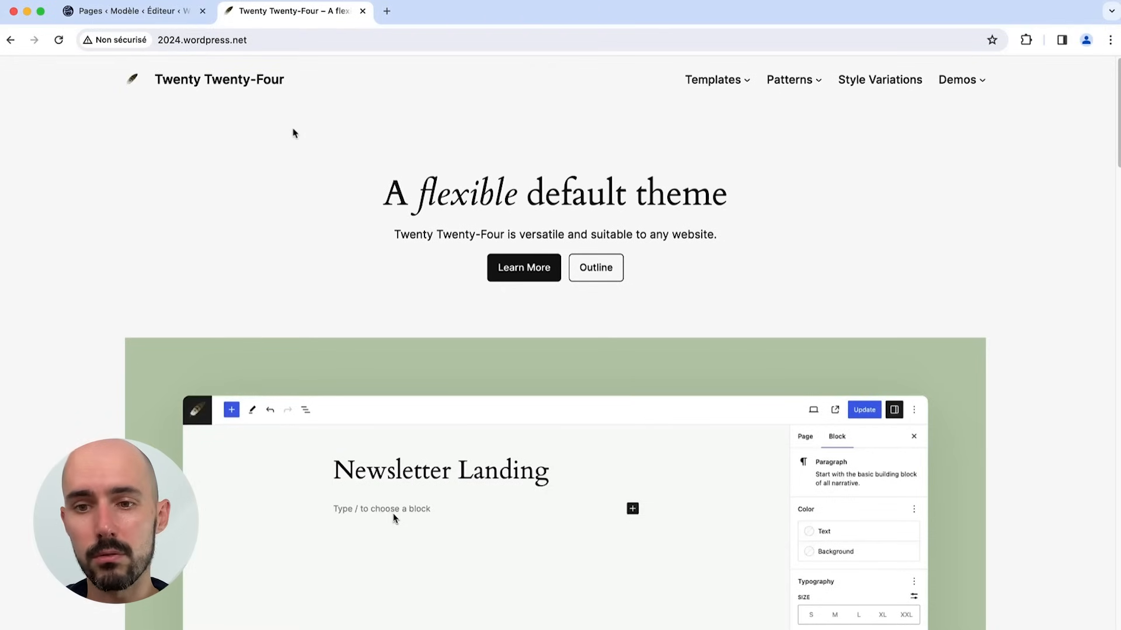
pyautogui.scroll(-1, 294, 133)
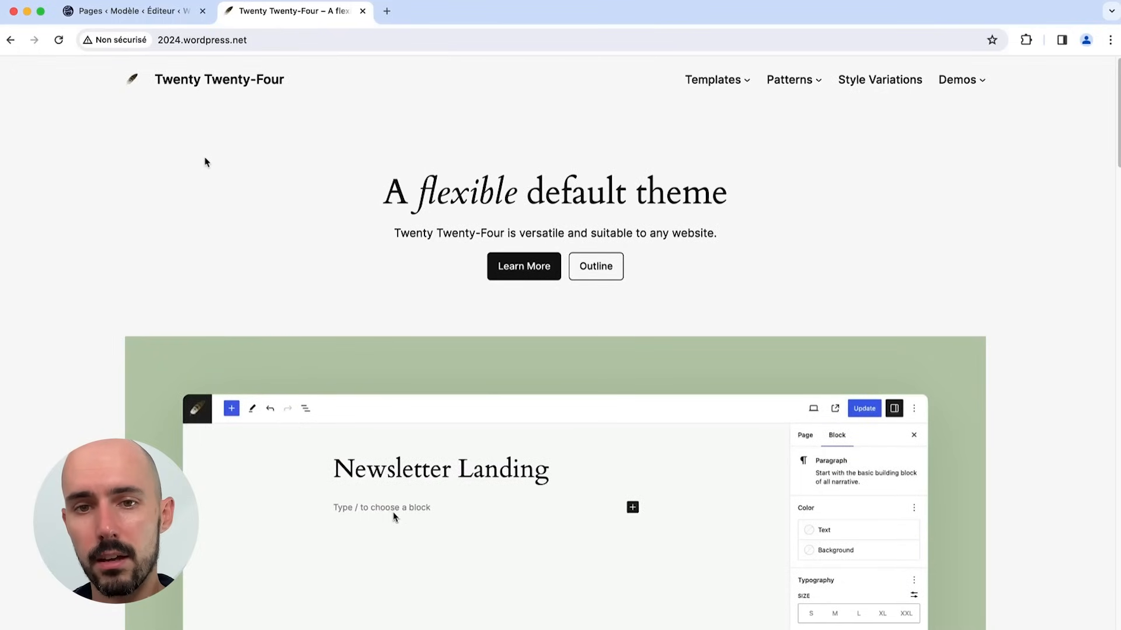
pyautogui.scroll(-6, 229, 168)
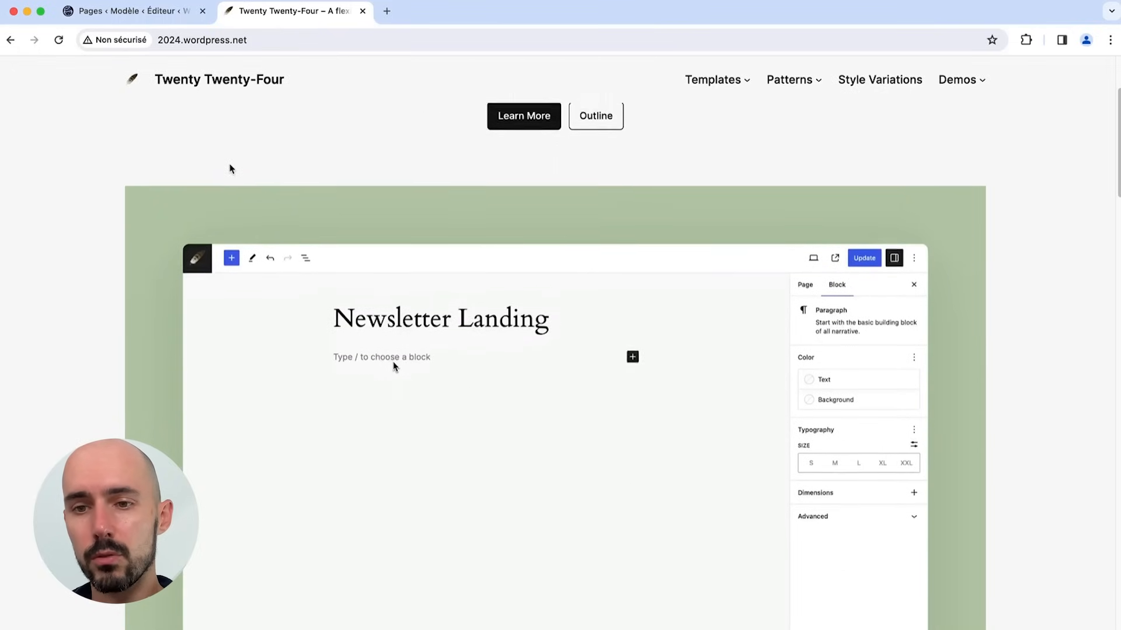
pyautogui.scroll(-15, 230, 169)
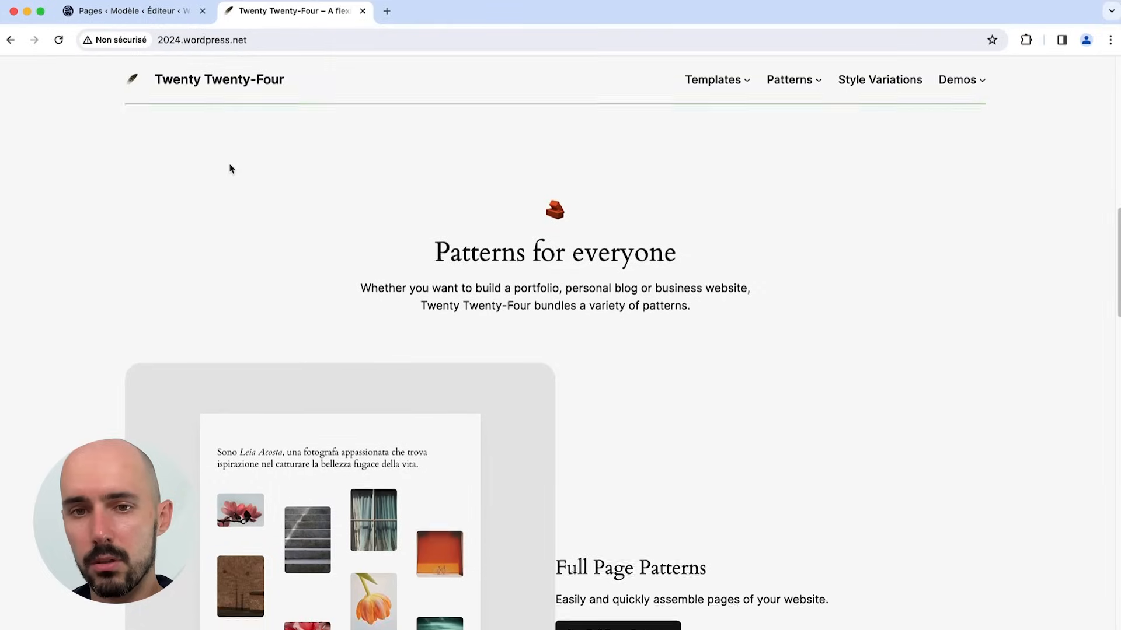
pyautogui.scroll(-2, 230, 169)
pyautogui.scroll(2, 230, 169)
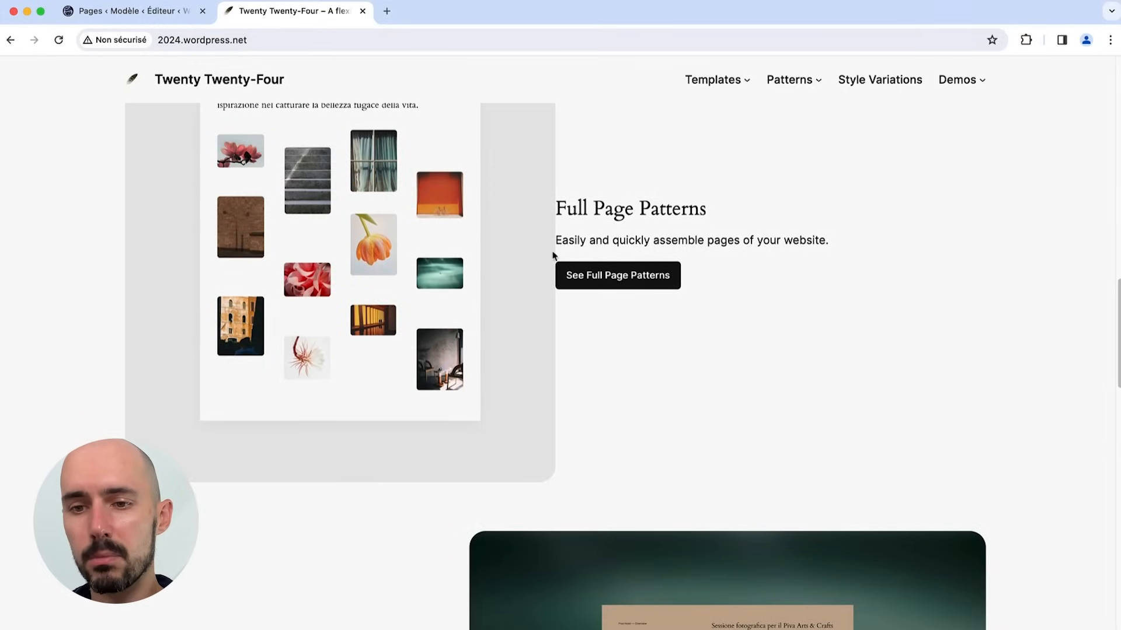
pyautogui.scroll(-10, 542, 285)
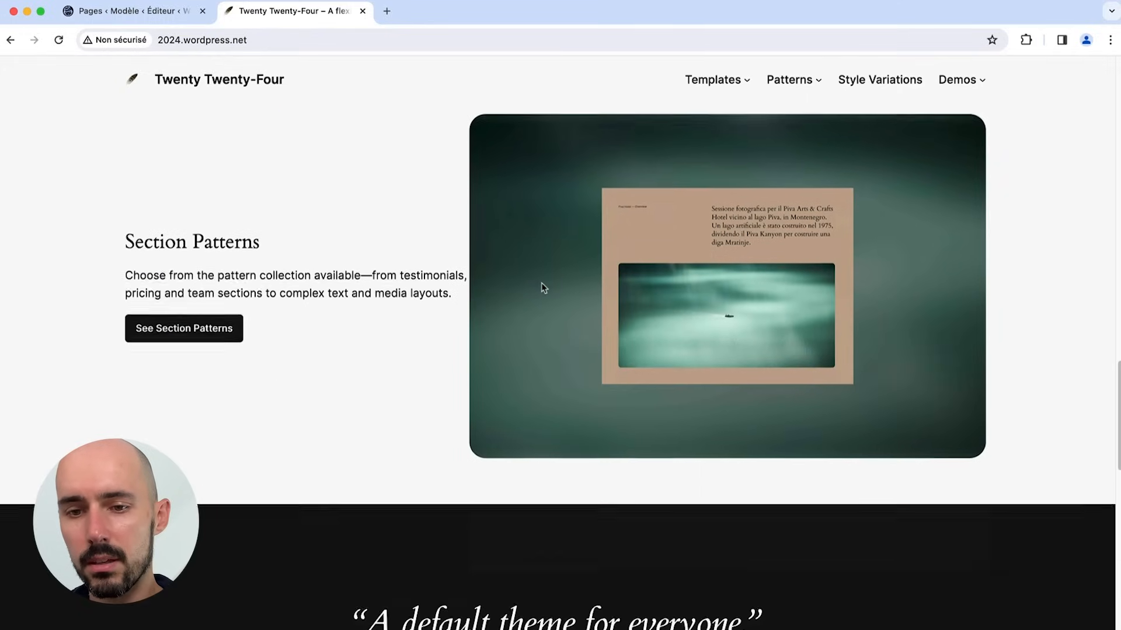
pyautogui.scroll(-8, 541, 283)
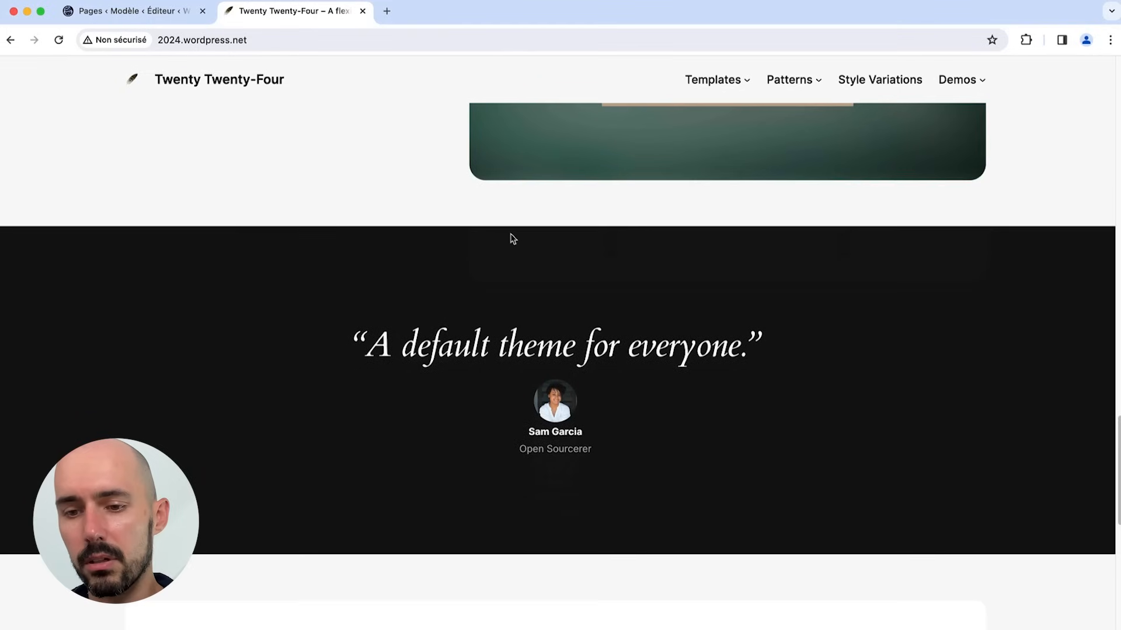
pyautogui.scroll(-6, 512, 238)
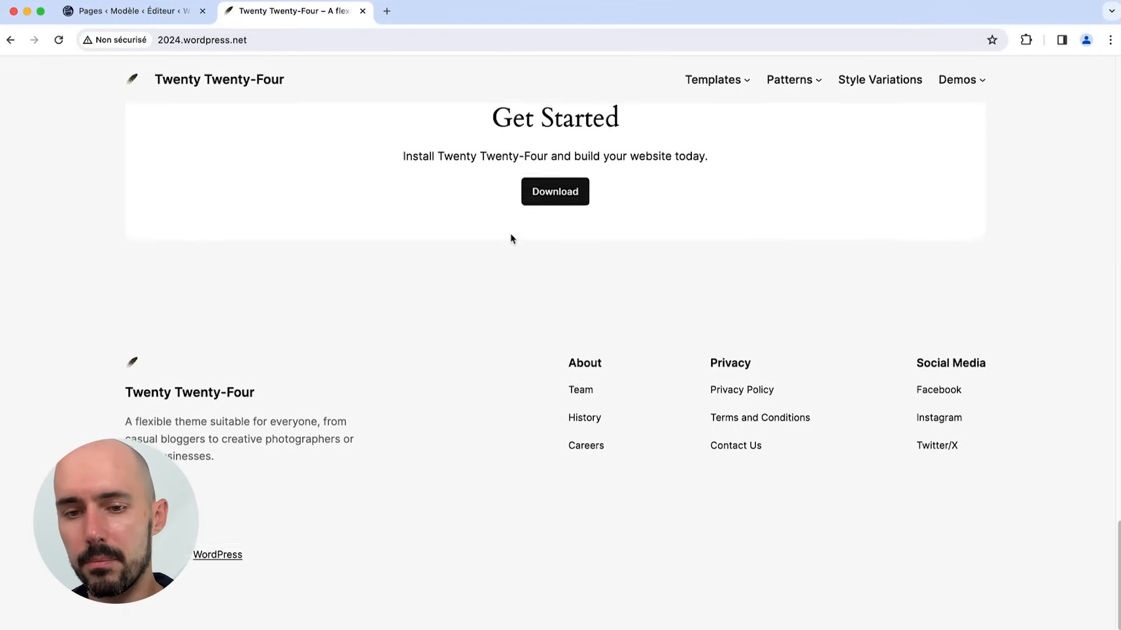
pyautogui.scroll(20, 510, 234)
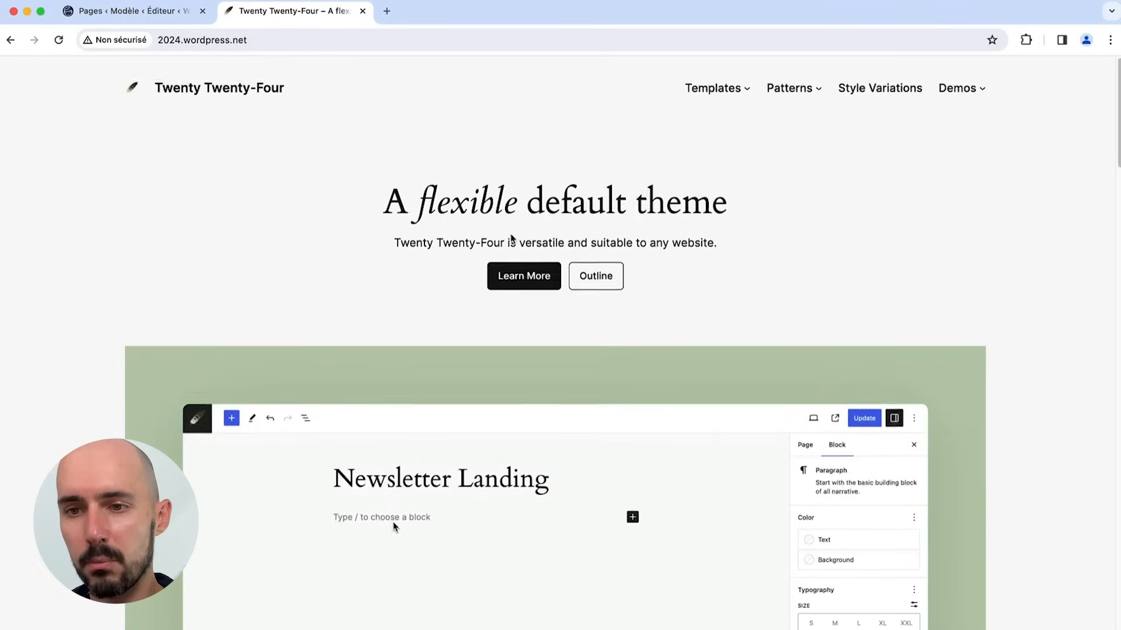
pyautogui.scroll(-1, 511, 234)
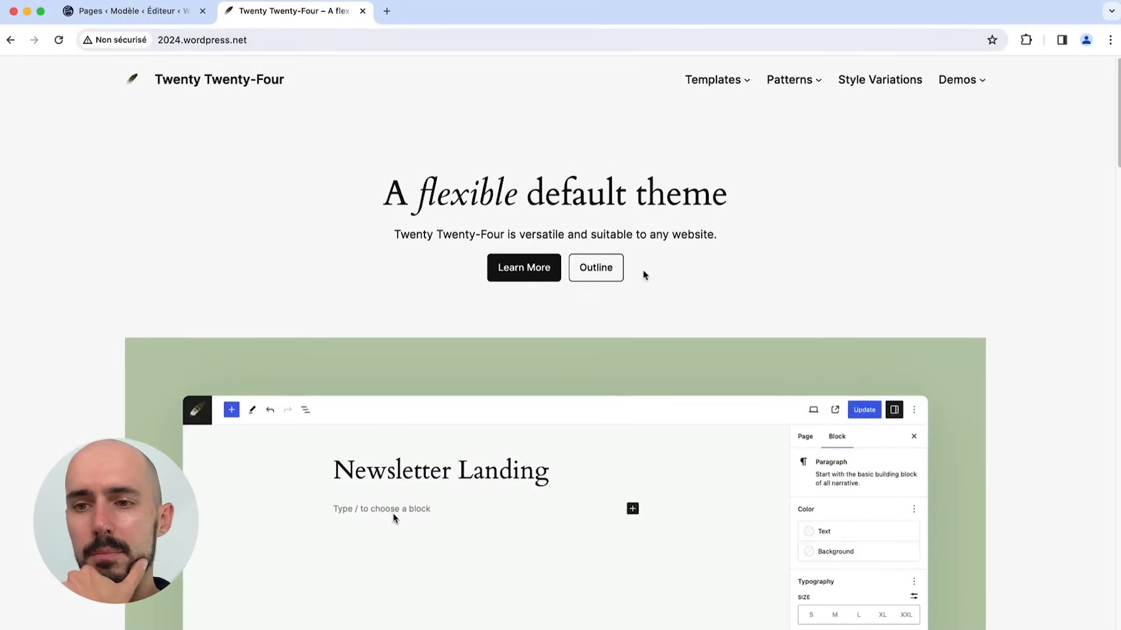
# Step: Check the Patterns and Templates offered on the Twenty Twenty-Four demo site and open the Page template example
pyautogui.moveTo(785, 88)
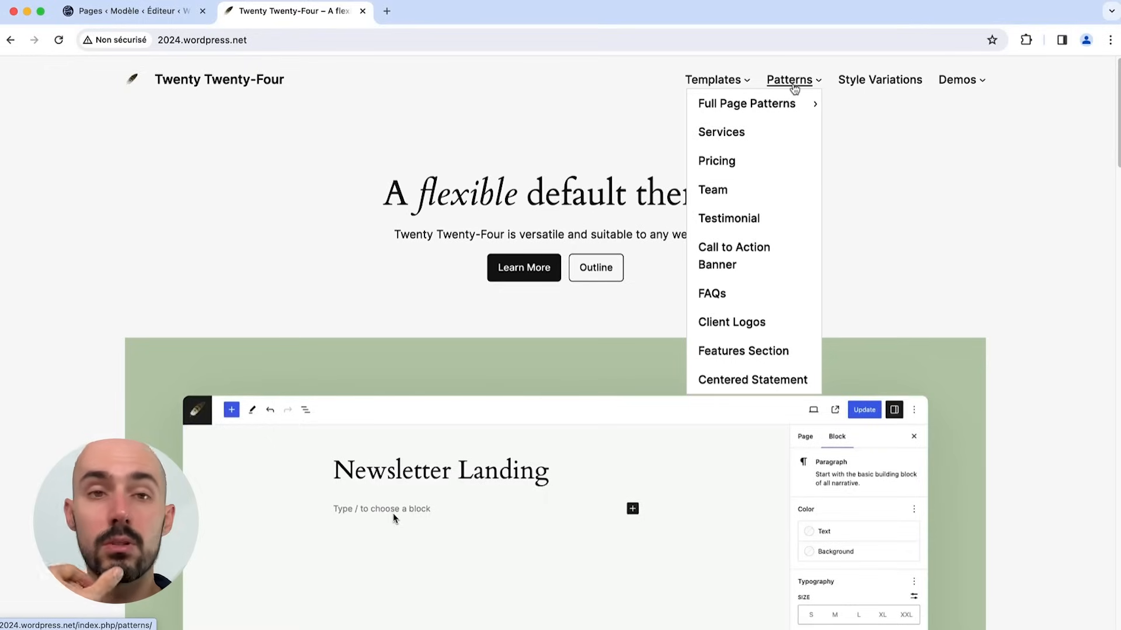
pyautogui.moveTo(713, 82)
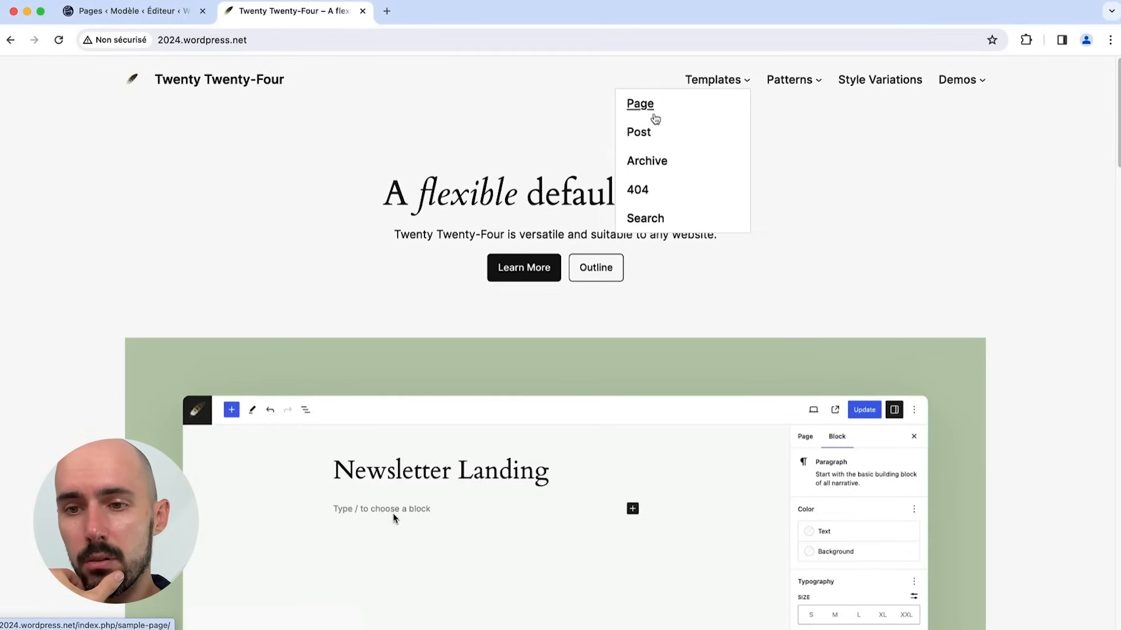
pyautogui.click(653, 117)
# Step: View the theme's Entrepreneur, Photographer and Blogger demos, looking through the Blogger page's posts and sidebar
pyautogui.moveTo(963, 87)
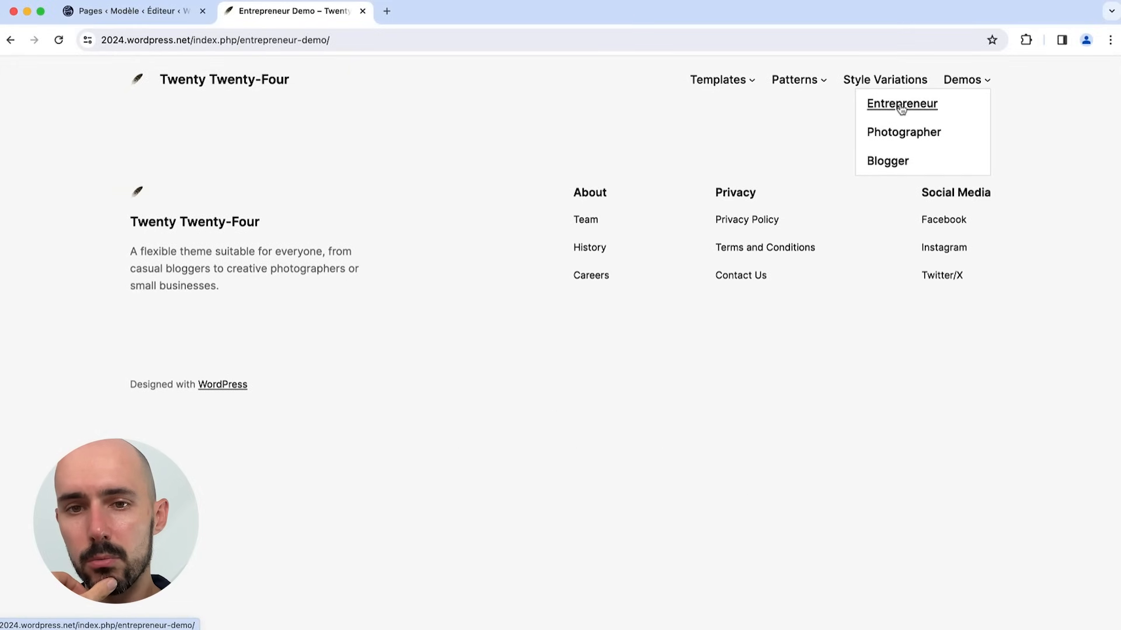
pyautogui.click(956, 108)
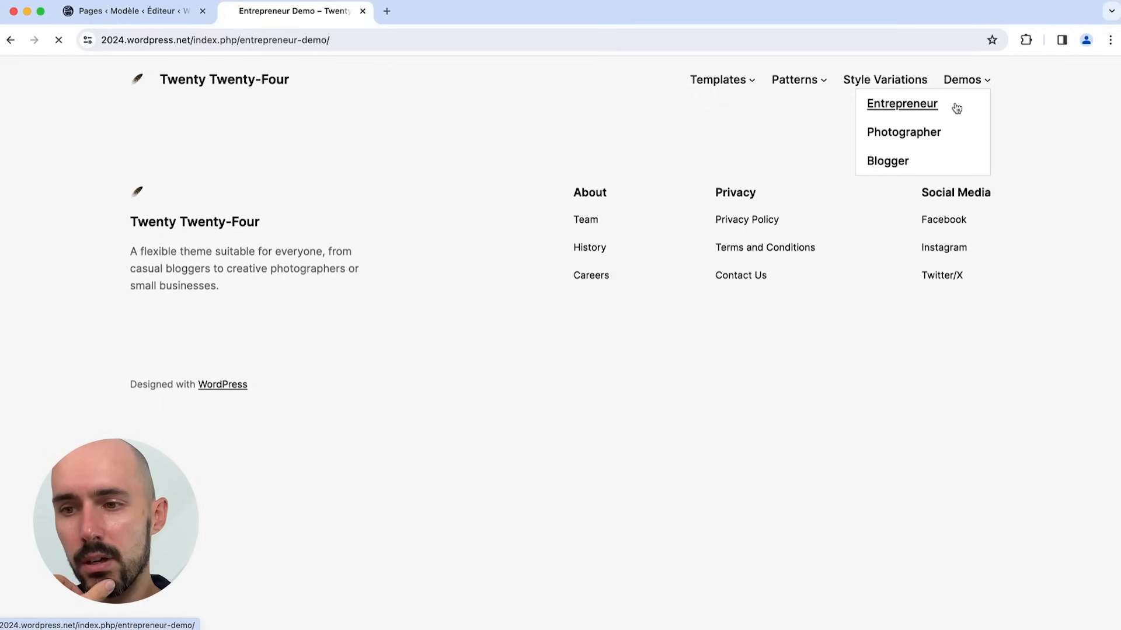
pyautogui.click(931, 124)
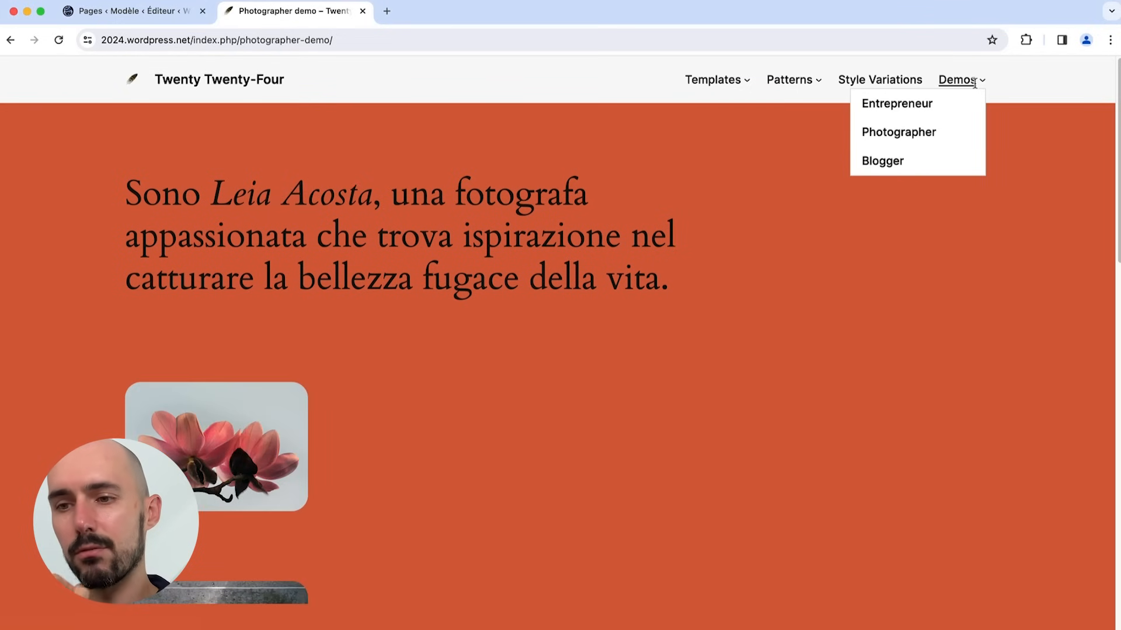
pyautogui.click(906, 166)
pyautogui.scroll(-5, 777, 183)
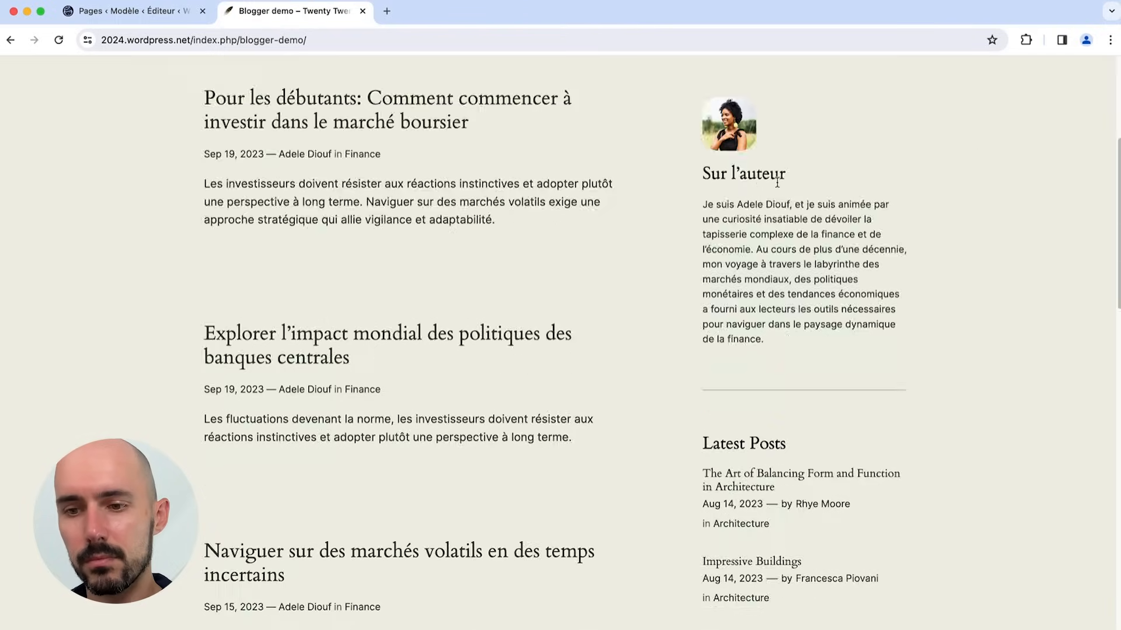
pyautogui.scroll(5, 777, 183)
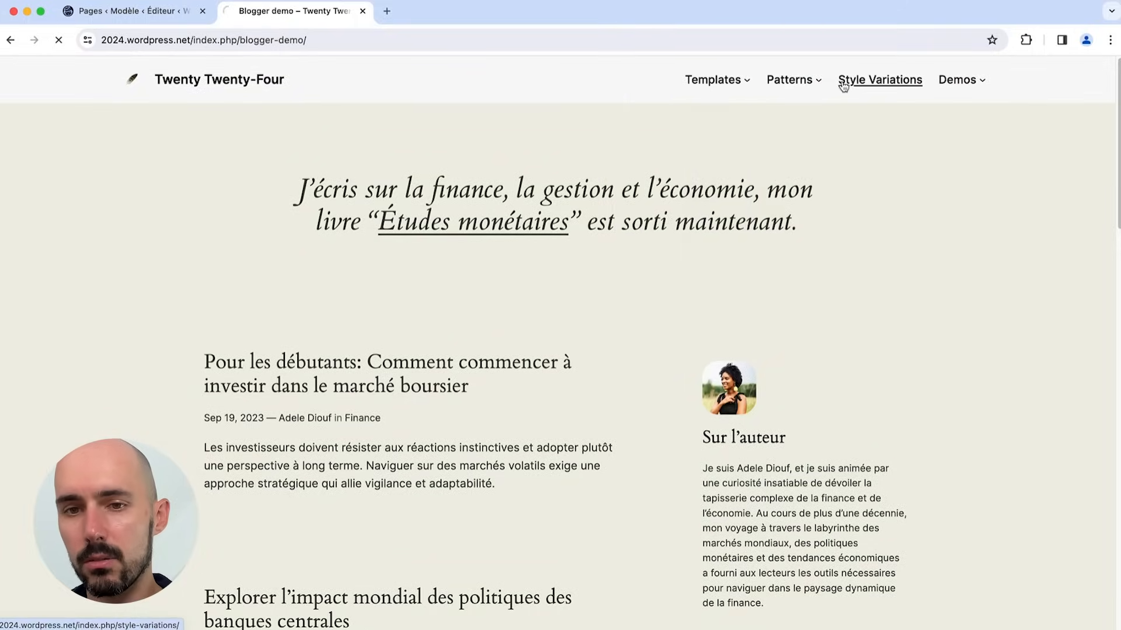
# Step: Look through the variations shown on the Twenty Twenty-Four Style Variations page
pyautogui.scroll(-4, 494, 337)
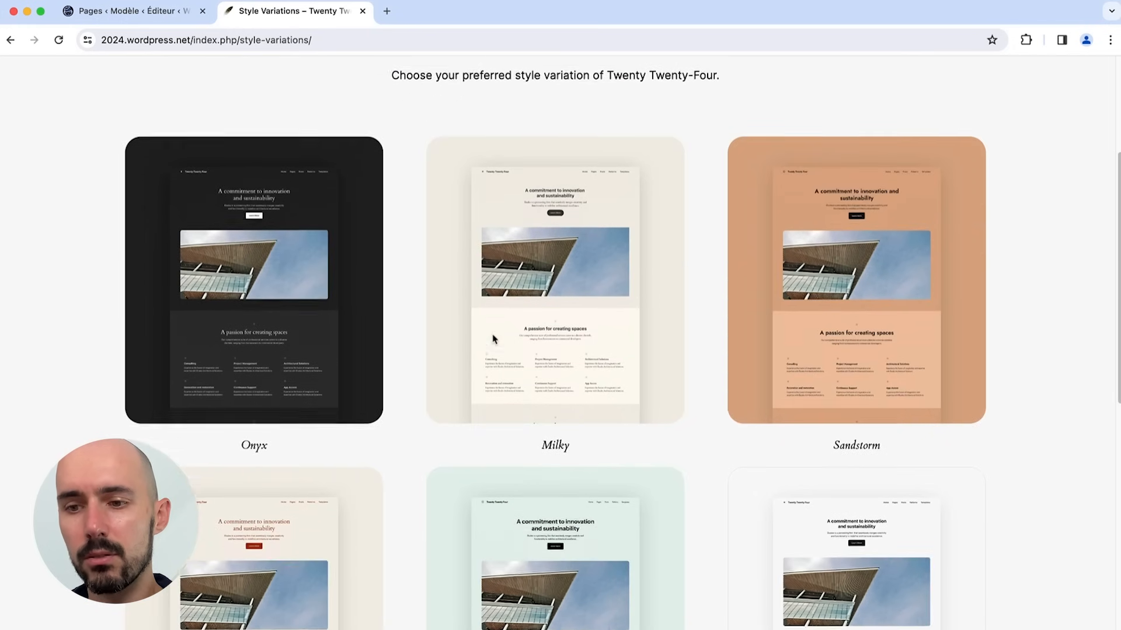
pyautogui.scroll(-8, 493, 339)
pyautogui.scroll(12, 493, 339)
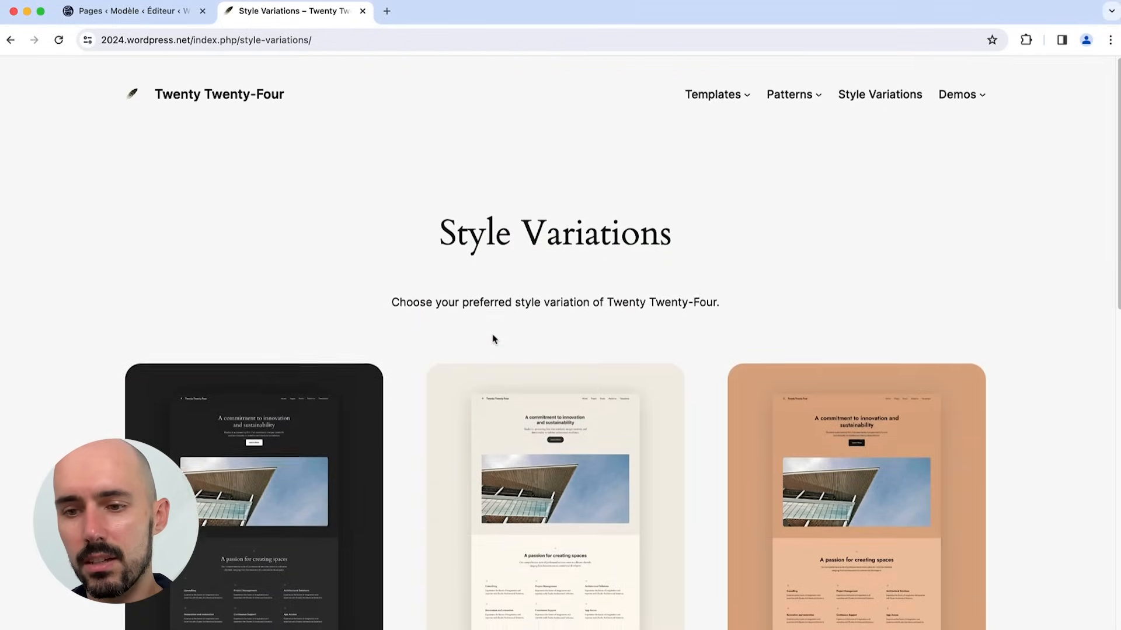
pyautogui.scroll(-1, 493, 338)
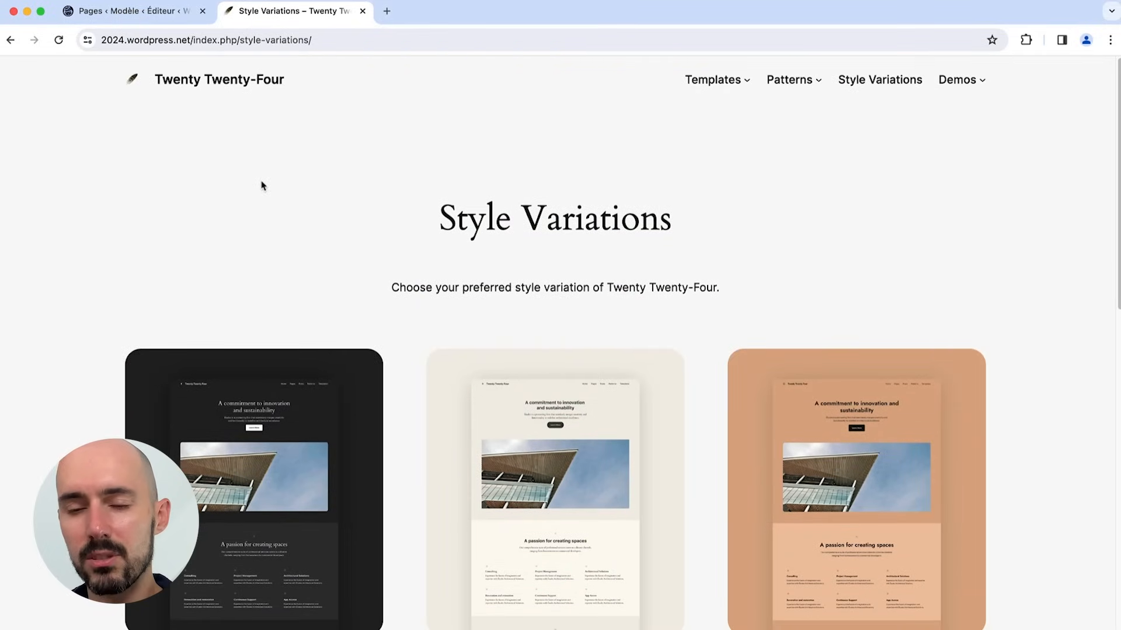
# Step: Return to the WordPress site editor, open the theme's Styles, and try the Ember and Ice variations
pyautogui.click(165, 21)
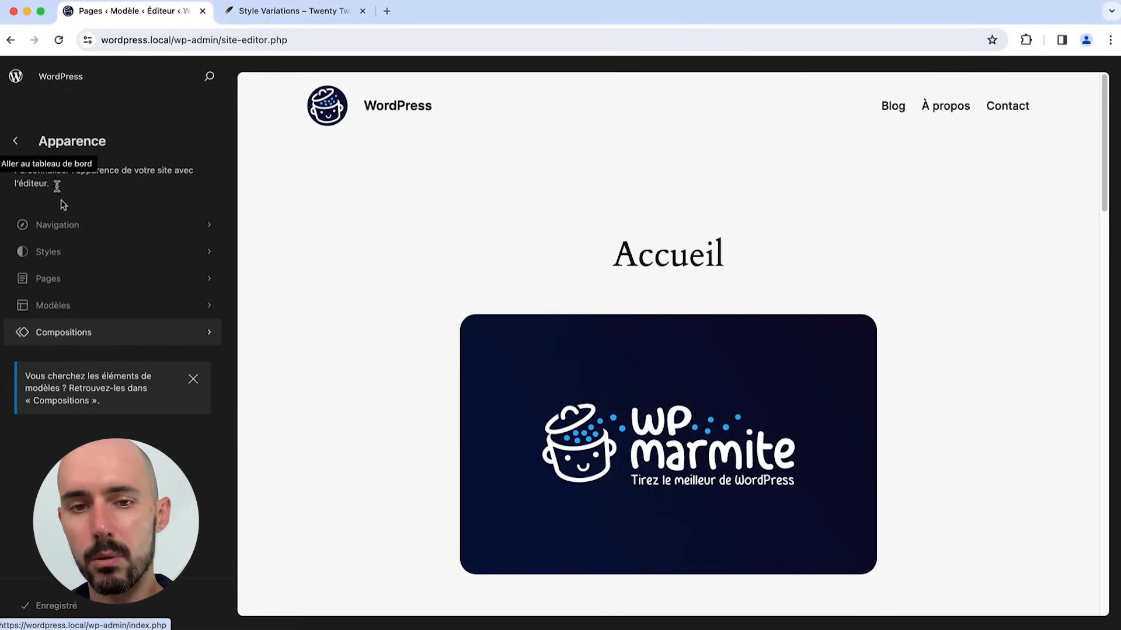
pyautogui.click(105, 261)
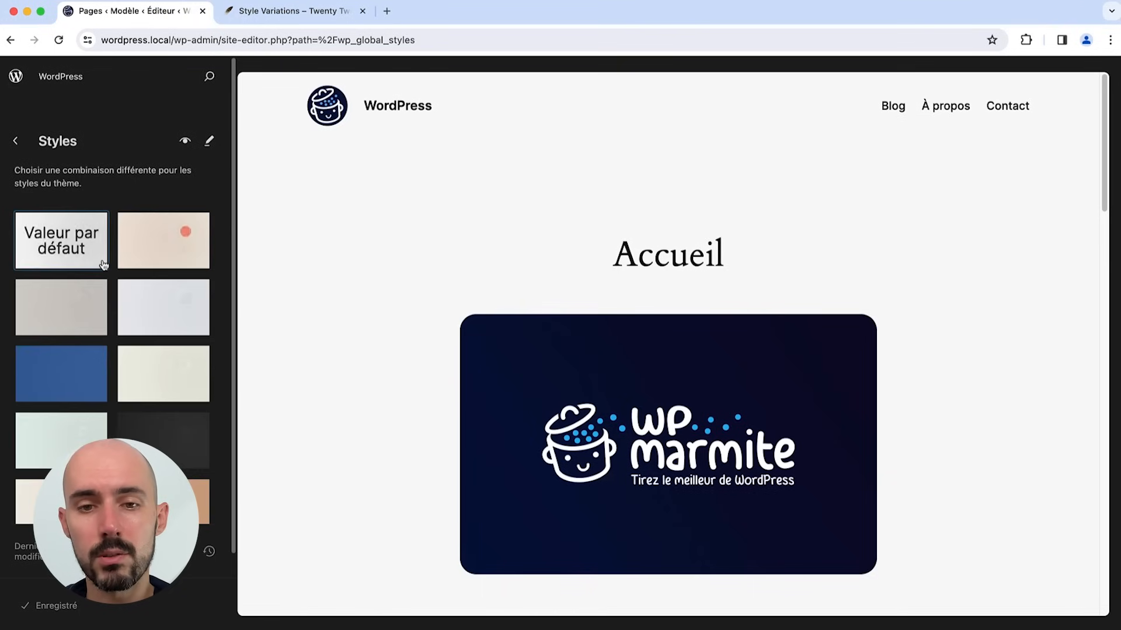
pyautogui.click(141, 258)
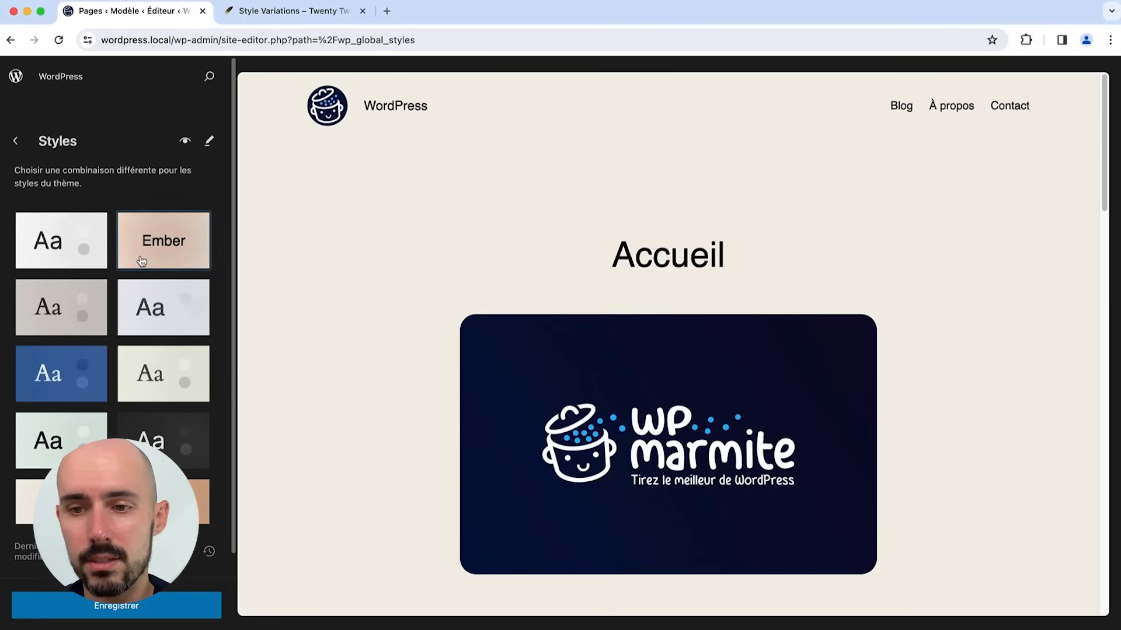
pyautogui.click(155, 308)
# Step: Open the style book and examine how the Ice variation renders headings, lists, quotes and banners
pyautogui.click(183, 143)
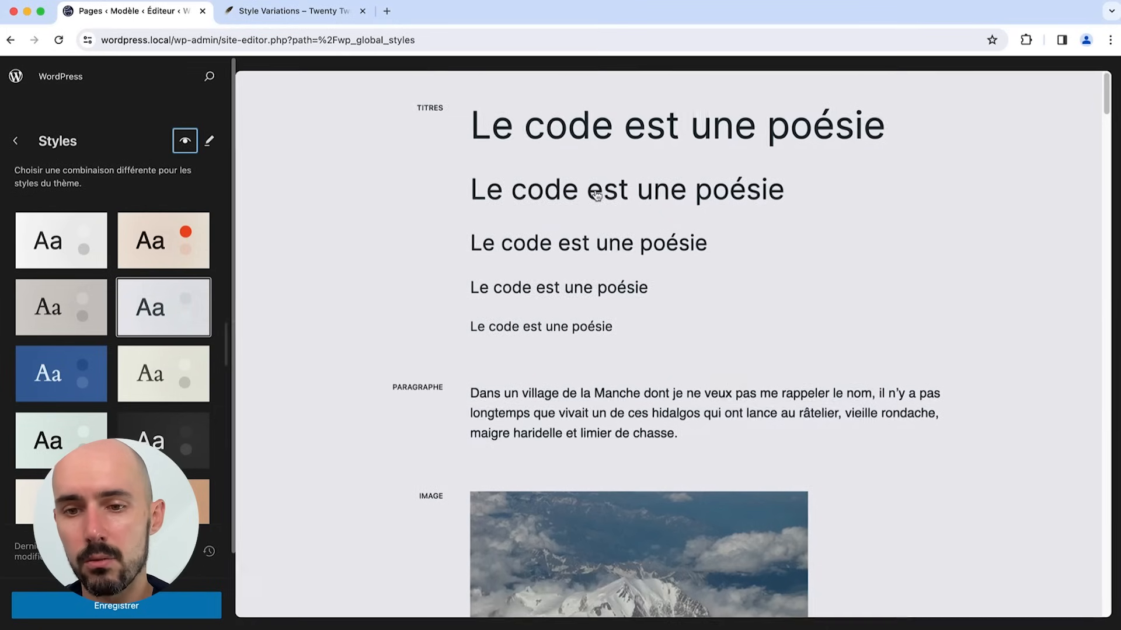
pyautogui.scroll(-2, 595, 193)
pyautogui.scroll(-20, 596, 196)
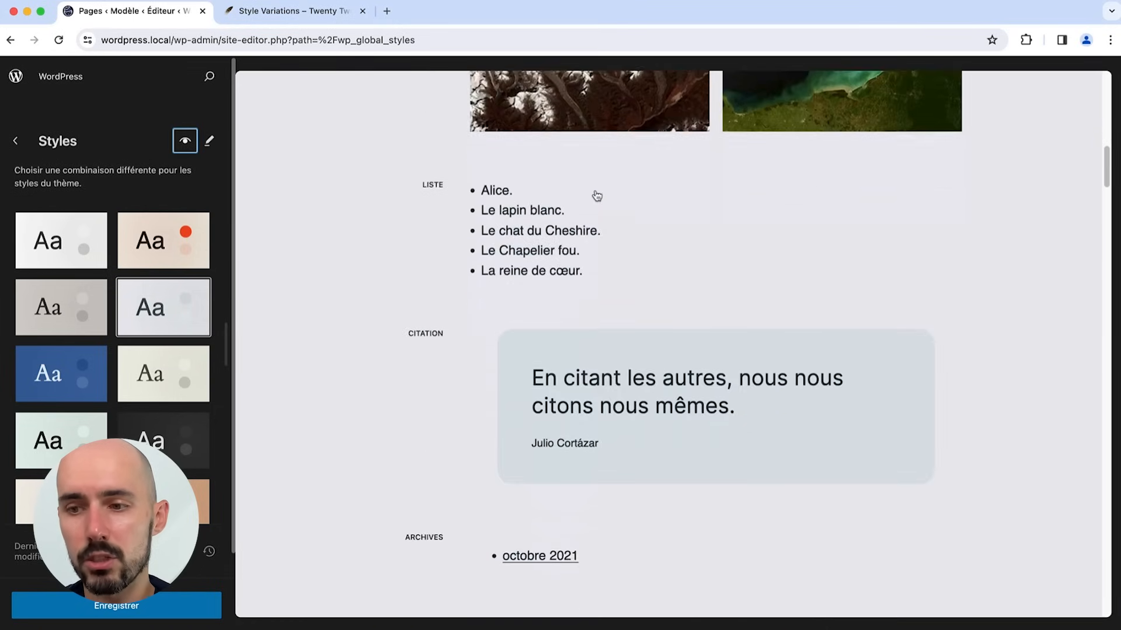
pyautogui.scroll(-20, 595, 194)
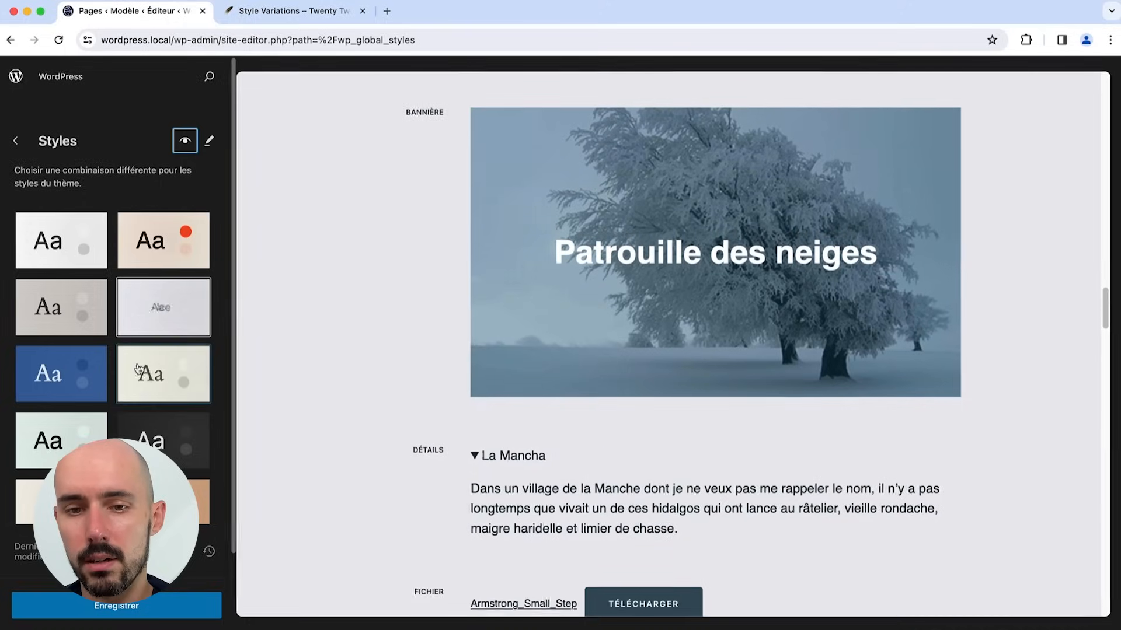
# Step: Try the Milky, Maelstrom and Fossil variations in the style book, and return to the homepage preview
pyautogui.click(140, 377)
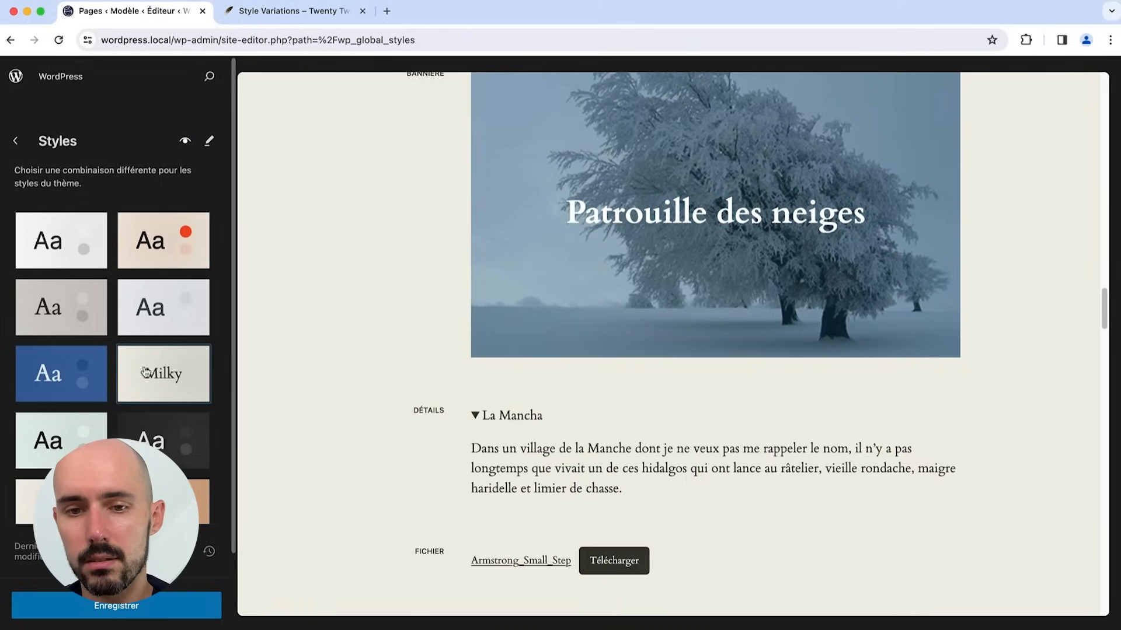
pyautogui.click(61, 377)
pyautogui.click(53, 331)
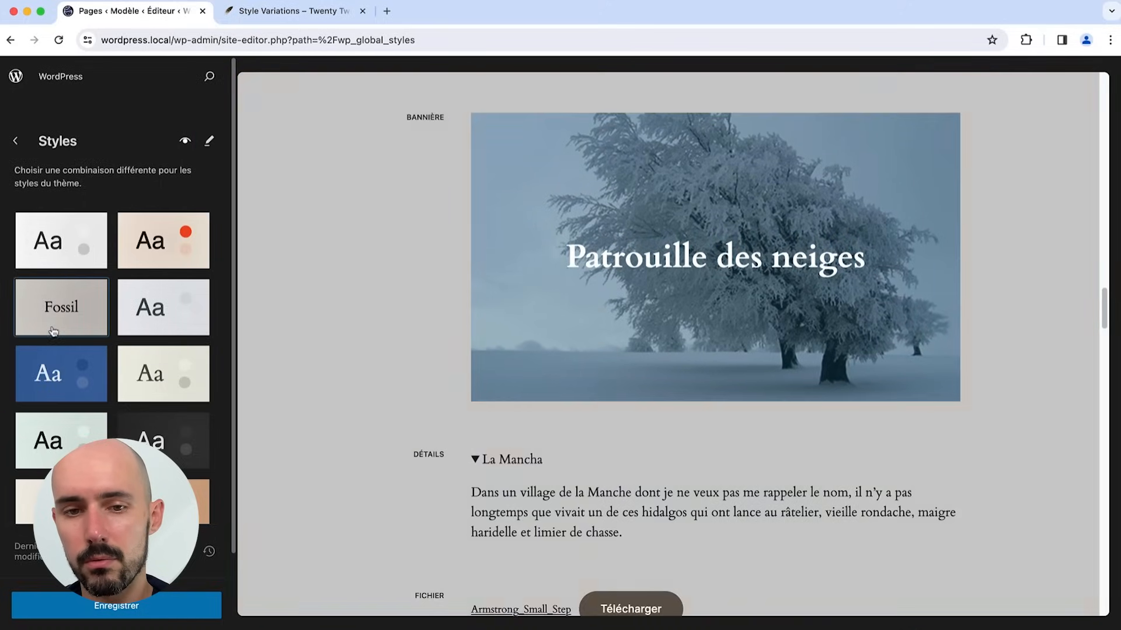
pyautogui.scroll(-10, 475, 345)
pyautogui.click(187, 142)
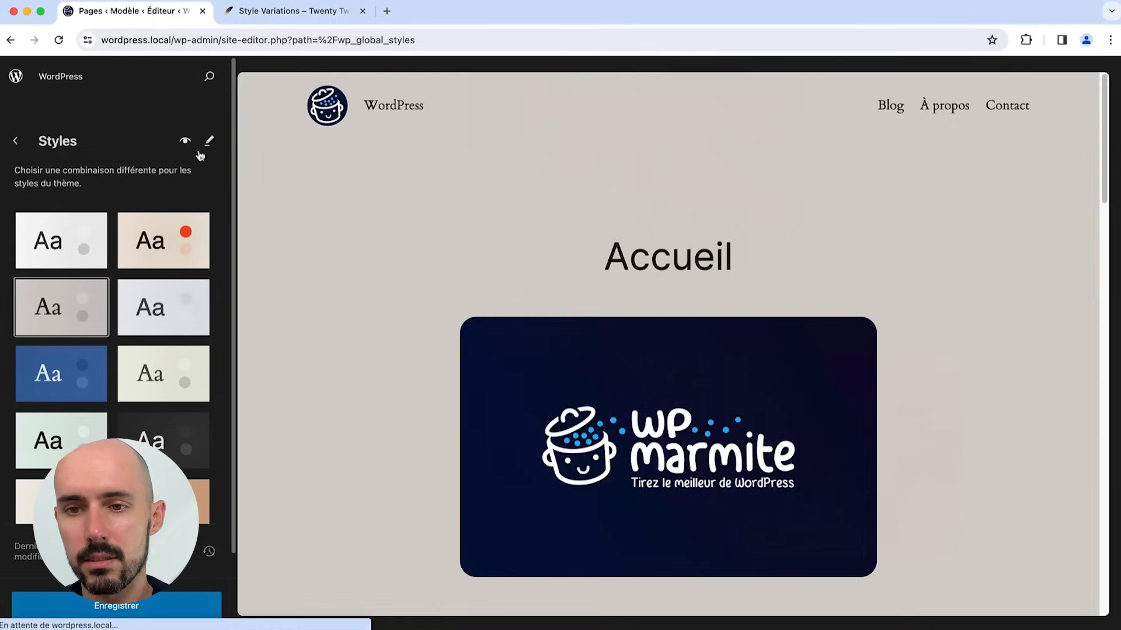
# Step: Try the Onyx, Mint and Sandstorm variations on the homepage preview
pyautogui.click(152, 442)
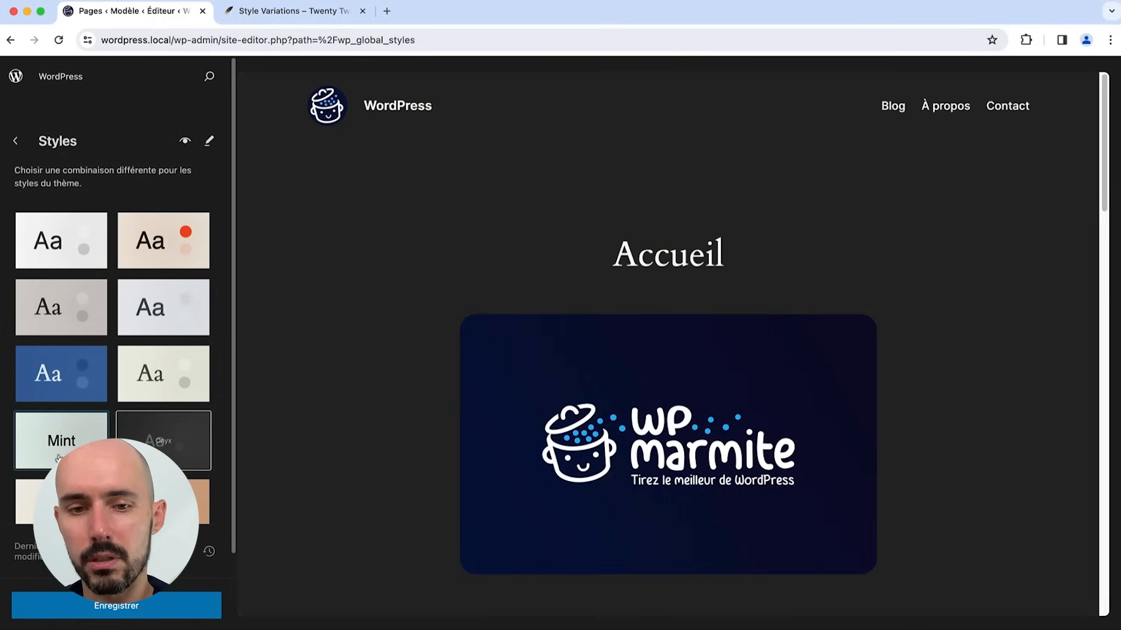
pyautogui.click(61, 438)
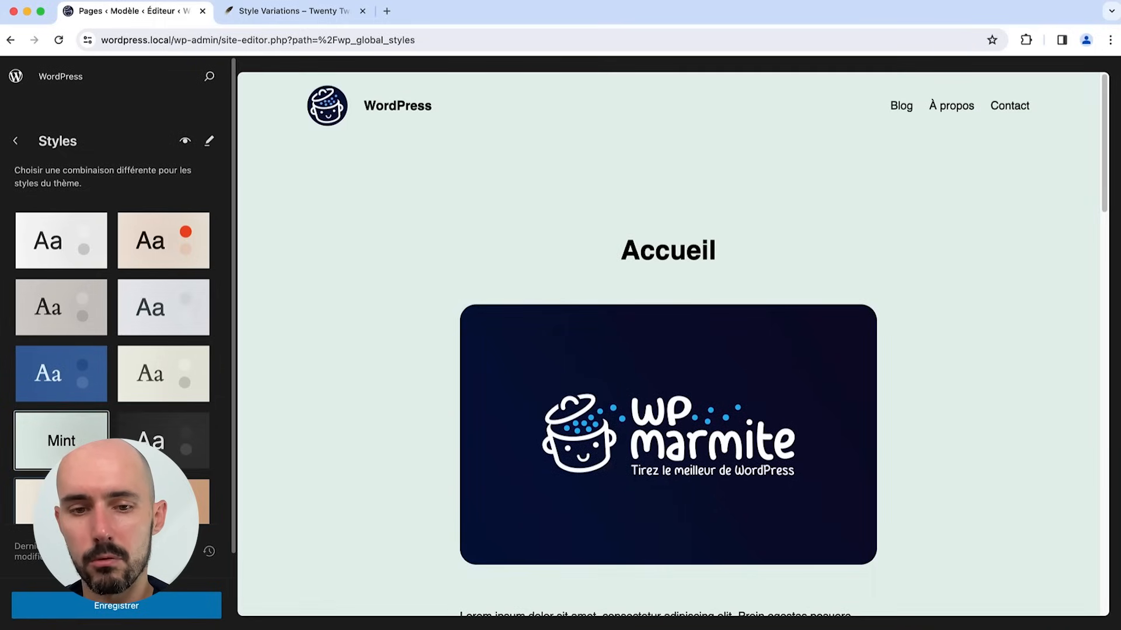
pyautogui.scroll(-1, 95, 416)
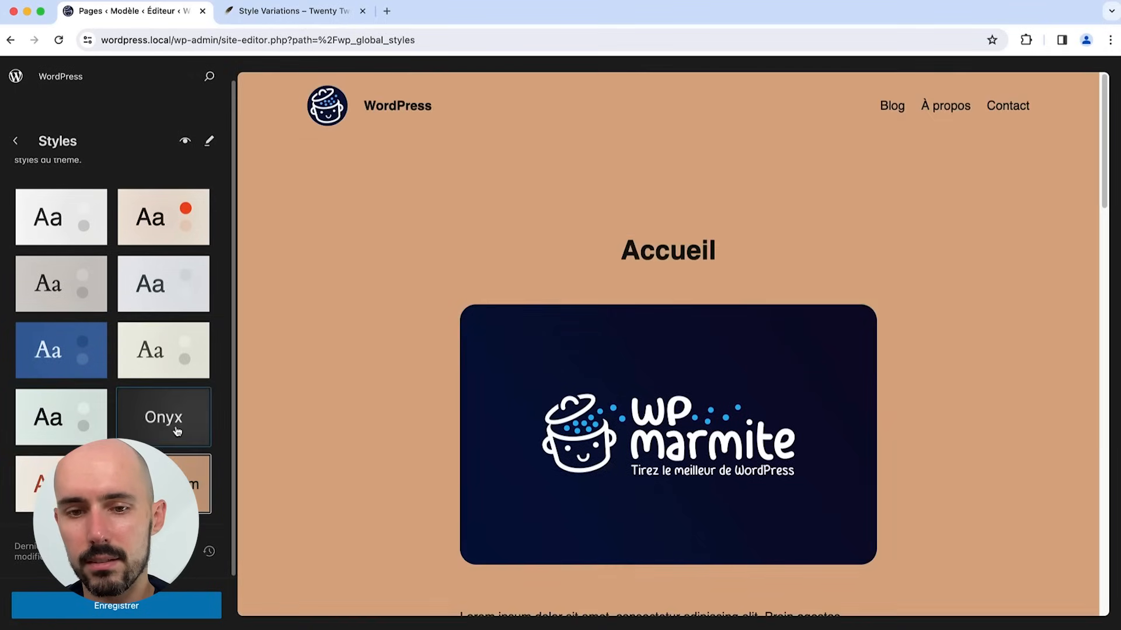
# Step: Try the Milky, Ice, Fossil and Maelstrom variations on the homepage, and restore the Valeur par défaut style
pyautogui.click(174, 337)
pyautogui.click(165, 294)
pyautogui.click(62, 292)
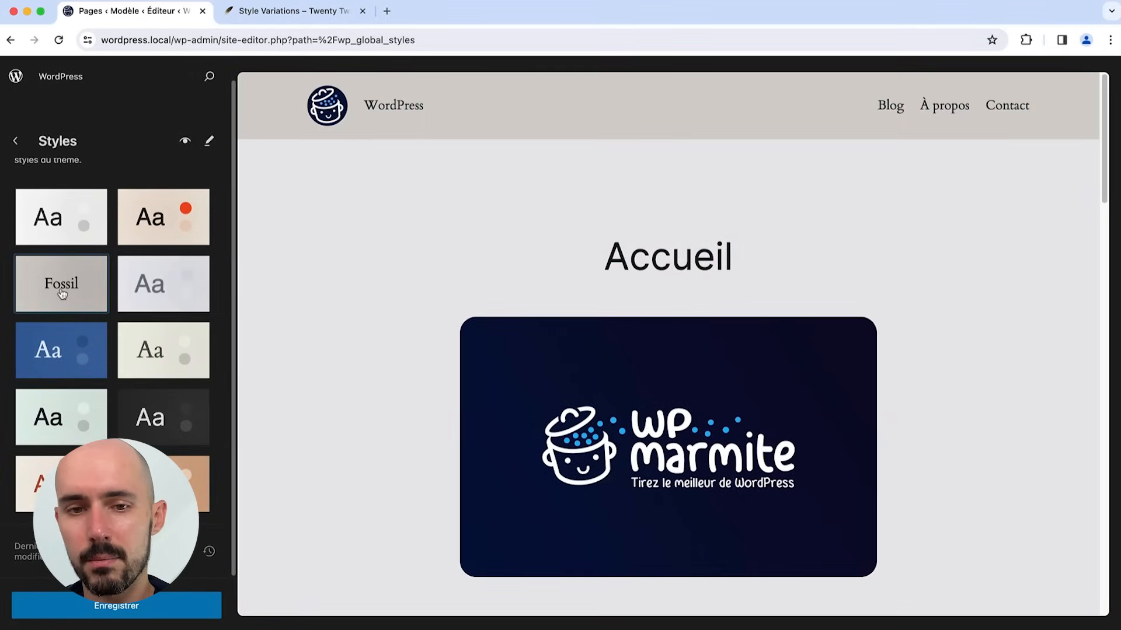
pyautogui.click(58, 355)
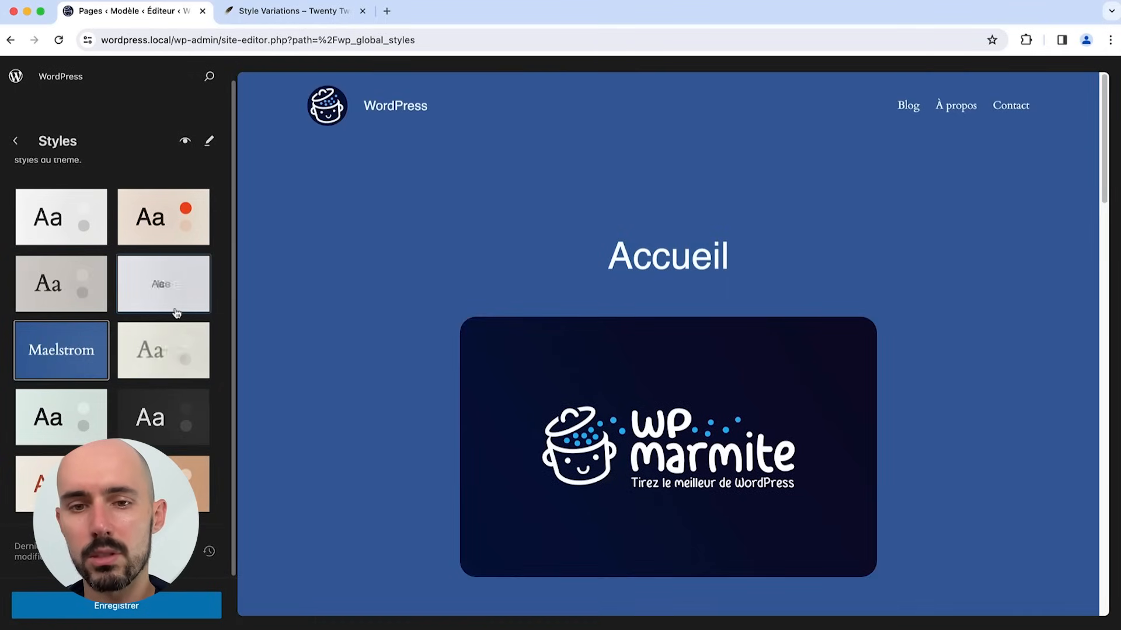
pyautogui.click(164, 267)
pyautogui.click(79, 225)
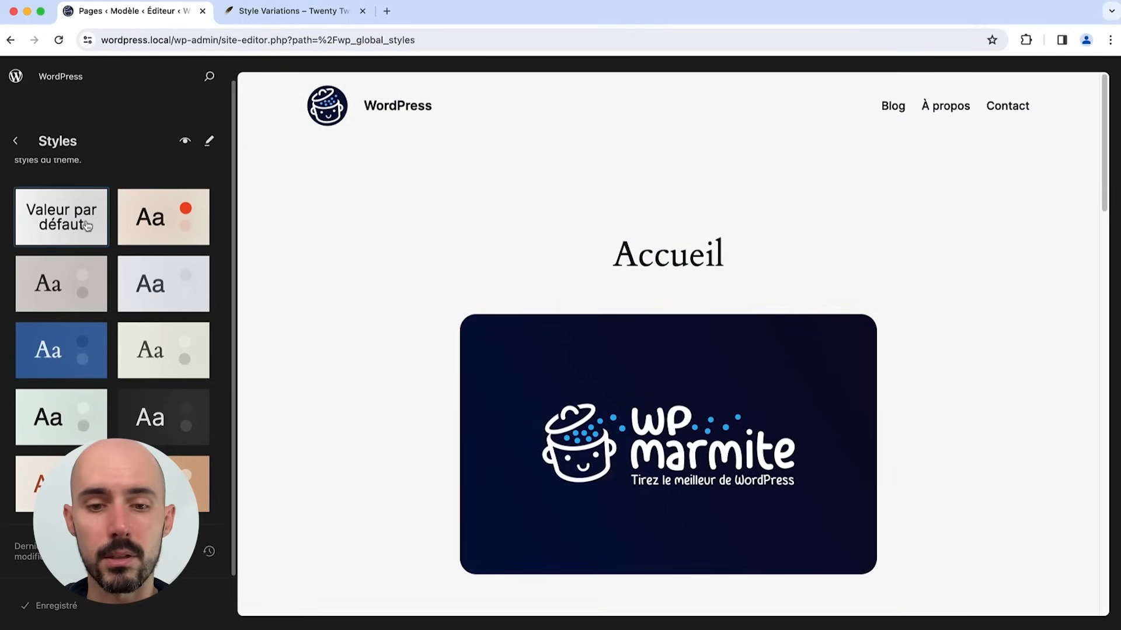
# Step: Open the global styles in the editor and examine the Couleurs settings with the palette's solid and gradient colours
pyautogui.click(209, 141)
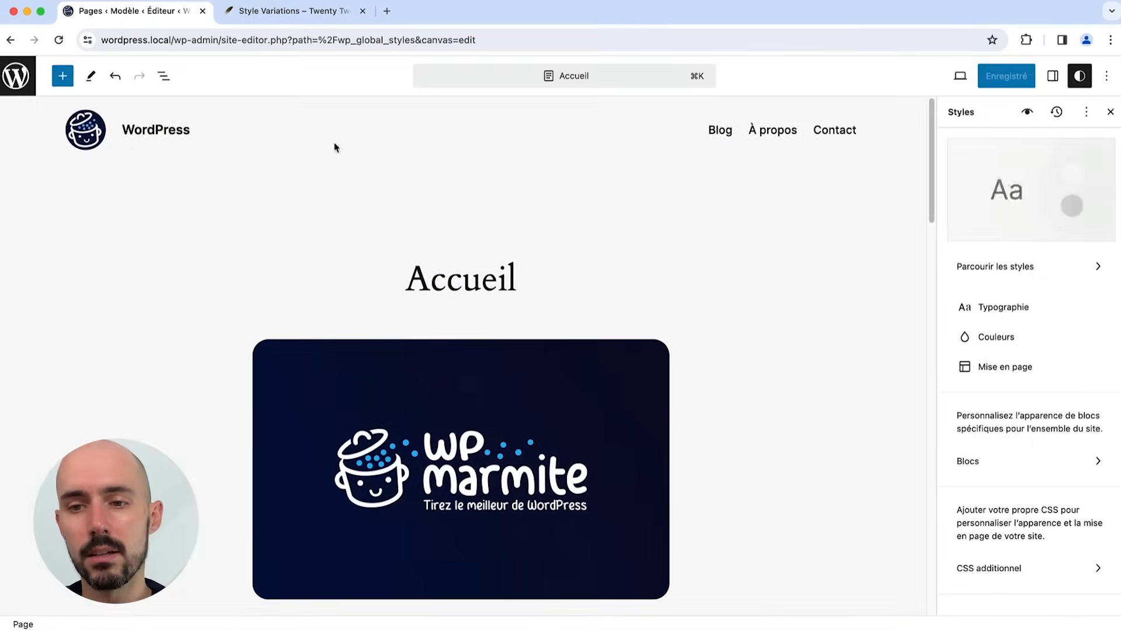
pyautogui.click(983, 270)
pyautogui.click(953, 142)
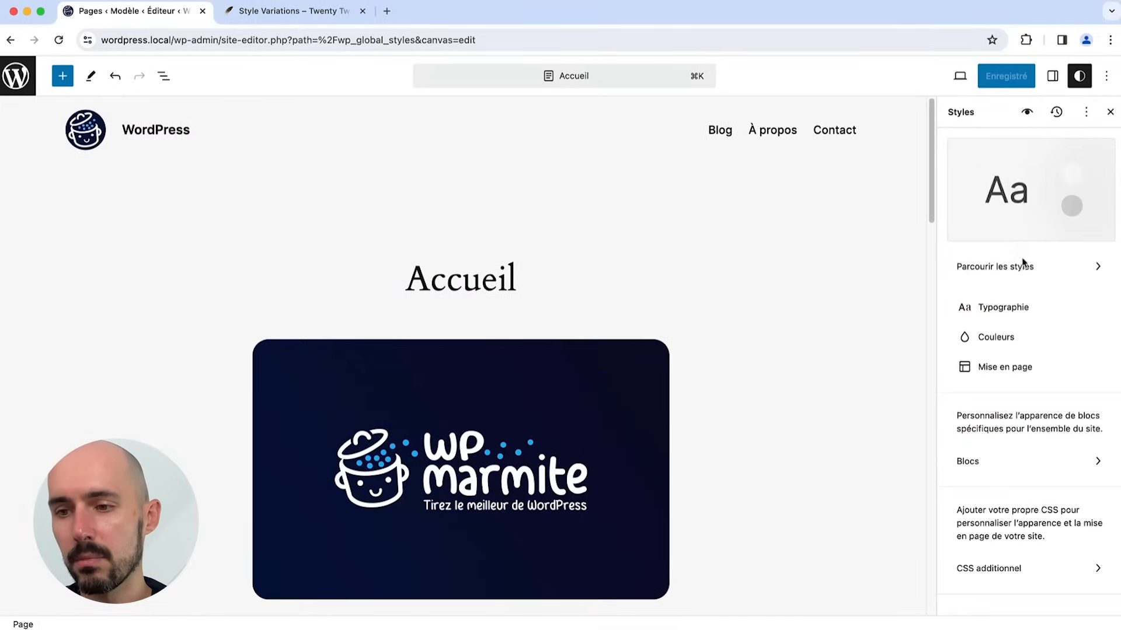
pyautogui.click(992, 338)
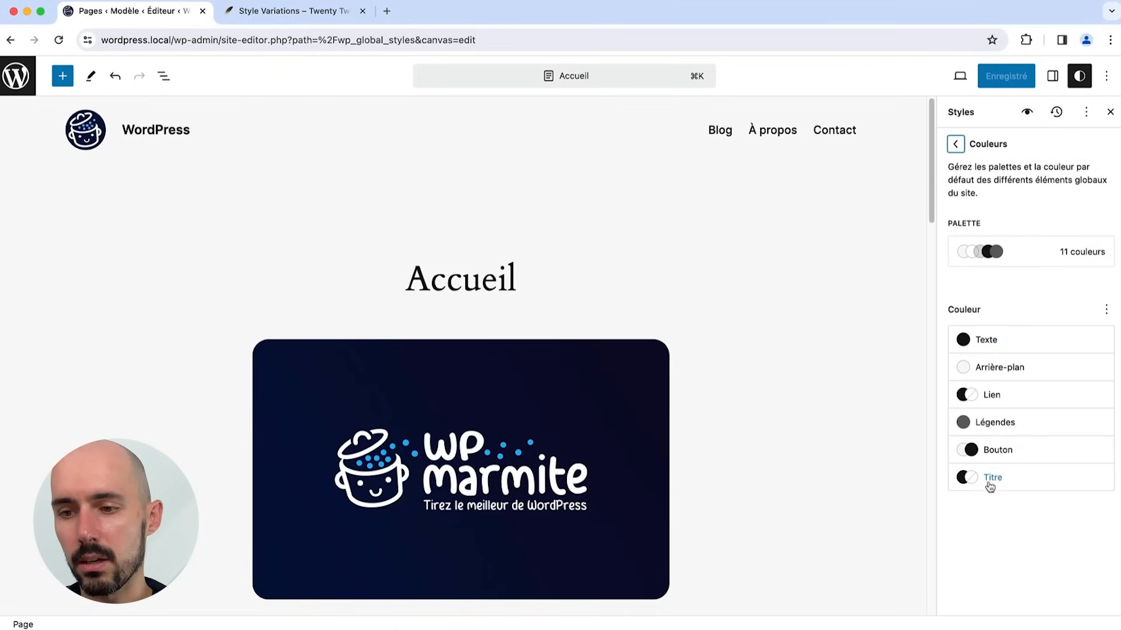
pyautogui.click(1028, 250)
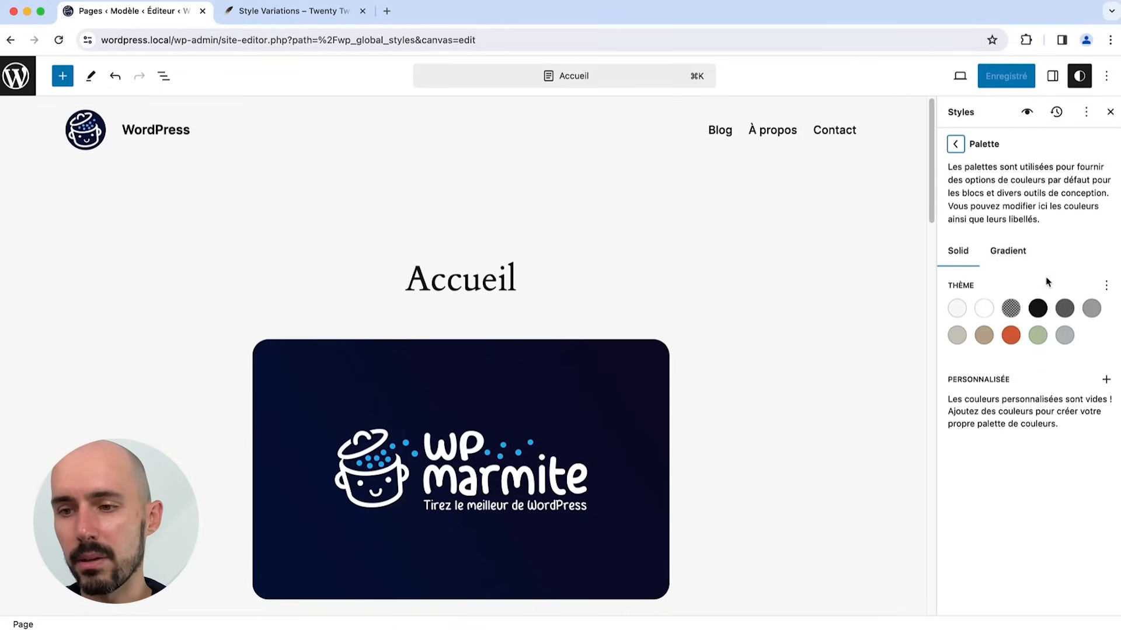
pyautogui.click(1016, 259)
pyautogui.click(959, 252)
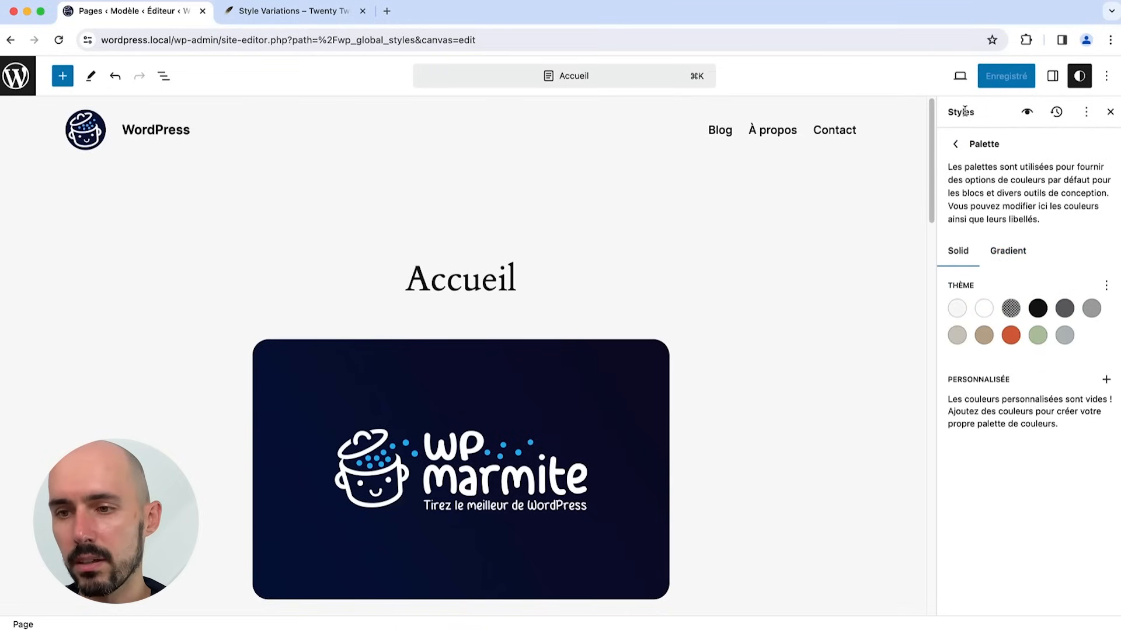
pyautogui.click(957, 142)
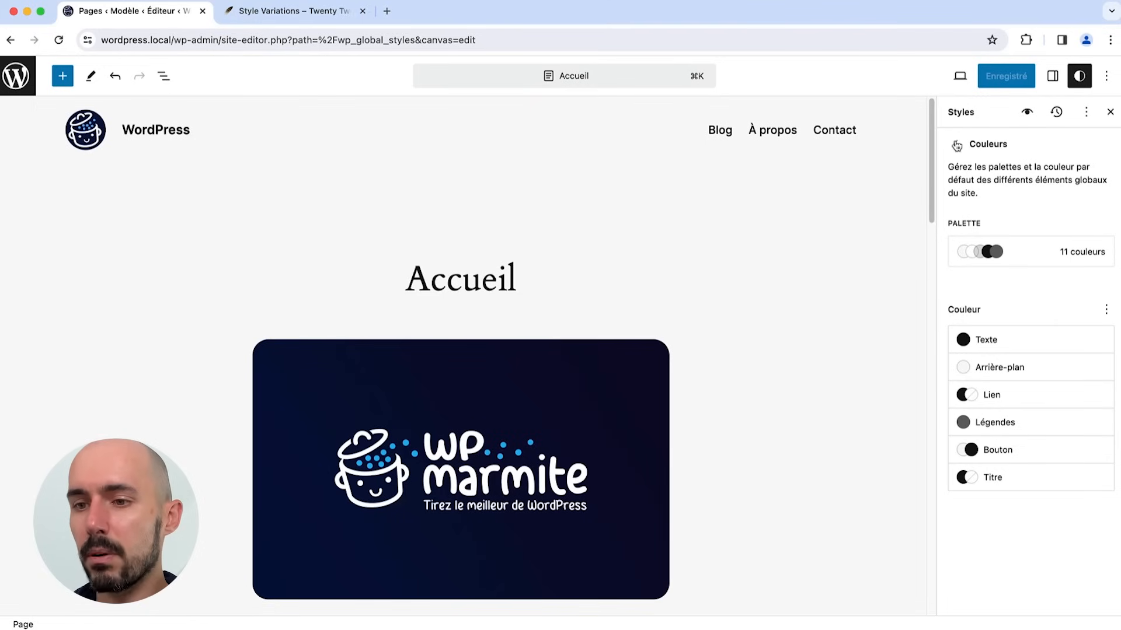
pyautogui.click(956, 146)
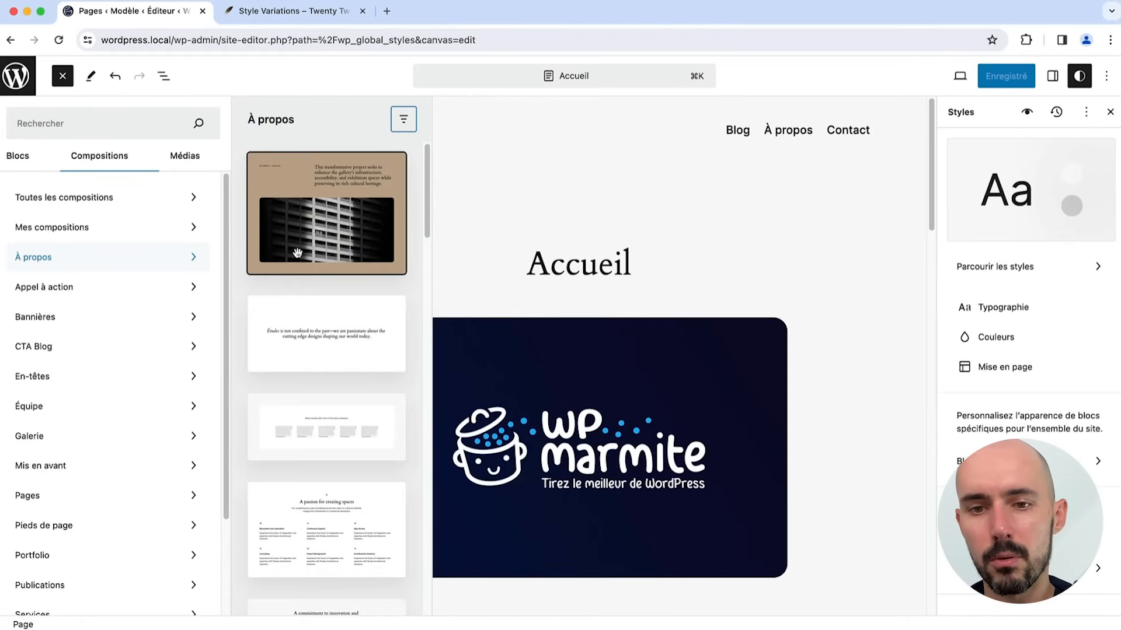
# Step: Browse the À propos compositions, and open the À propos page for editing by searching the command palette for "à pro"
pyautogui.scroll(-8, 325, 260)
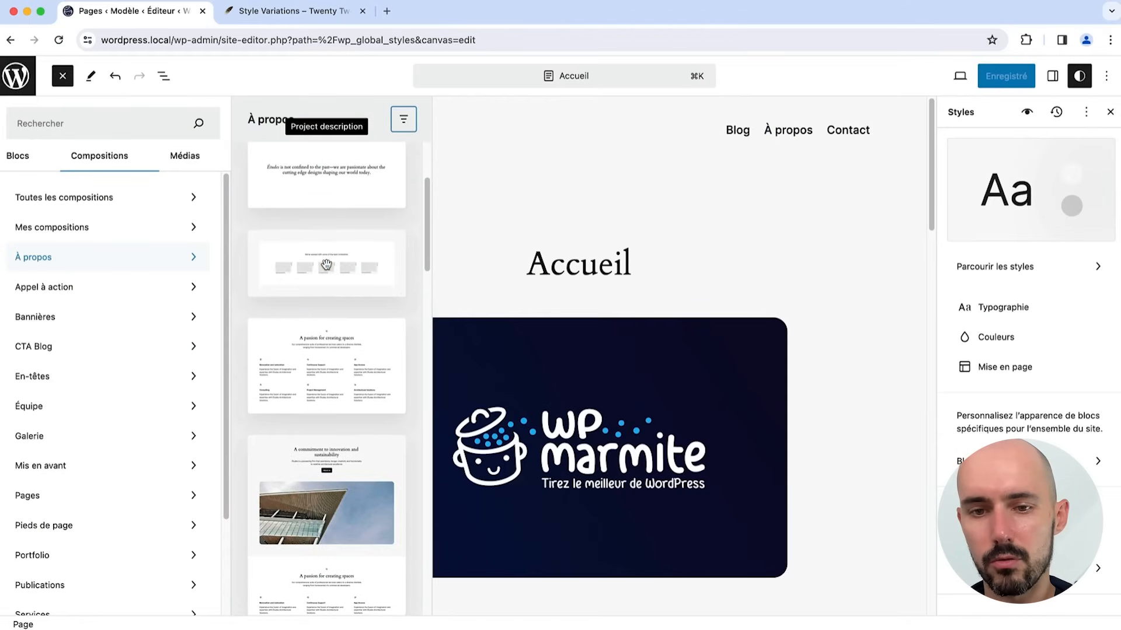
pyautogui.scroll(-9, 325, 263)
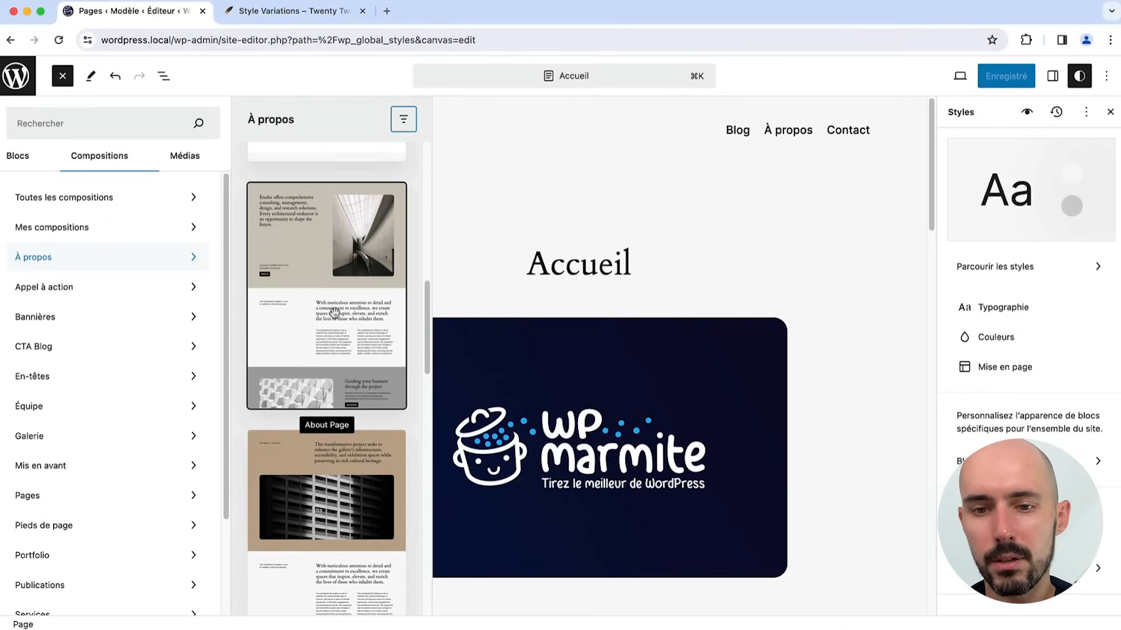
pyautogui.click(622, 76)
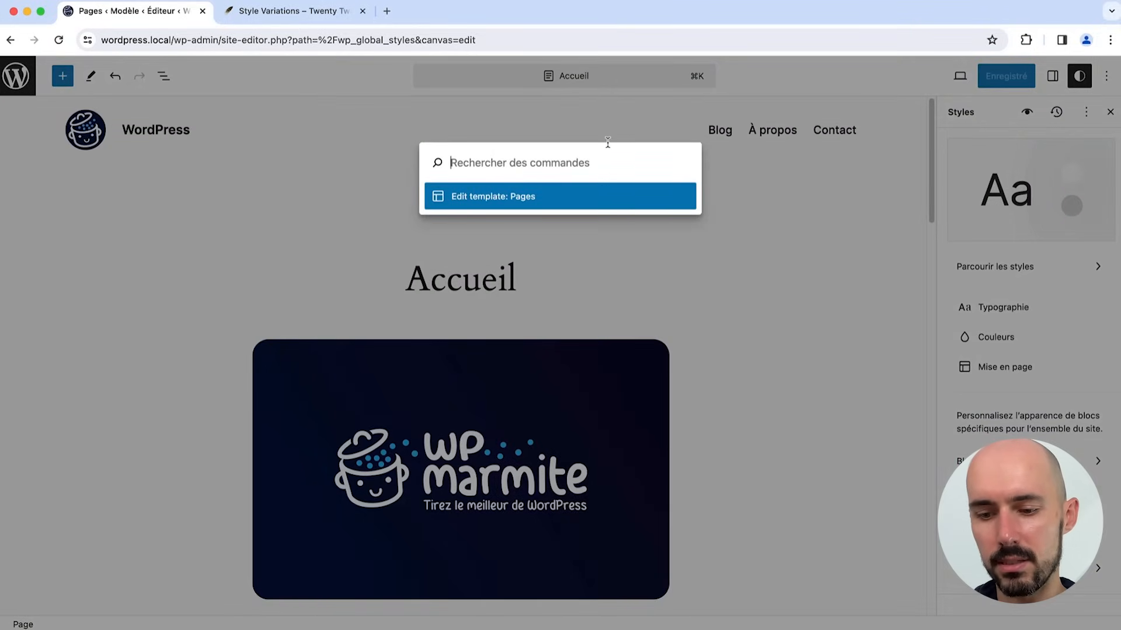
pyautogui.write('à pro')
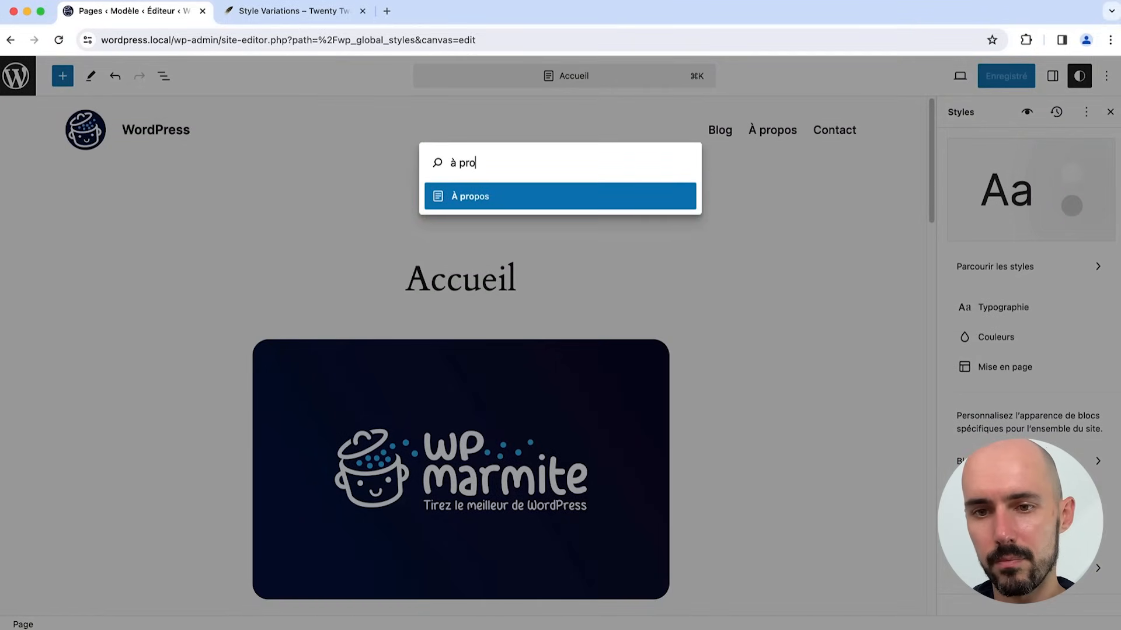
pyautogui.press('Return')
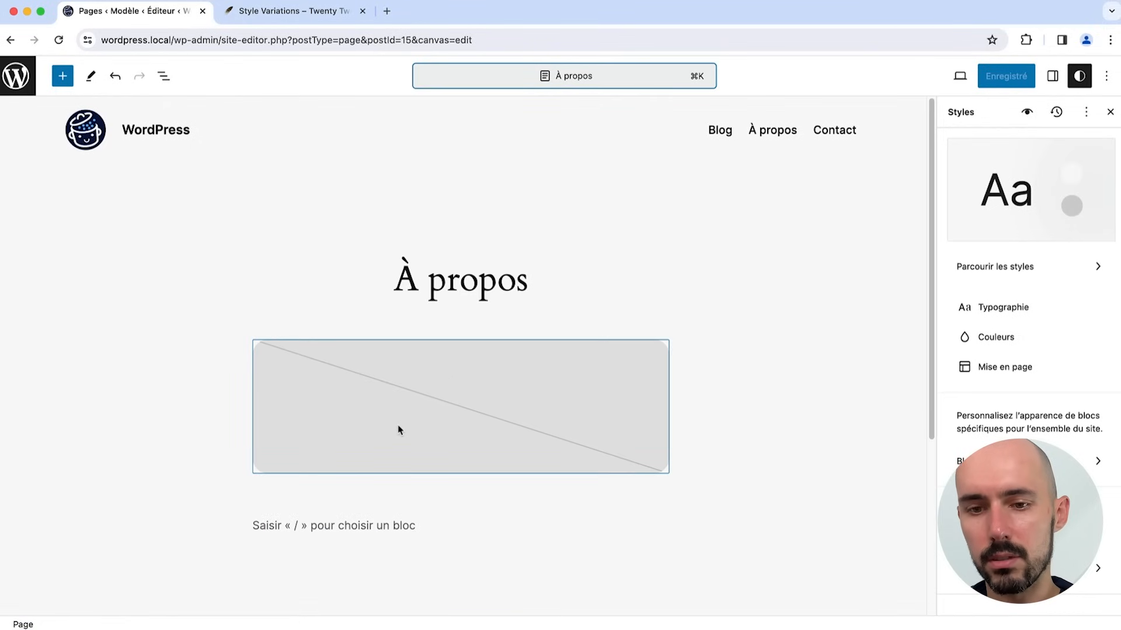
# Step: Insert the "Team members, 4 columns" composition from the À propos category at the empty paragraph below the featured image
pyautogui.click(399, 430)
pyautogui.click(346, 525)
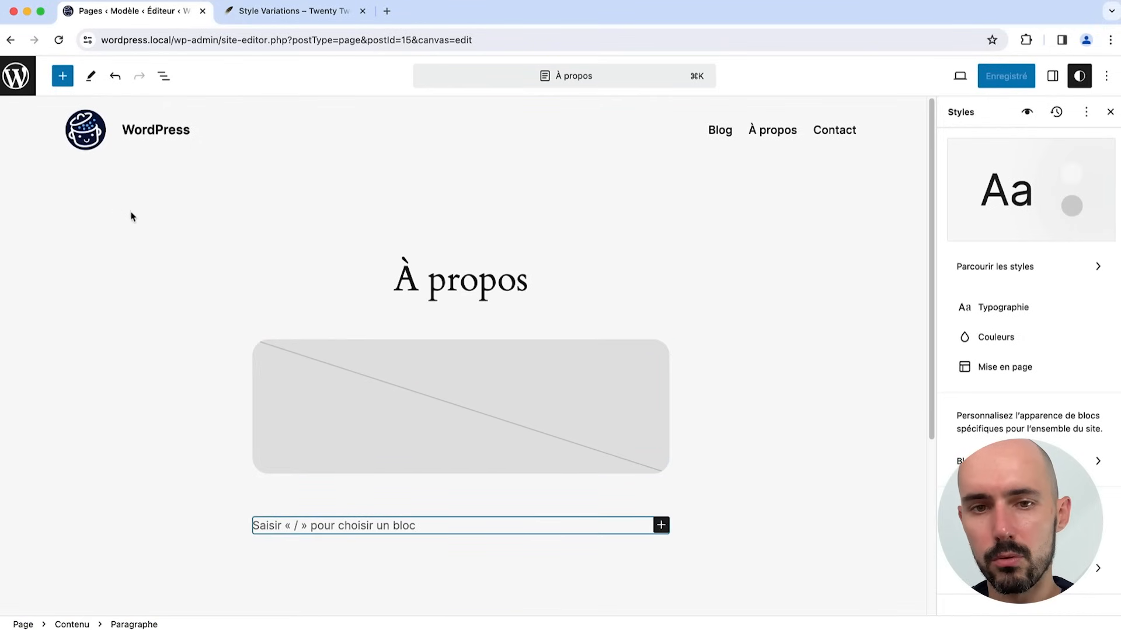
pyautogui.click(60, 77)
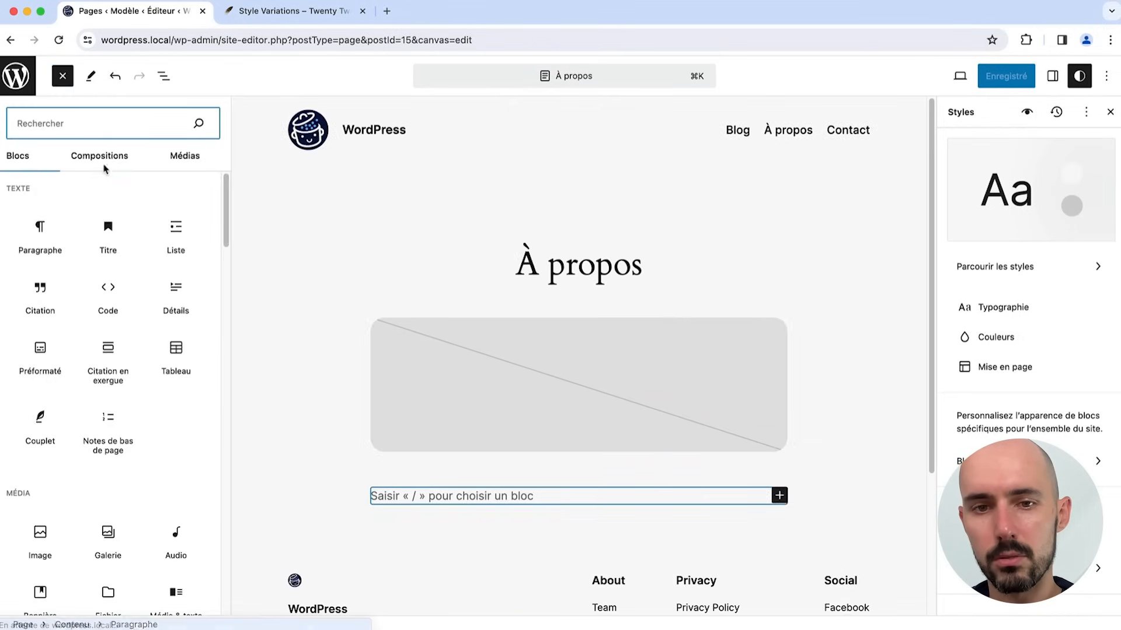
pyautogui.click(100, 159)
pyautogui.click(76, 264)
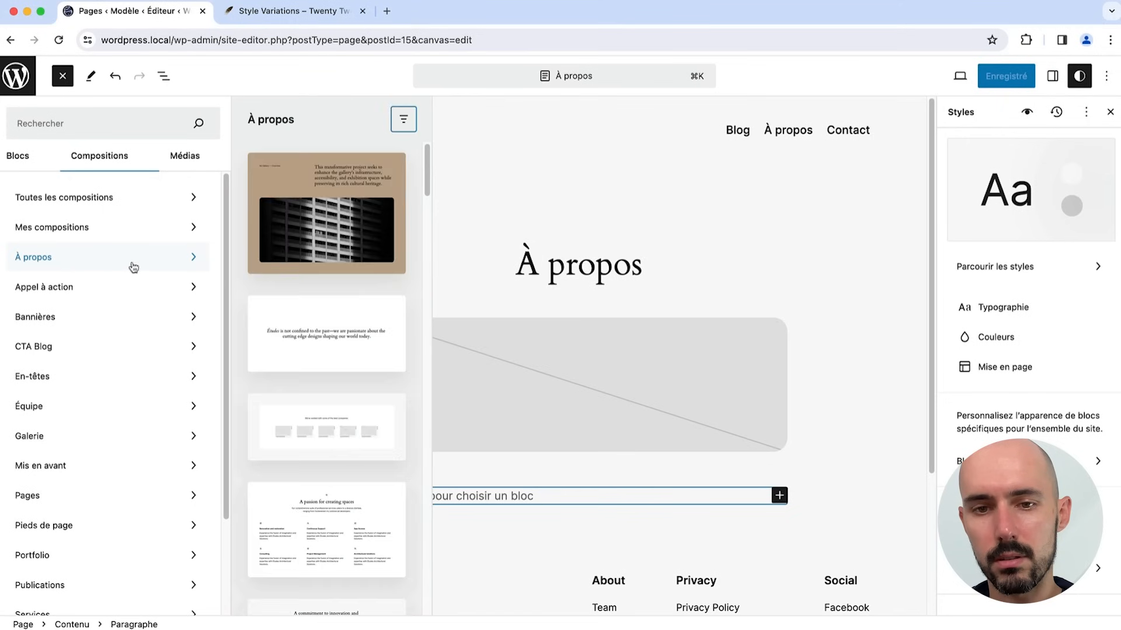
pyautogui.scroll(-8, 318, 281)
pyautogui.scroll(-5, 318, 284)
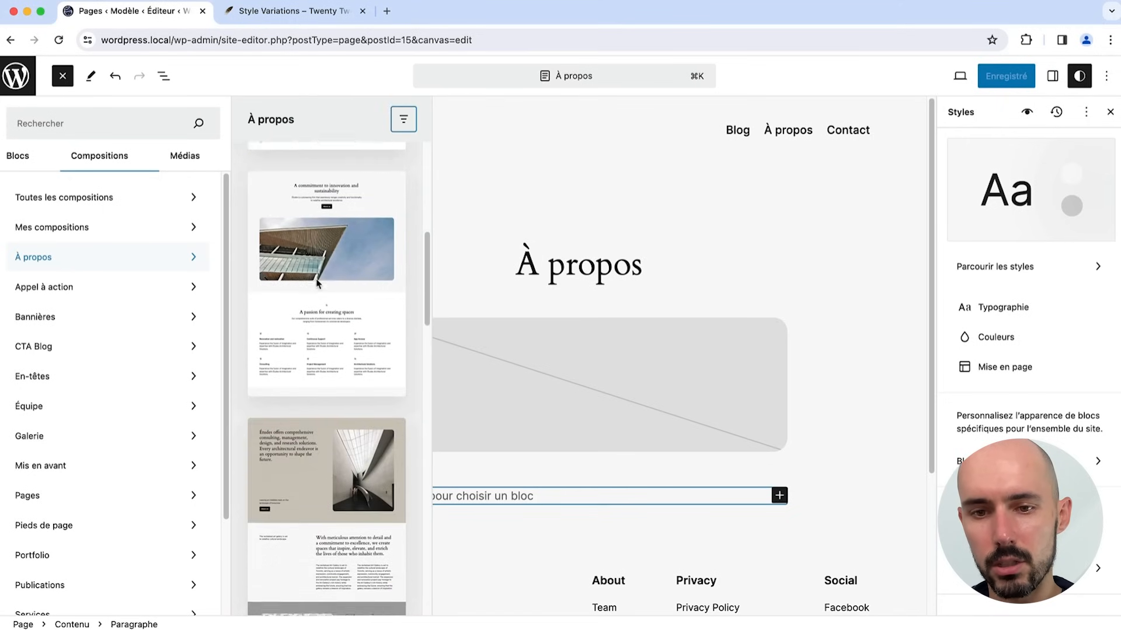
pyautogui.scroll(-10, 328, 338)
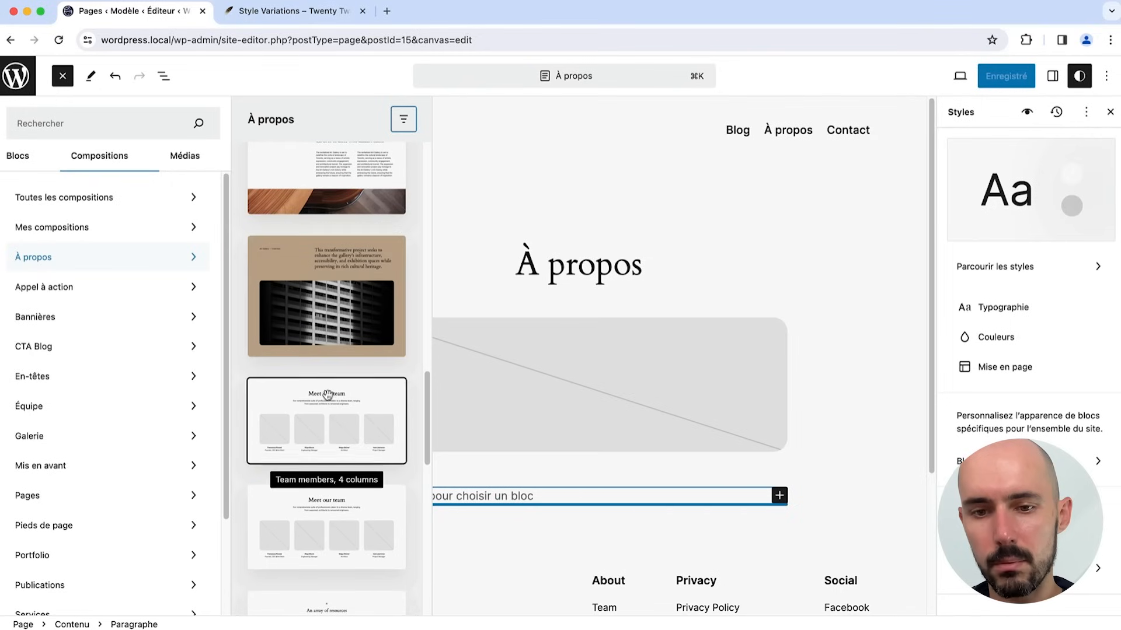
pyautogui.click(357, 406)
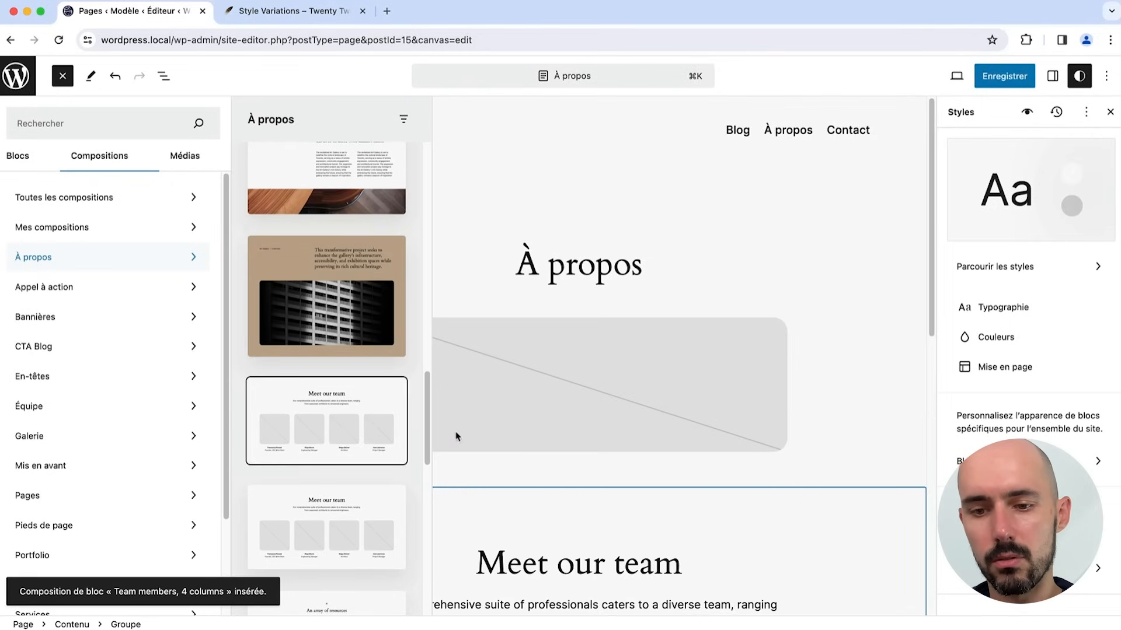
# Step: Fill the second team member's image placeholder with the media library photo of the woman in a red sweater
pyautogui.scroll(-5, 495, 445)
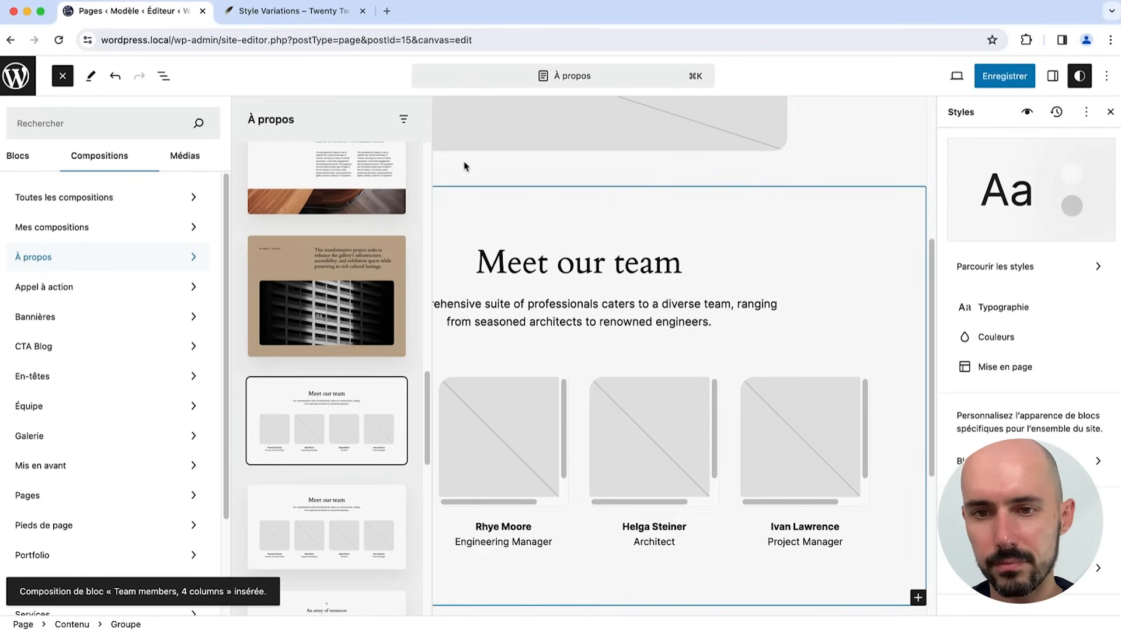
pyautogui.click(488, 198)
pyautogui.click(428, 471)
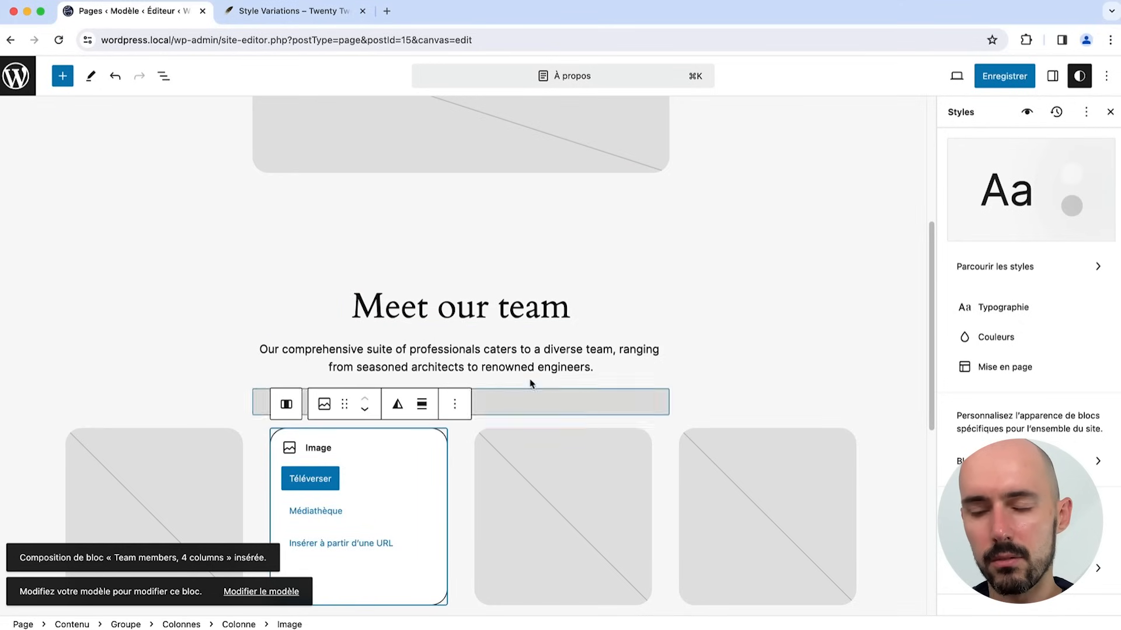
pyautogui.scroll(-4, 565, 367)
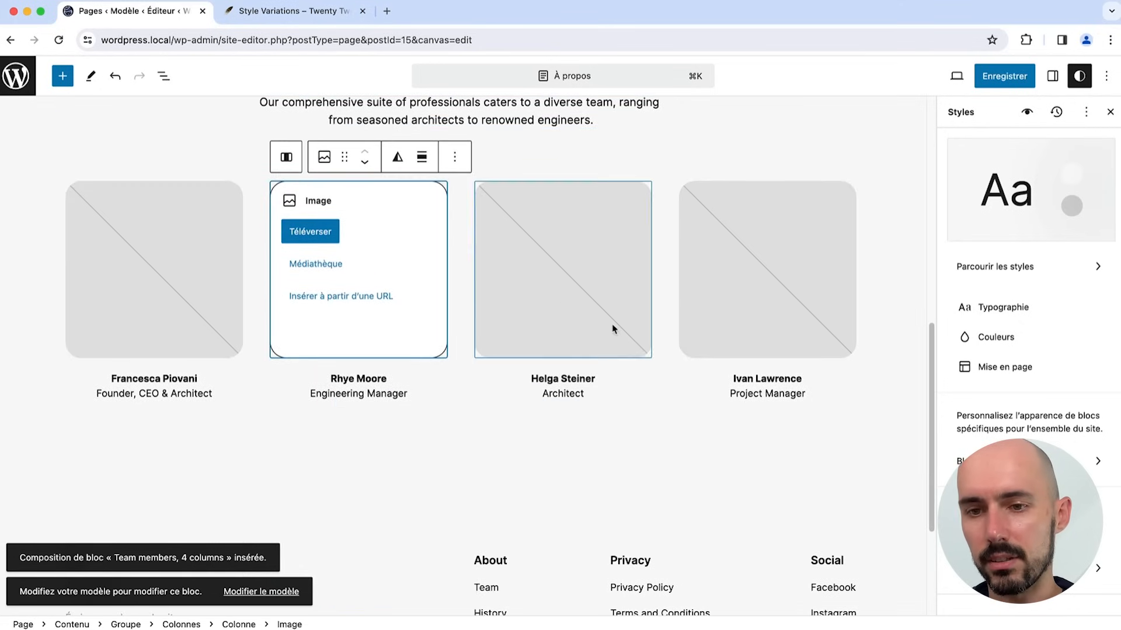
pyautogui.click(1052, 76)
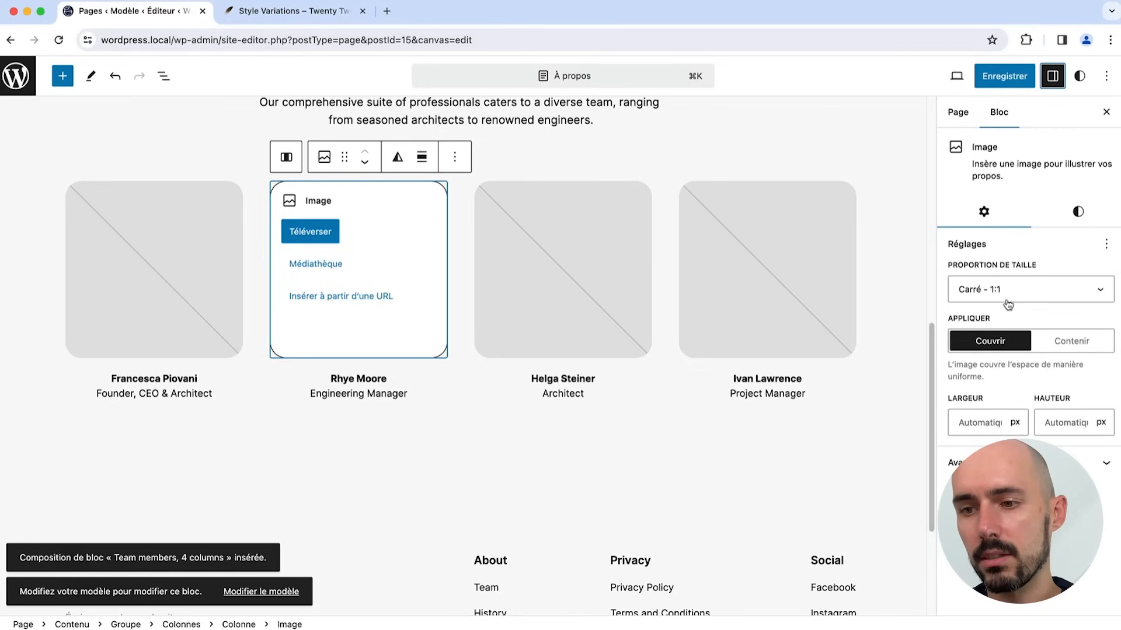
pyautogui.click(338, 268)
pyautogui.click(194, 344)
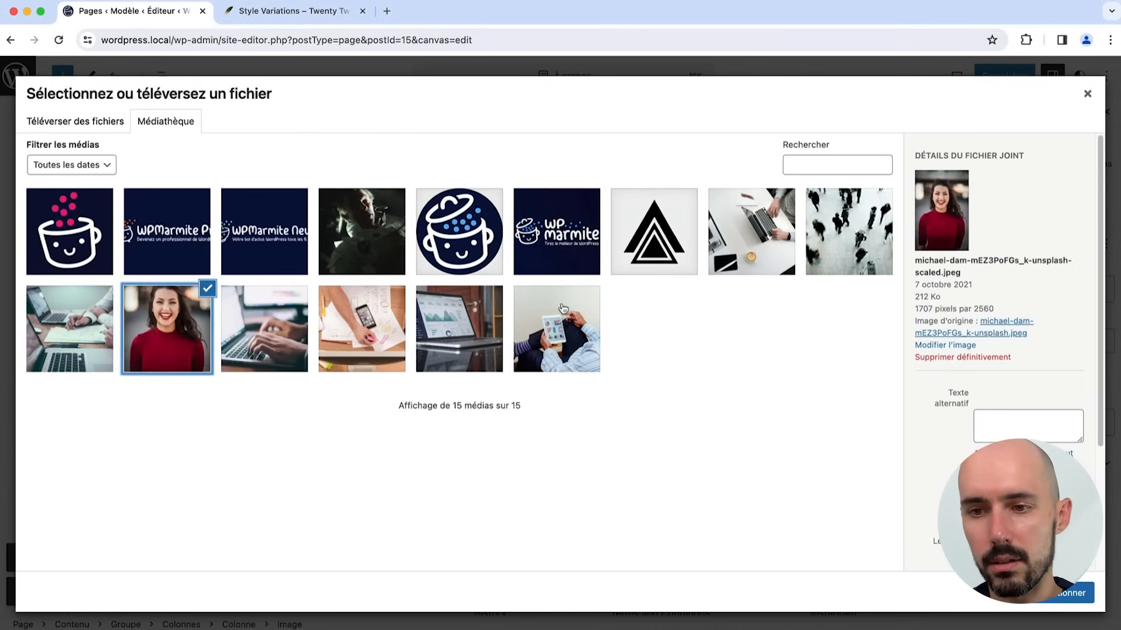
pyautogui.click(1074, 593)
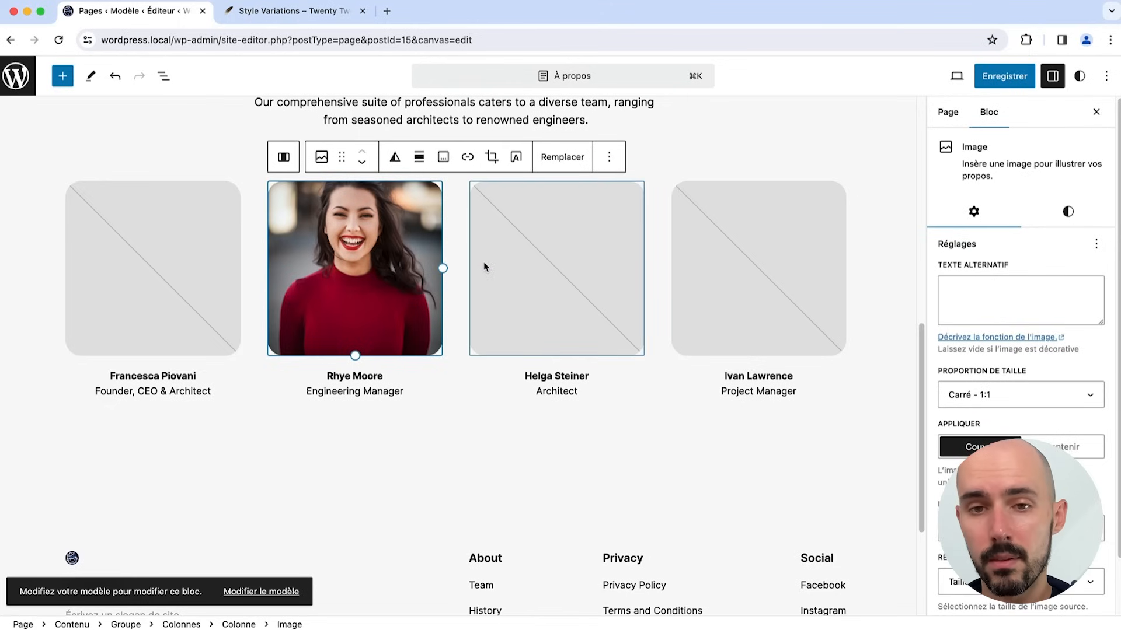
pyautogui.scroll(3, 484, 262)
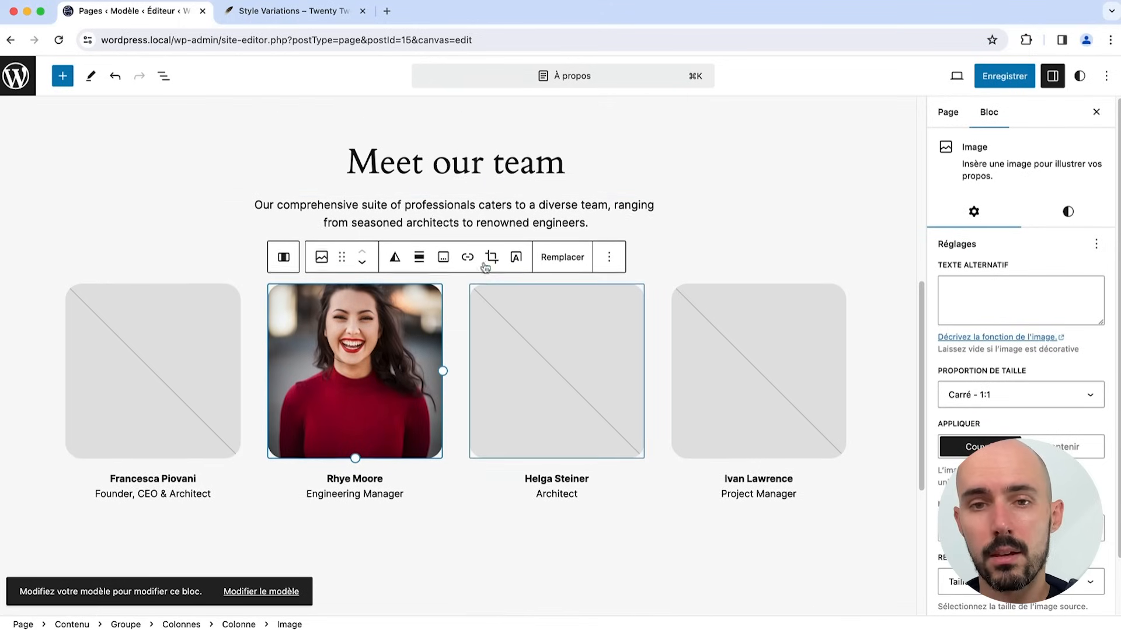
# Step: Examine the full-page layouts in the Pages composition category, from the home pages to RSVP landing, and the category list
pyautogui.click(63, 76)
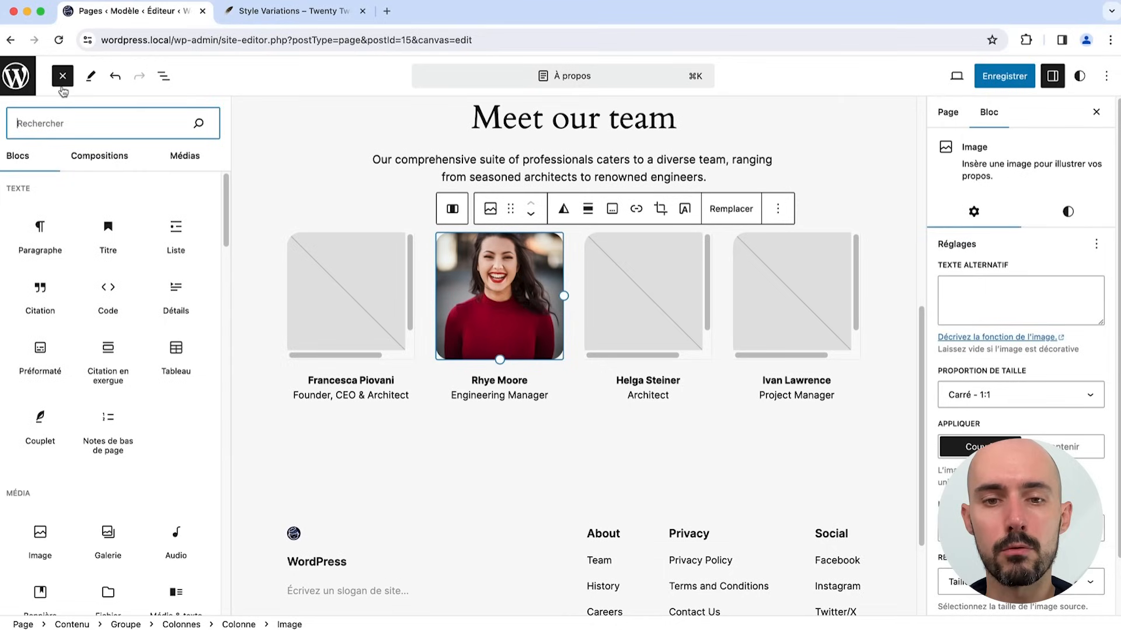
pyautogui.click(104, 158)
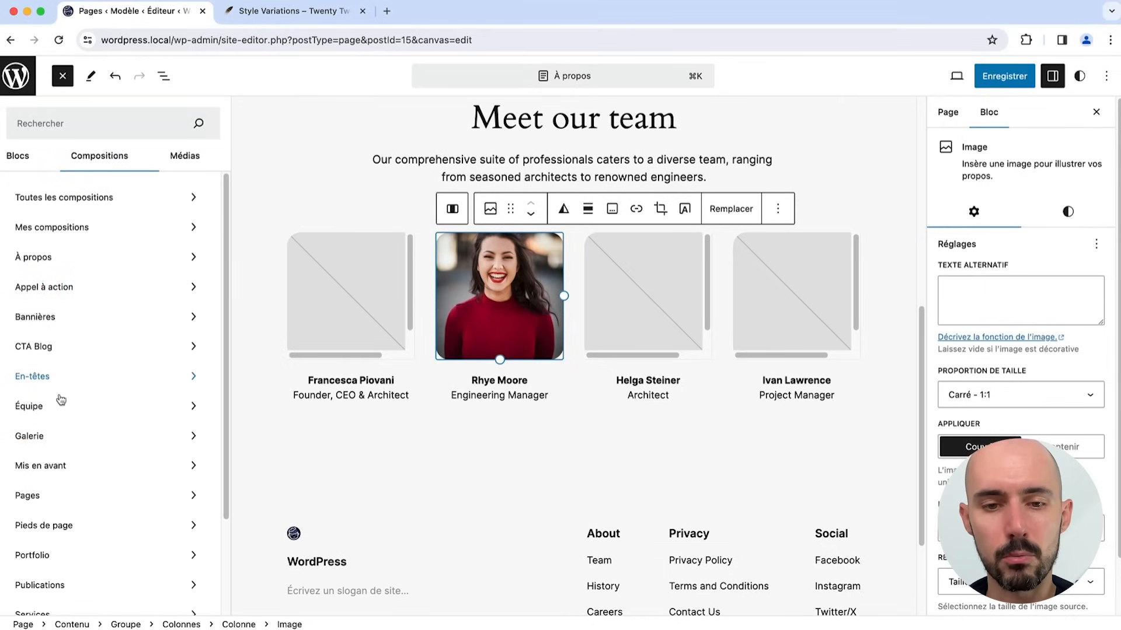
pyautogui.click(59, 501)
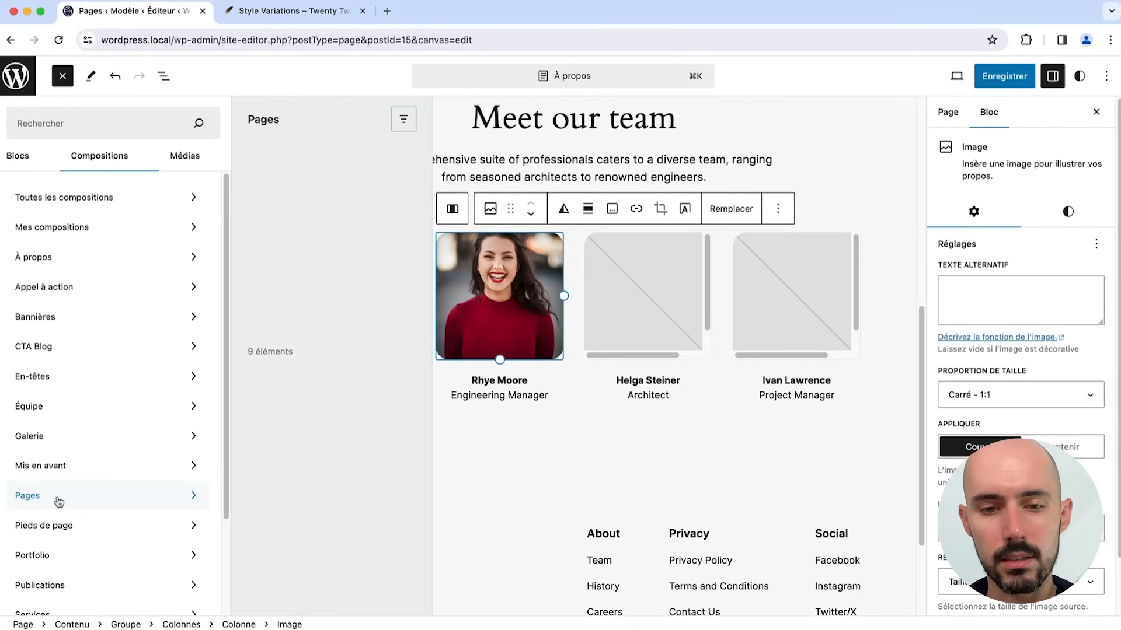
pyautogui.scroll(-3, 303, 275)
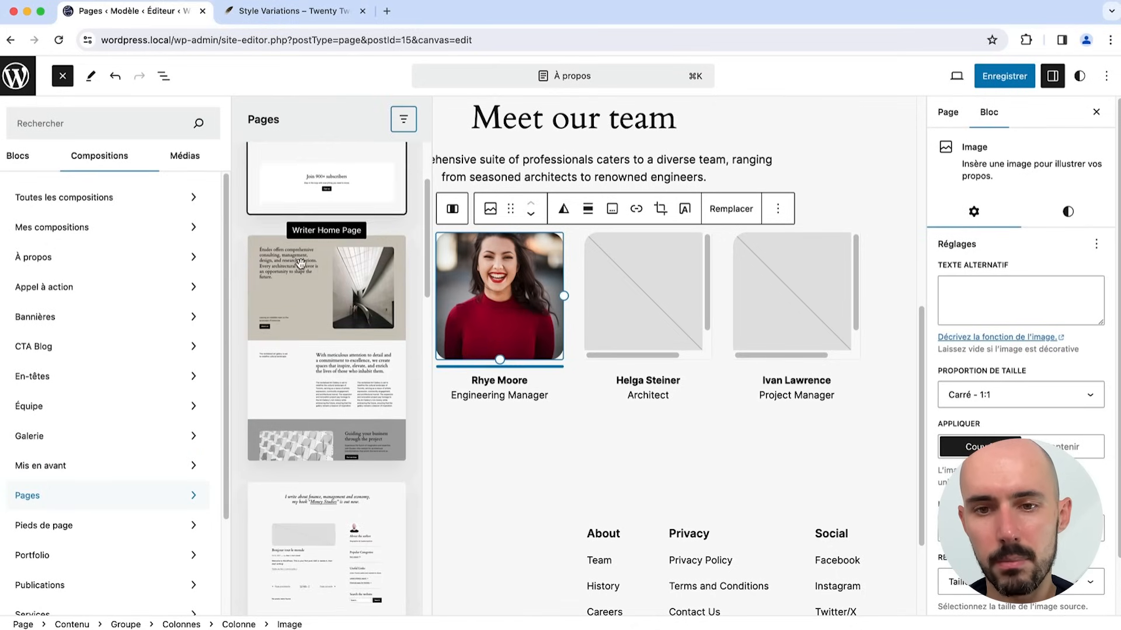
pyautogui.scroll(-6, 303, 274)
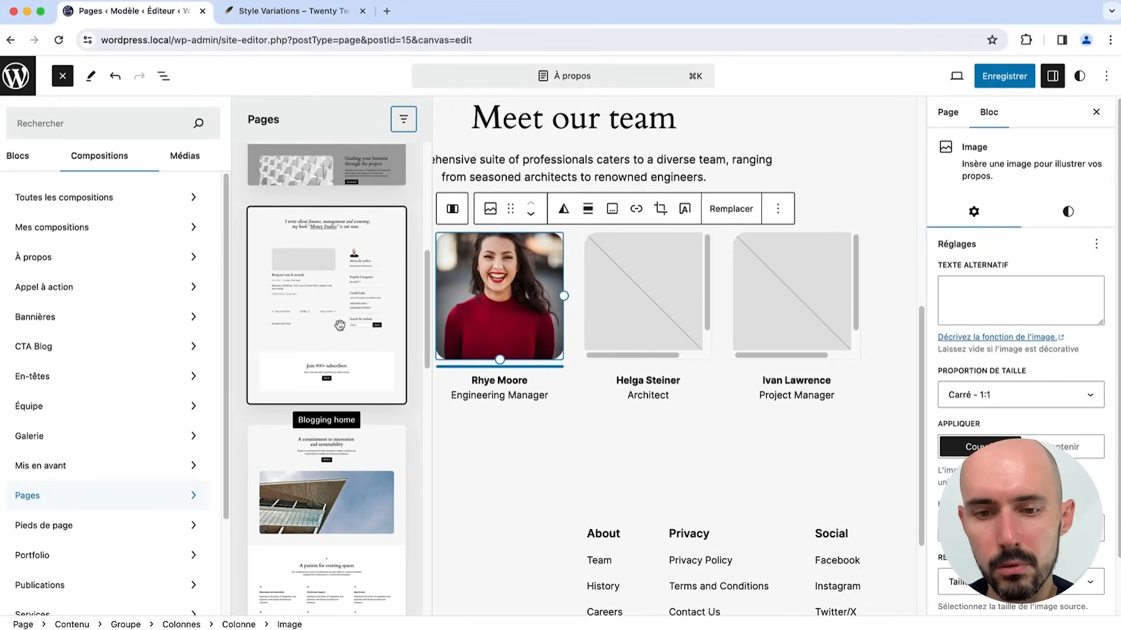
pyautogui.scroll(-5, 356, 383)
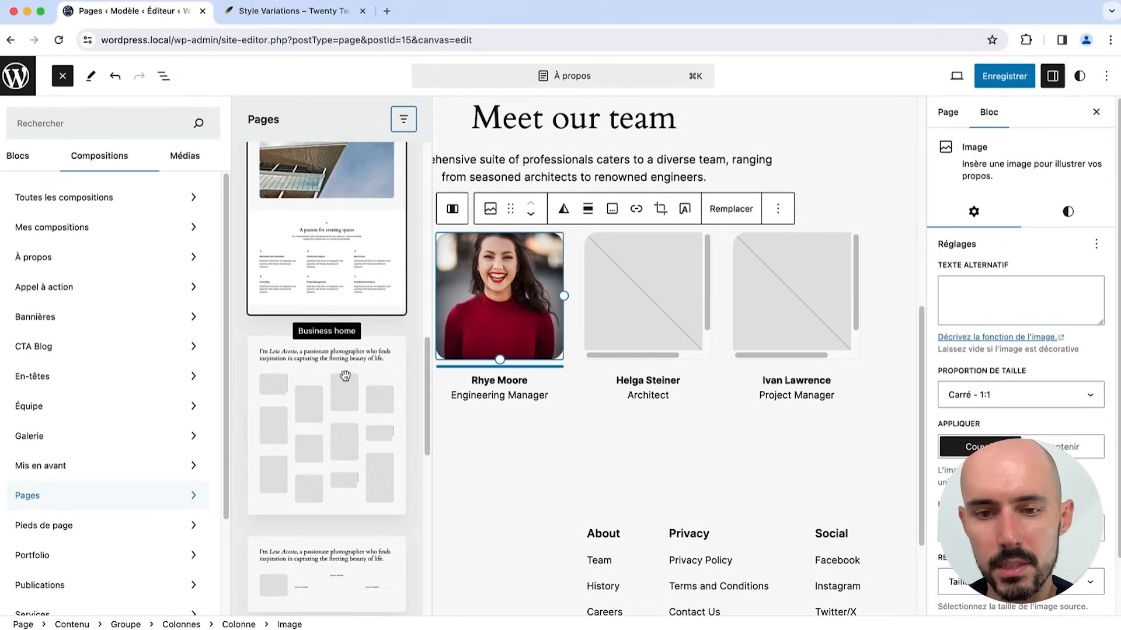
pyautogui.scroll(-6, 330, 403)
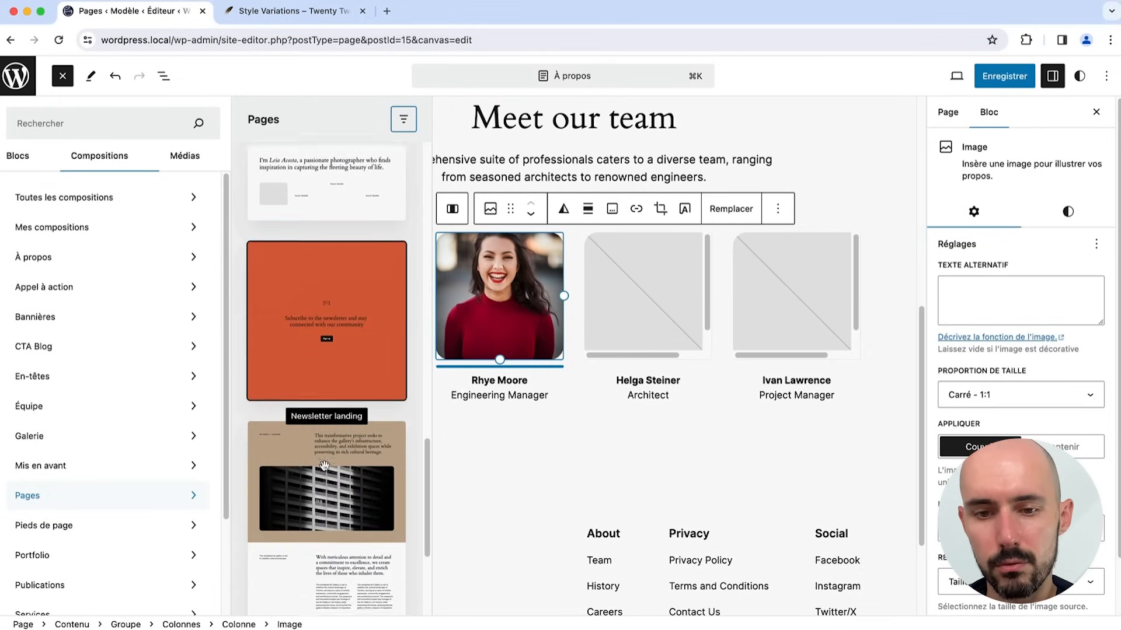
pyautogui.scroll(-3, 338, 338)
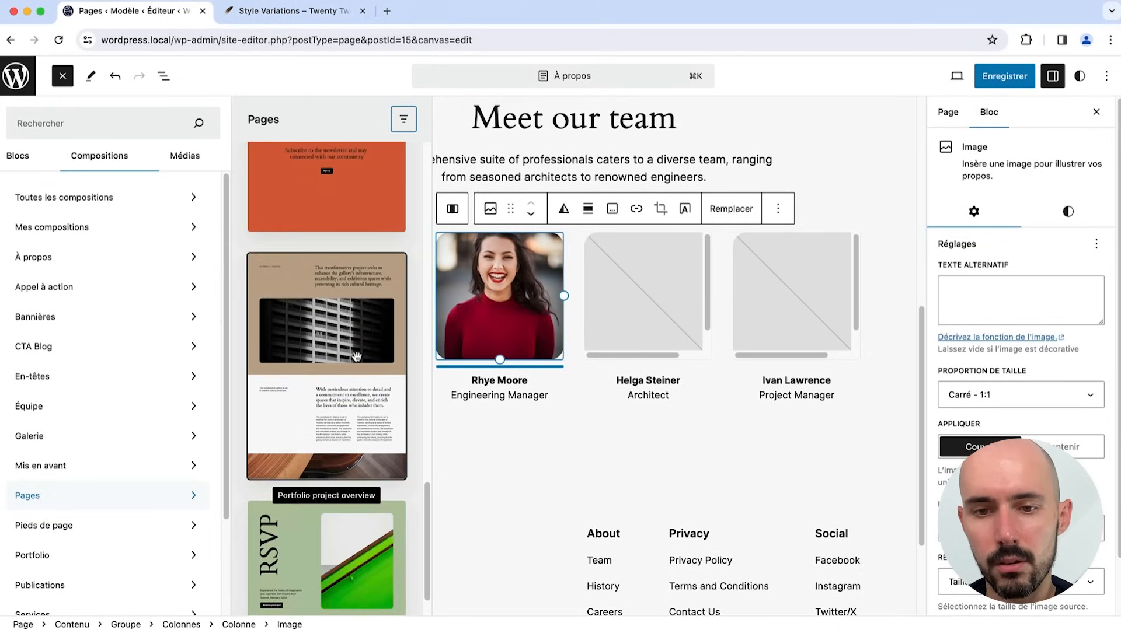
pyautogui.scroll(2, 362, 336)
pyautogui.scroll(-4, 356, 437)
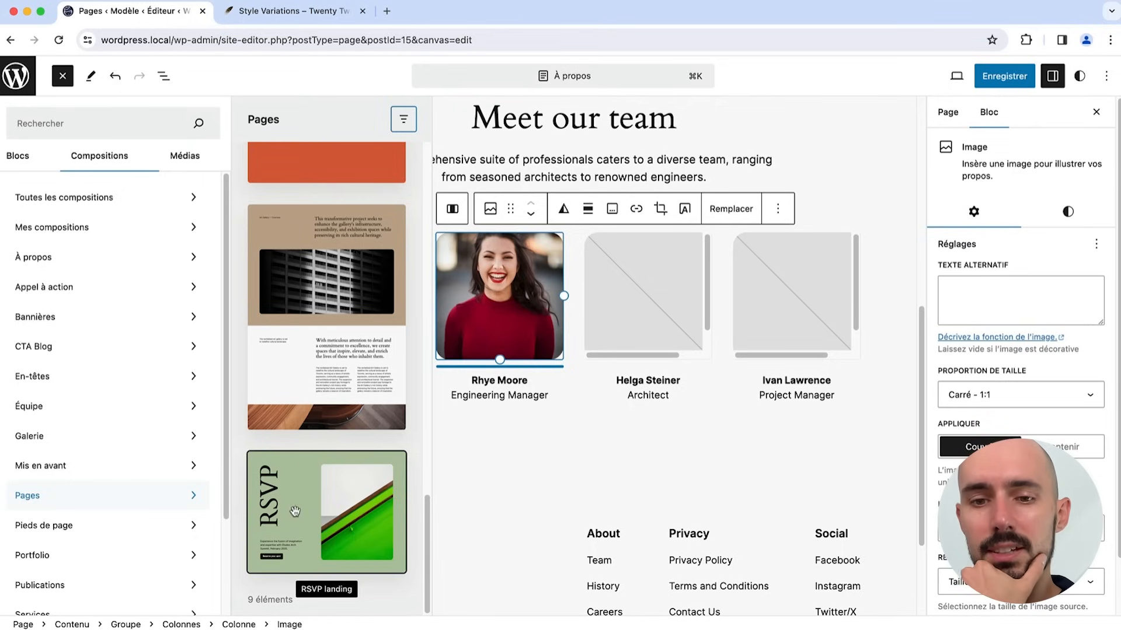
pyautogui.scroll(-3, 130, 376)
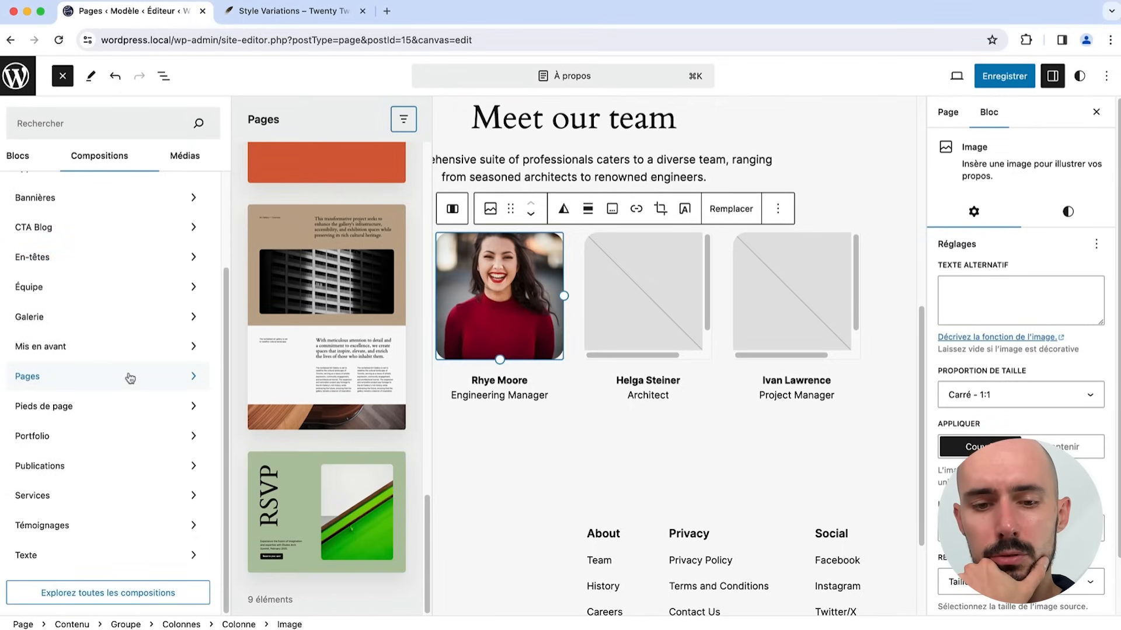
pyautogui.scroll(3, 125, 365)
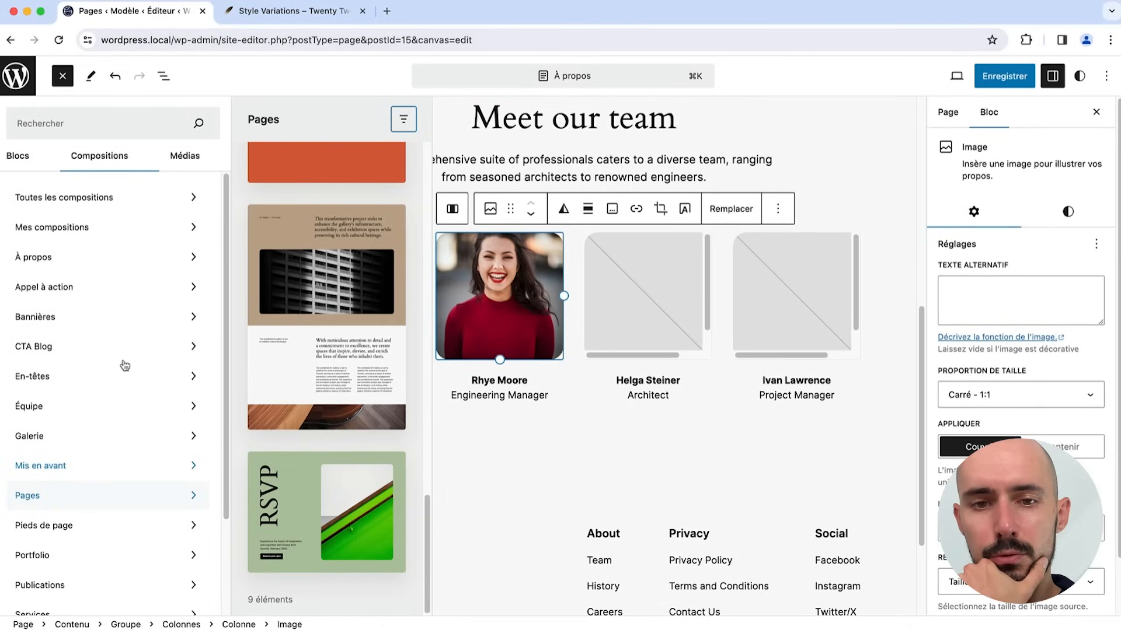